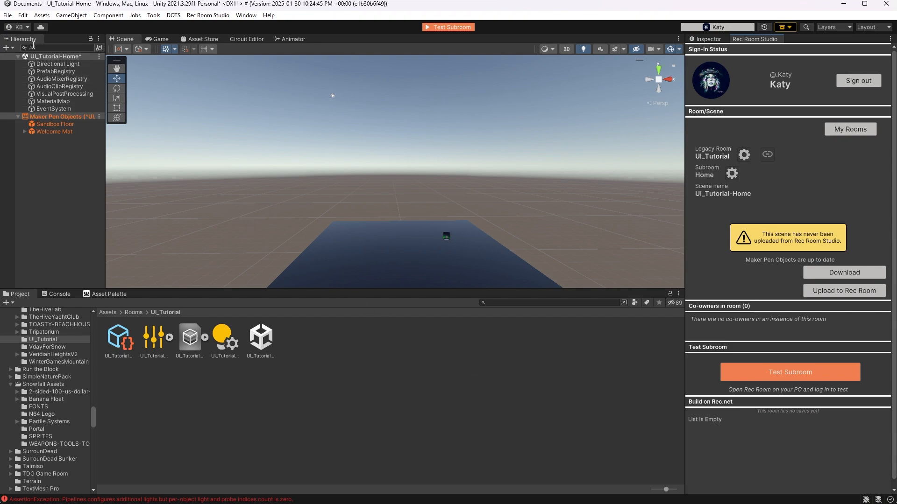
# Create a UI canvas in the UI_Tutorial-Home scene and name it Ui-System
pyautogui.click(10, 49)
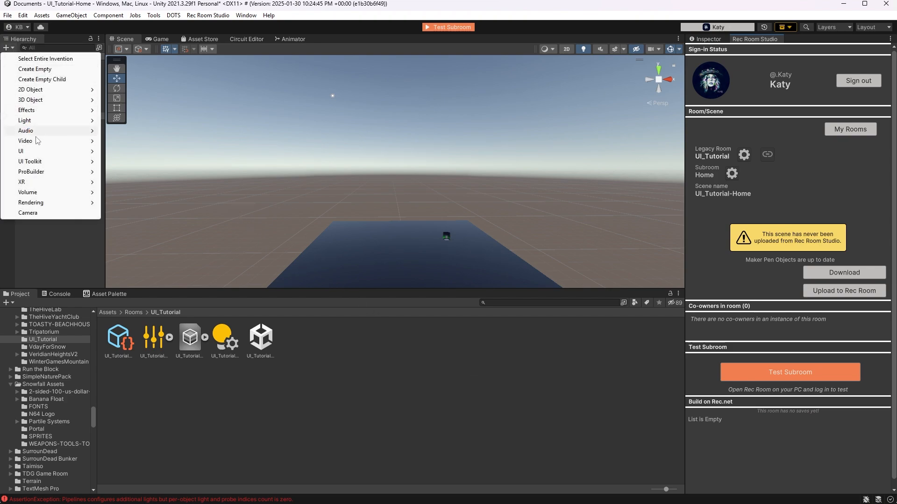
pyautogui.moveTo(36, 152)
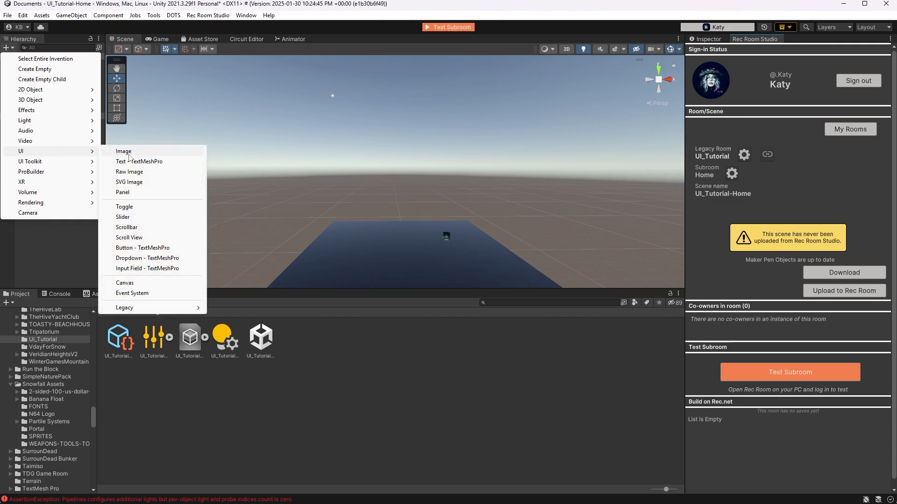
pyautogui.click(131, 284)
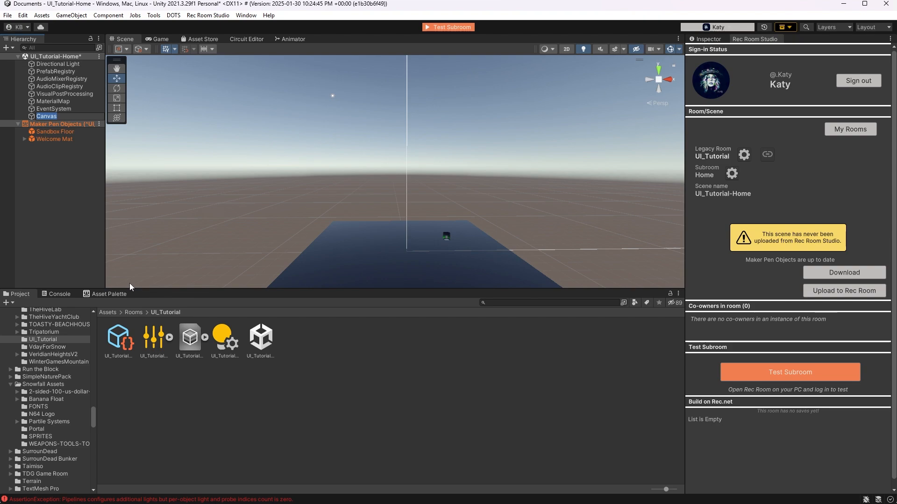
pyautogui.write('Ui-System')
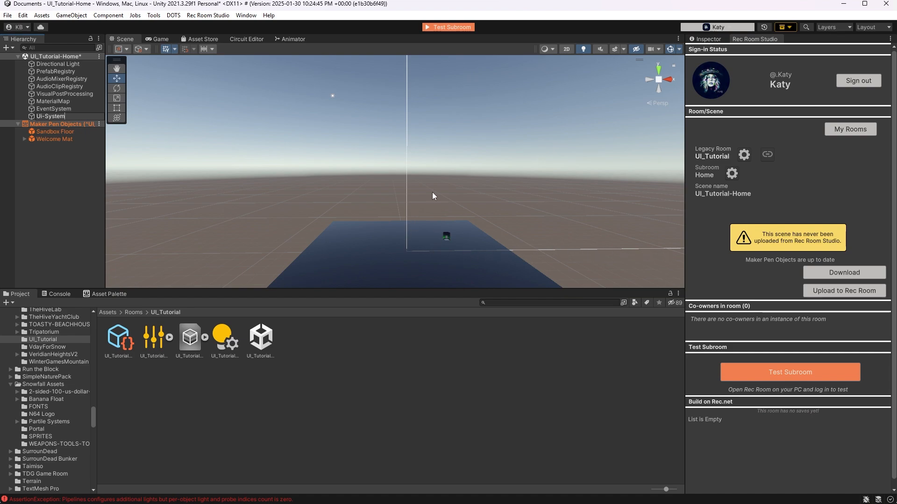
# Set the Ui-System canvas's render mode to World Space
pyautogui.click(703, 38)
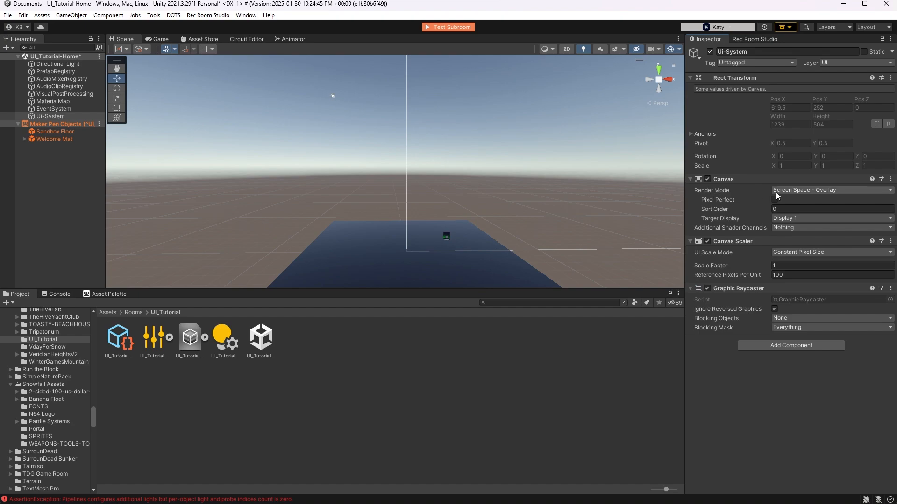
pyautogui.click(800, 192)
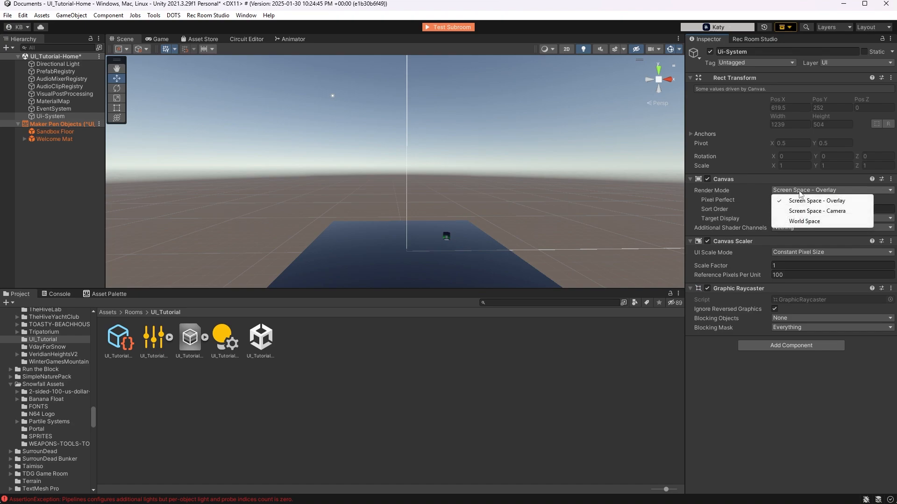
pyautogui.click(803, 221)
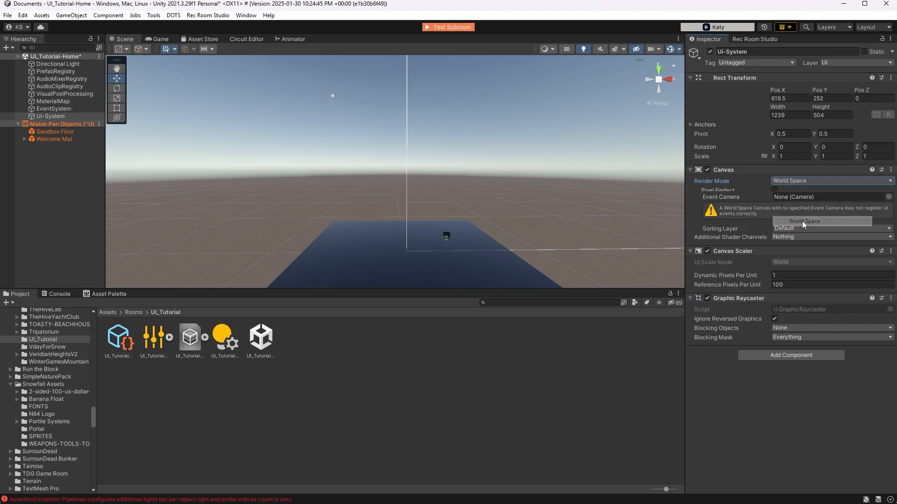
# Set the Ui-System canvas's width and height to 10
pyautogui.click(792, 116)
pyautogui.write('10')
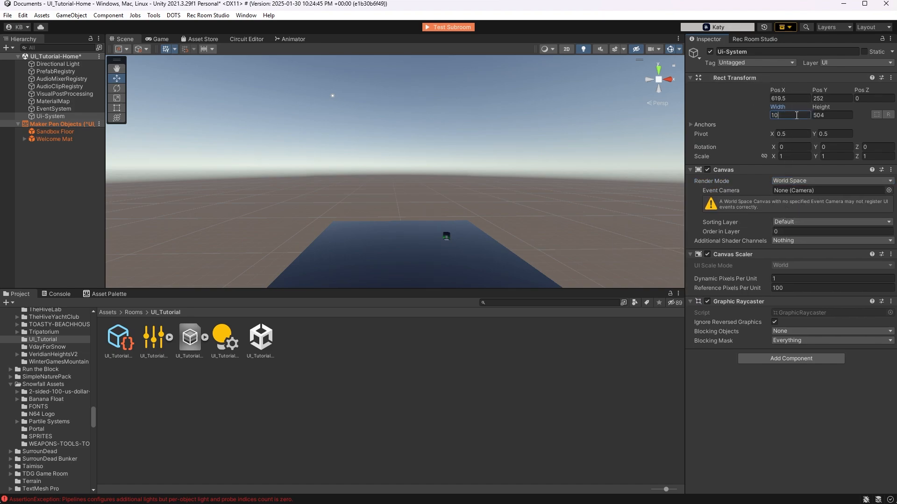
pyautogui.click(835, 118)
pyautogui.write('10')
# Zero the canvas's X and Y positions and raise it above the floor to a Y position of about 5.38
pyautogui.click(784, 98)
pyautogui.write('0')
pyautogui.click(836, 98)
pyautogui.write('0')
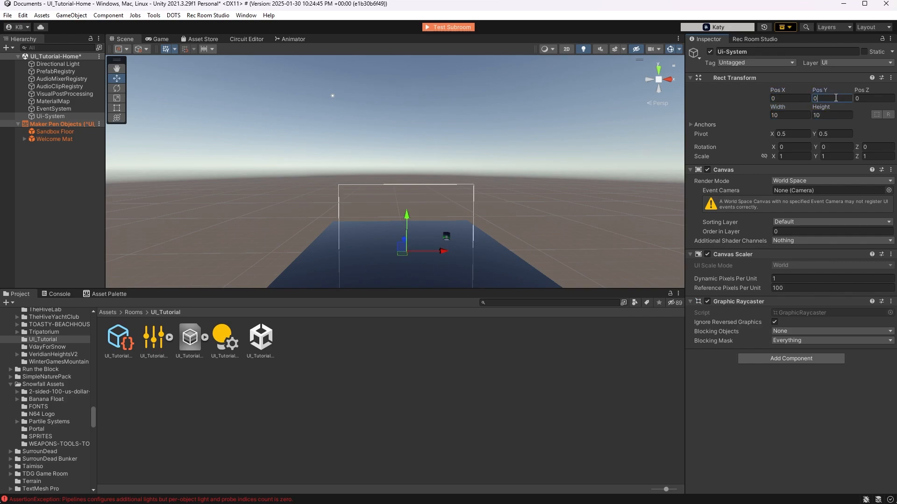
pyautogui.moveTo(407, 216); pyautogui.dragTo(404, 144)
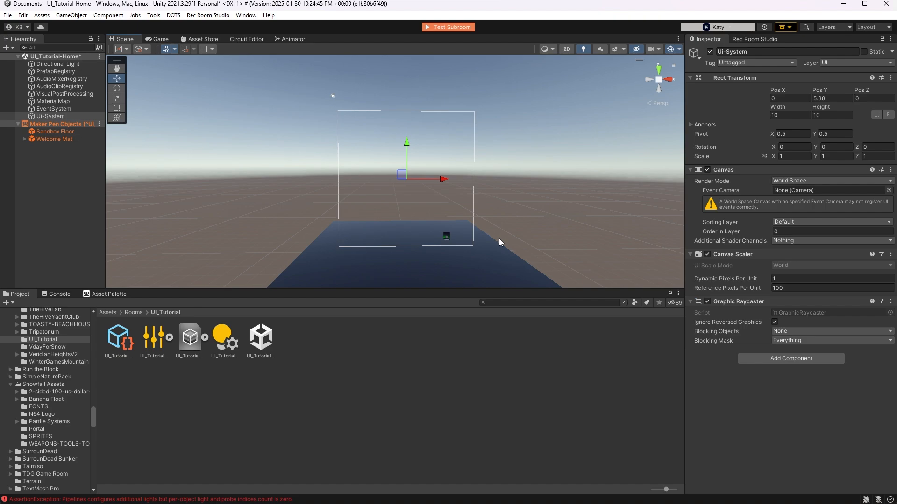
# Move Ui-System into the Maker Pen Objects scene, converting it to a Studio Object
pyautogui.click(88, 118)
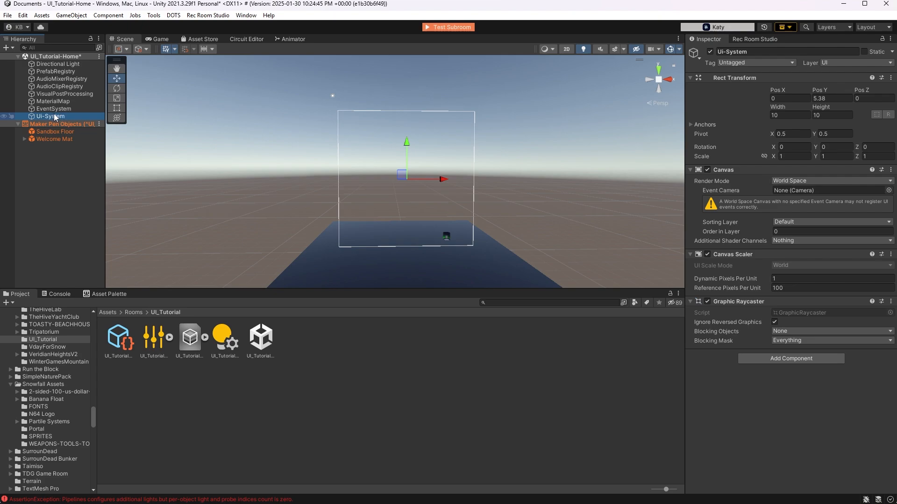
pyautogui.moveTo(54, 116); pyautogui.dragTo(54, 159)
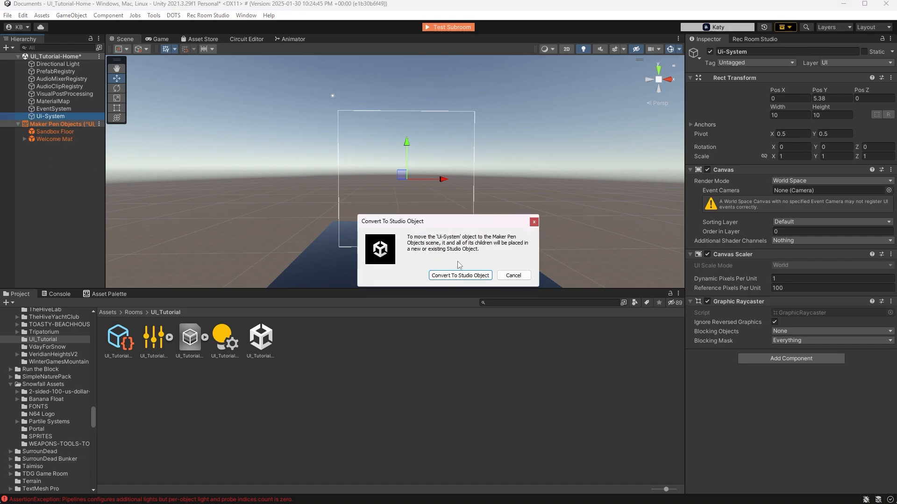
pyautogui.click(458, 275)
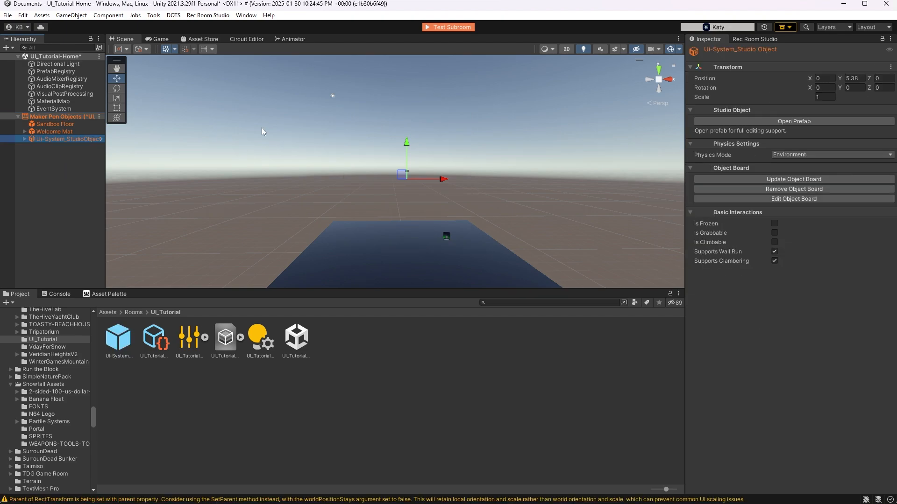
# Open the Ui-System Studio Object's prefab for editing and add a Raw Image as a child of Ui-System
pyautogui.click(797, 121)
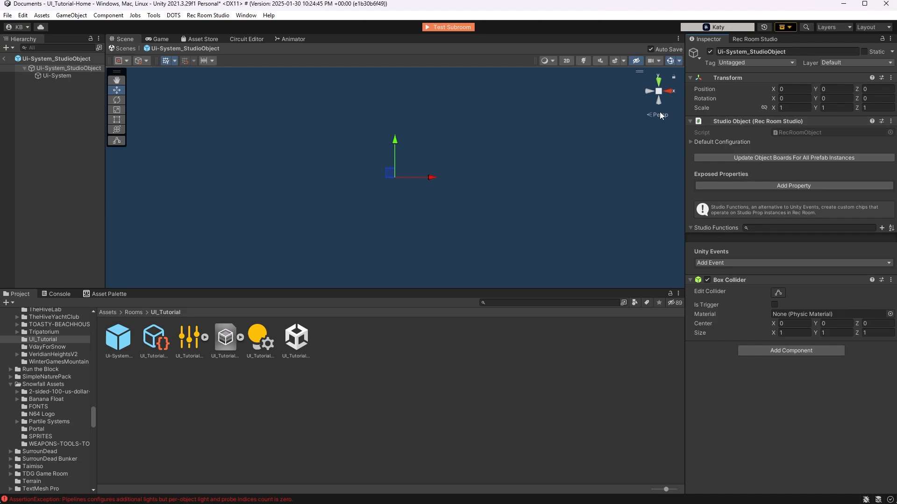
pyautogui.click(58, 75)
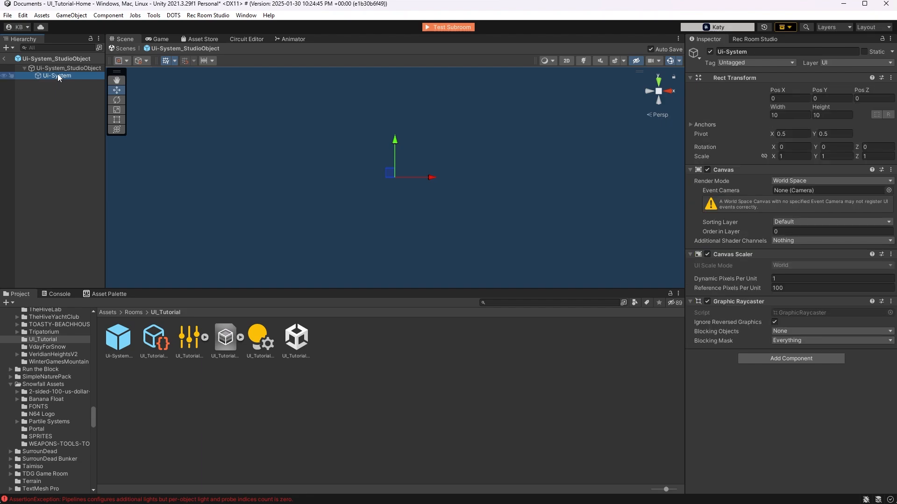
pyautogui.rightClick(58, 75)
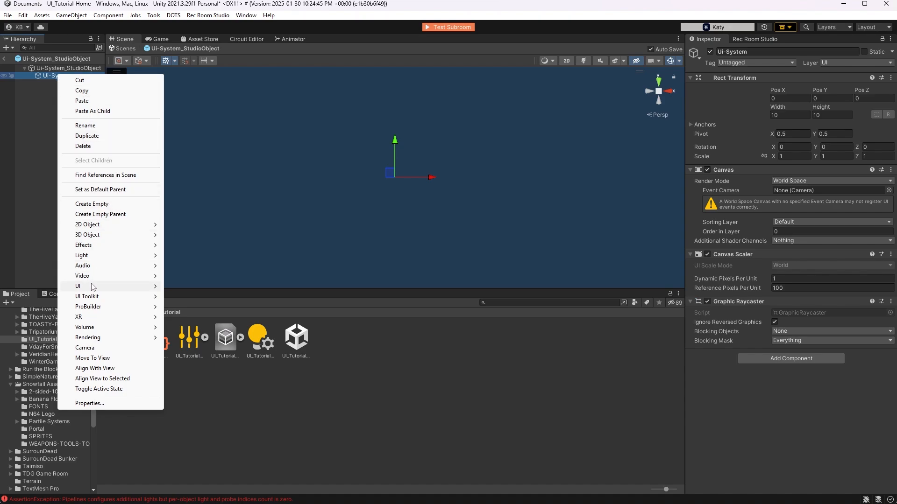
pyautogui.moveTo(148, 286)
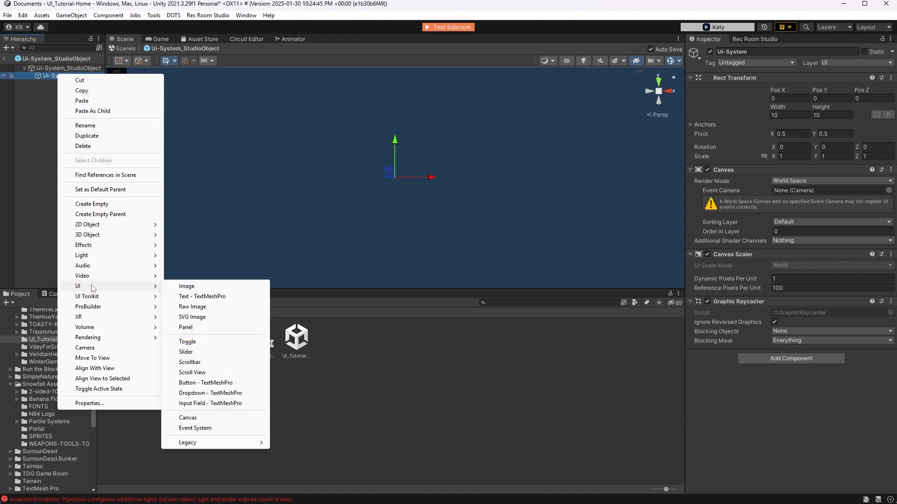
pyautogui.click(194, 308)
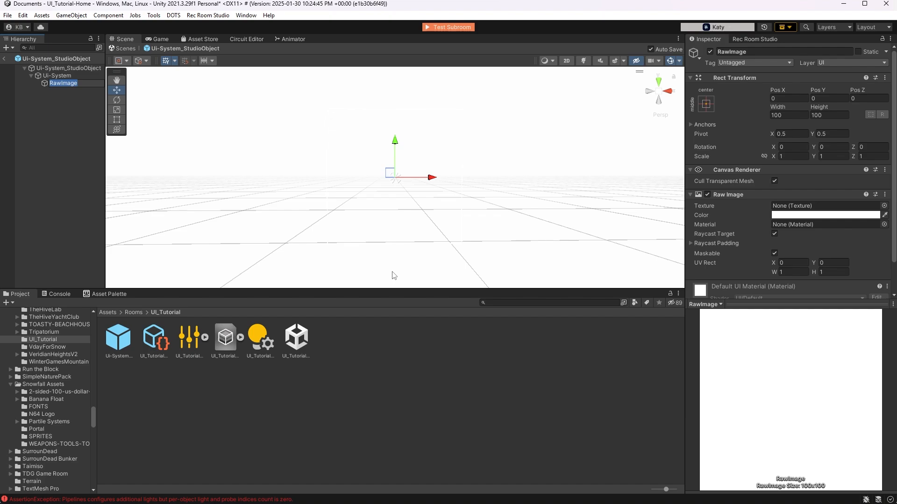
# Try a lime green color (A1EA4A) on the raw image and restore its original white
pyautogui.click(817, 215)
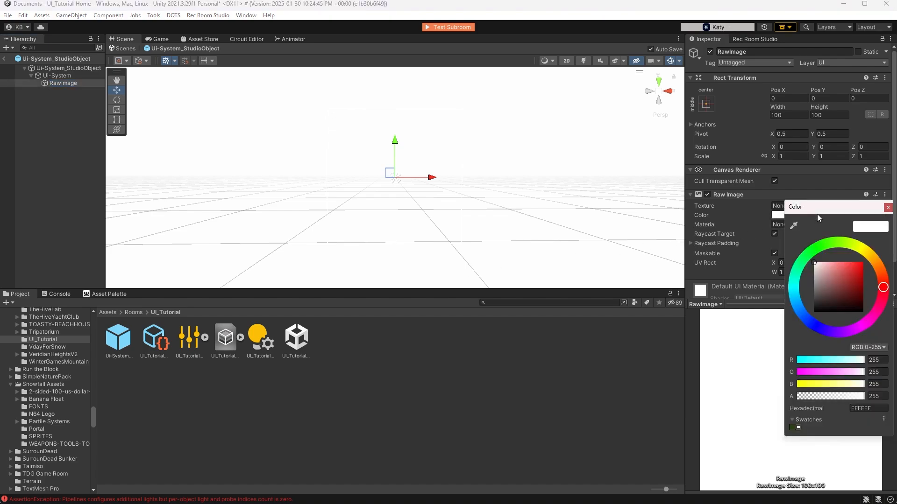
pyautogui.click(840, 243)
pyautogui.click(848, 266)
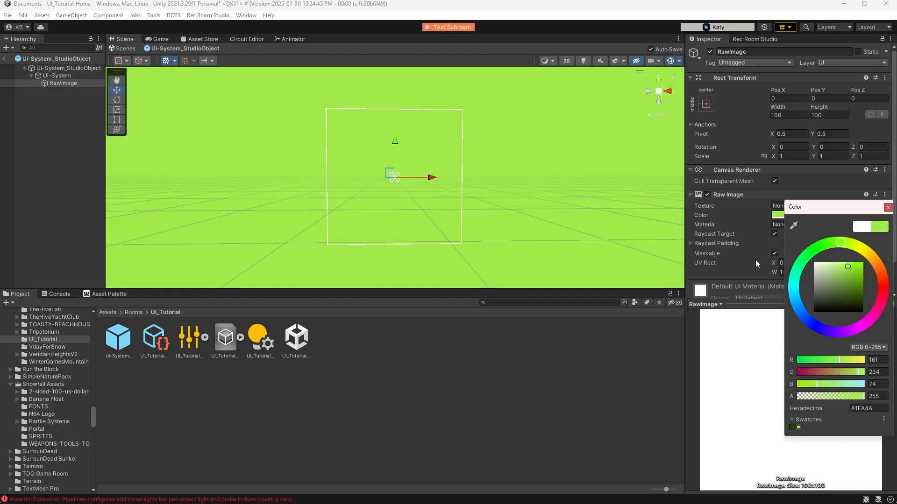
pyautogui.click(857, 227)
pyautogui.click(887, 207)
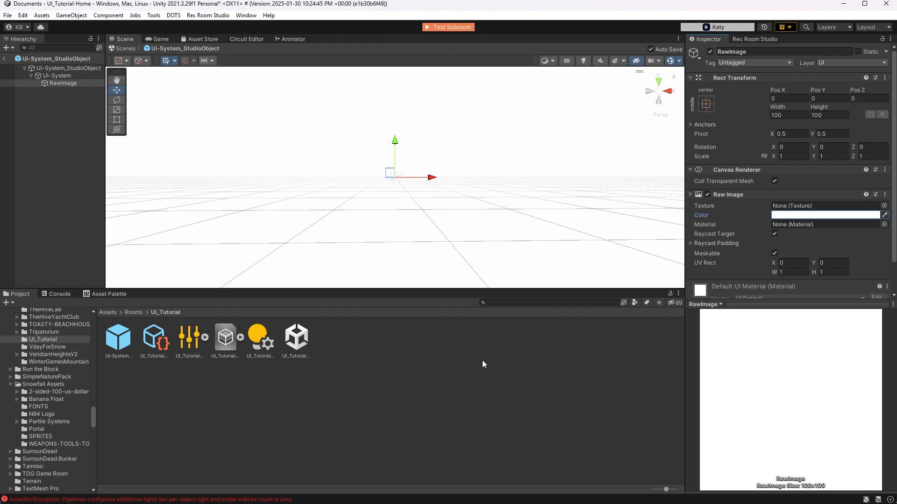
# Import all the images in the Tutorial UI folder, from BackgroundUI to TutorialButtonPress, into the UI_Tutorial assets folder
pyautogui.rightClick(444, 366)
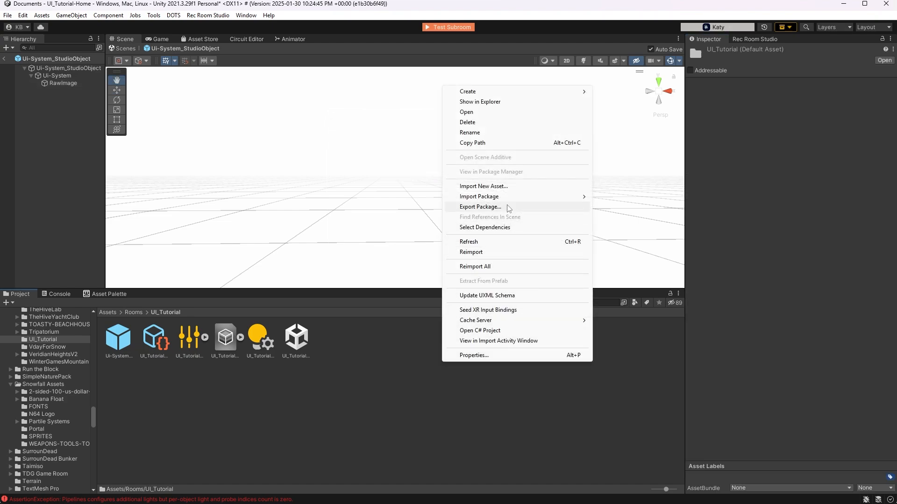
pyautogui.click(493, 187)
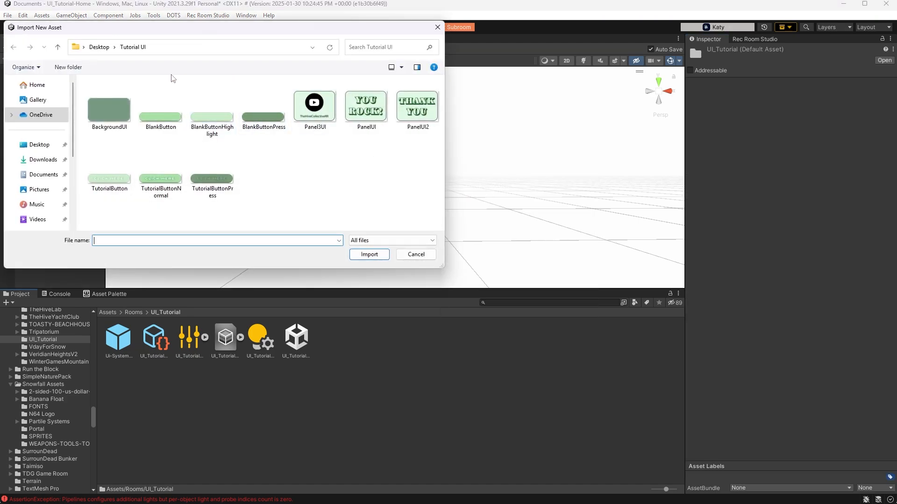
pyautogui.click(109, 110)
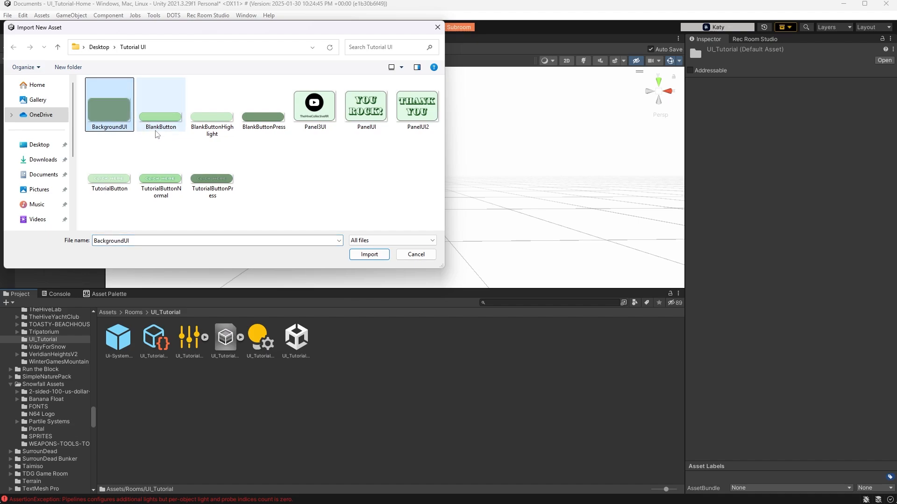
pyautogui.keyDown('shift'); pyautogui.click(231, 179); pyautogui.keyUp('shift')
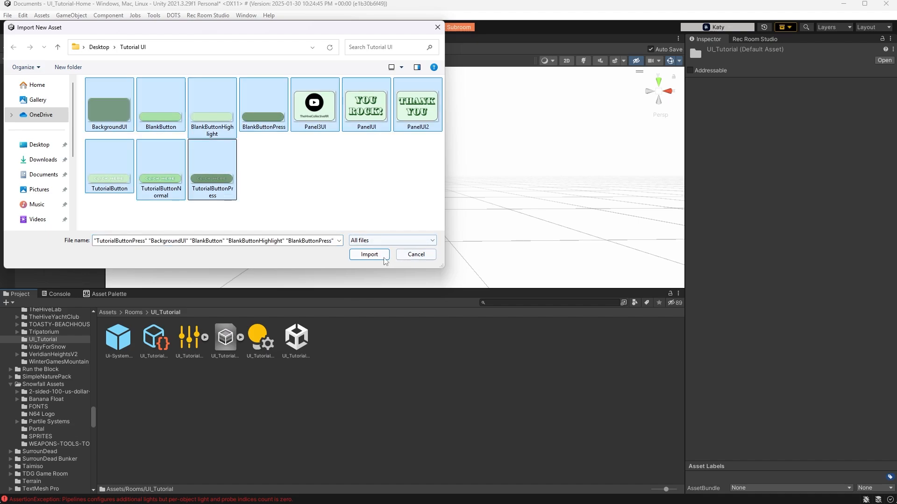
pyautogui.click(369, 254)
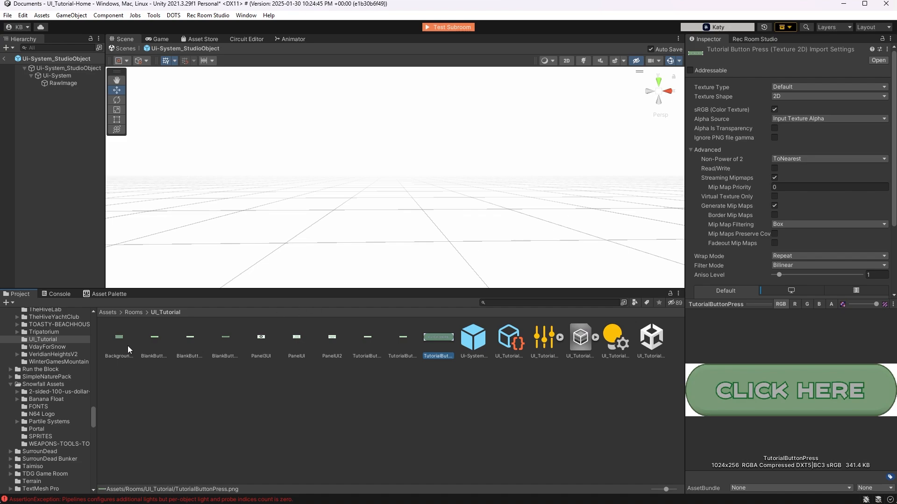
# Set the texture type of all ten imported images to Sprite (2D and UI) and apply the import settings
pyautogui.click(118, 337)
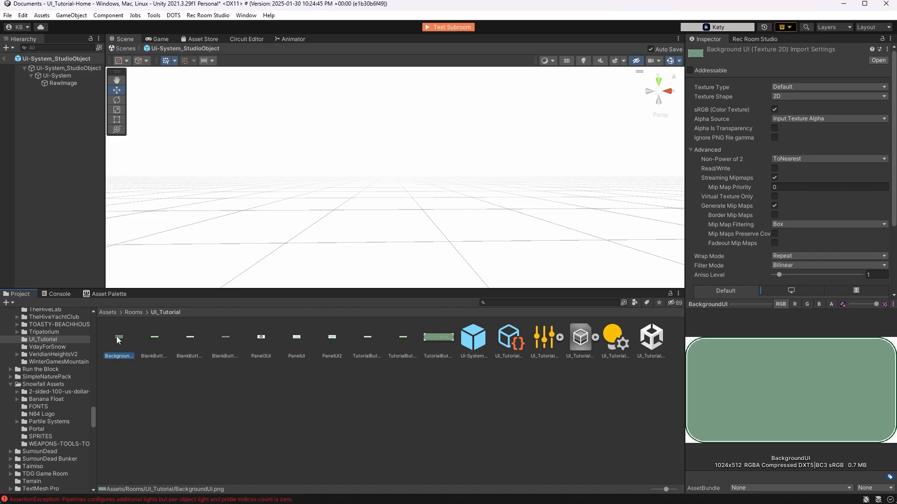
pyautogui.keyDown('shift'); pyautogui.click(432, 336); pyautogui.keyUp('shift')
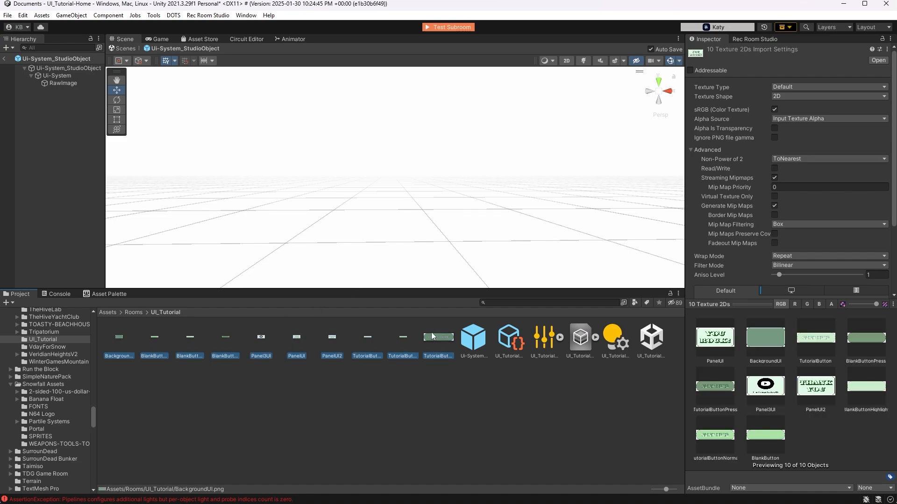
pyautogui.click(803, 88)
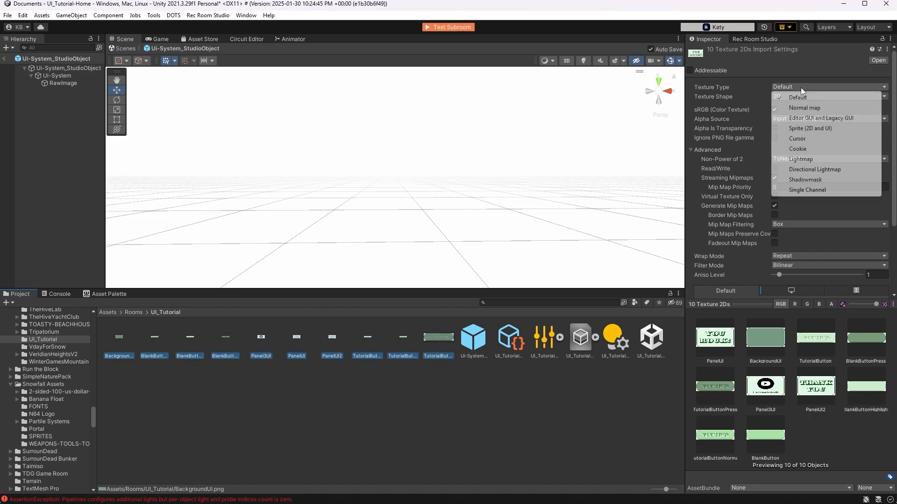
pyautogui.click(809, 130)
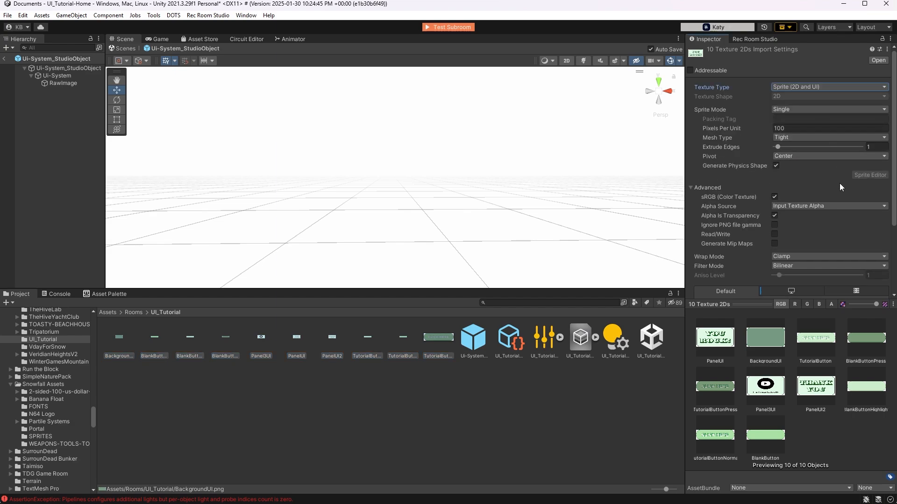
pyautogui.scroll(-5, 848, 220)
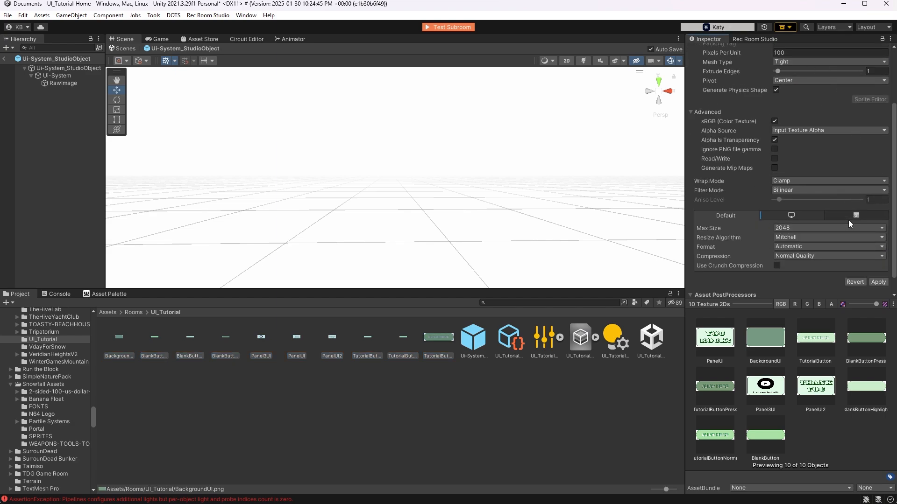
pyautogui.click(877, 264)
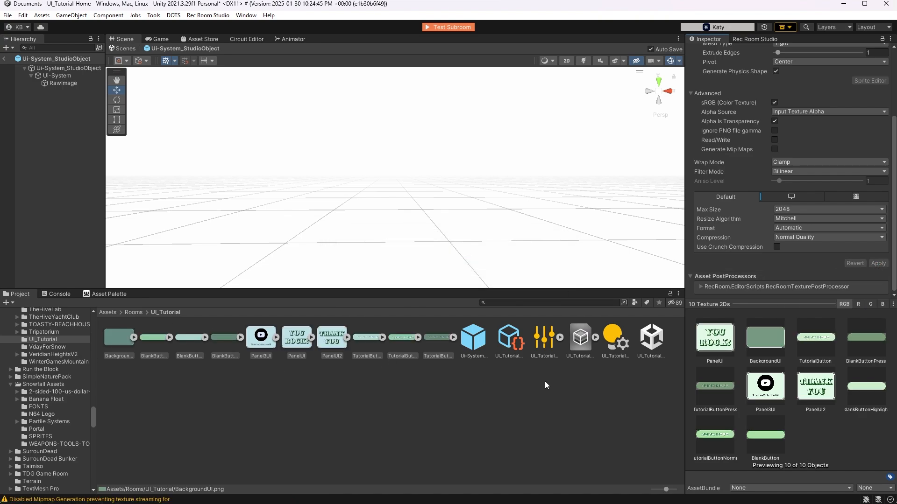
# Assign the BackgroundUI image as the texture of the RawImage object
pyautogui.click(66, 83)
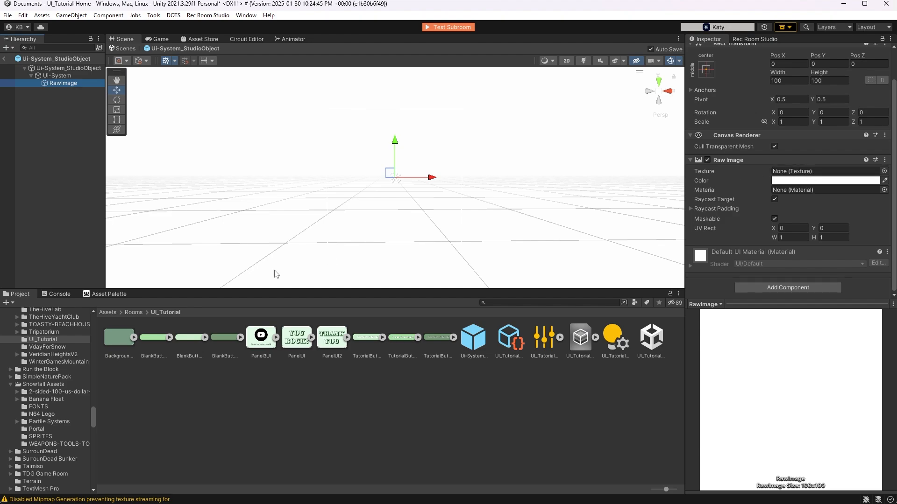
pyautogui.click(884, 171)
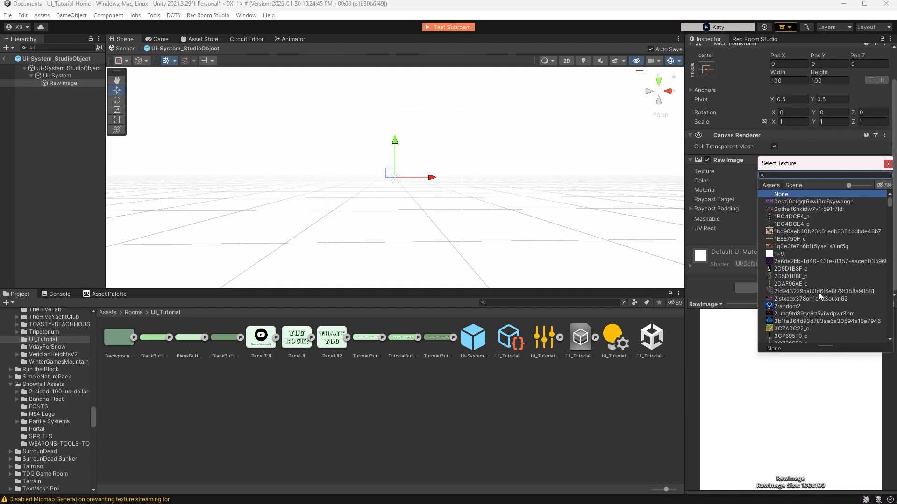
pyautogui.click(888, 164)
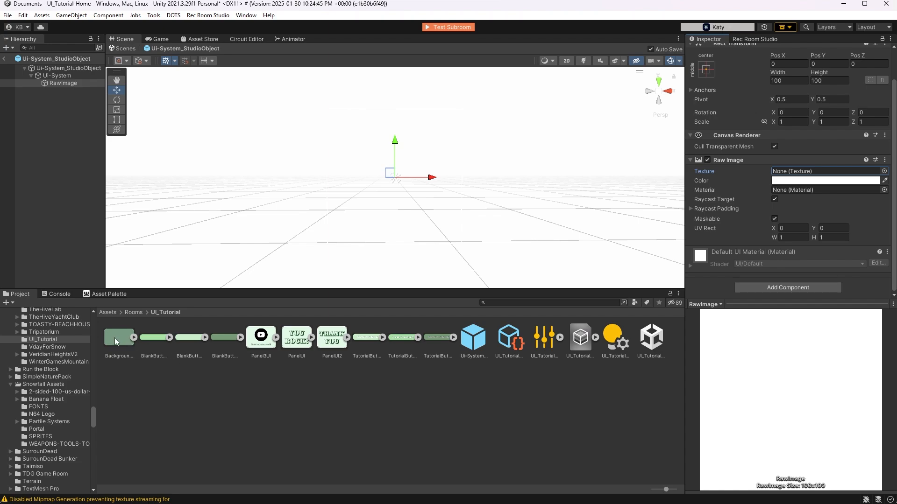
pyautogui.moveTo(114, 337); pyautogui.dragTo(790, 173)
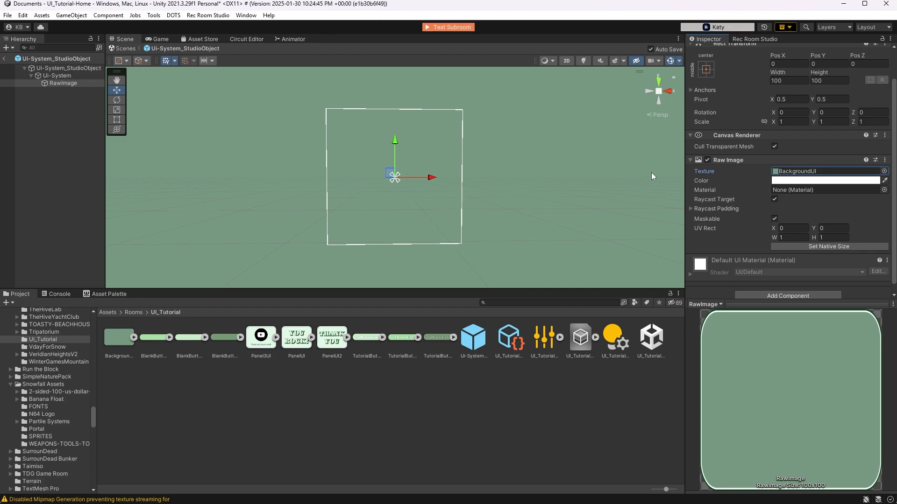
# Set the RawImage object's width to 10 and its height to 6
pyautogui.click(787, 81)
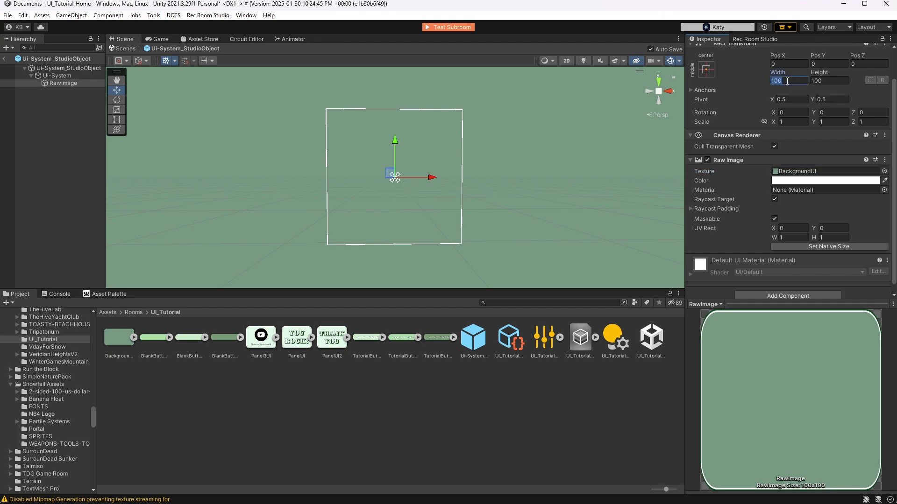
pyautogui.write('10')
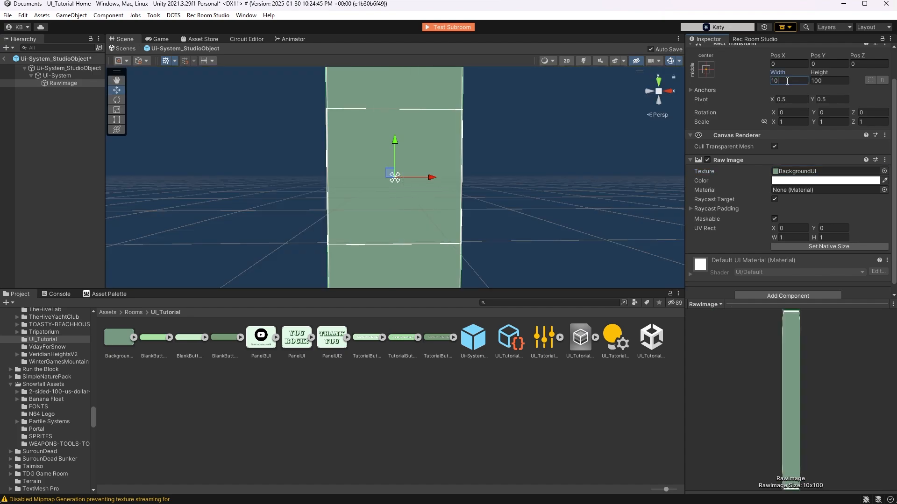
pyautogui.click(829, 81)
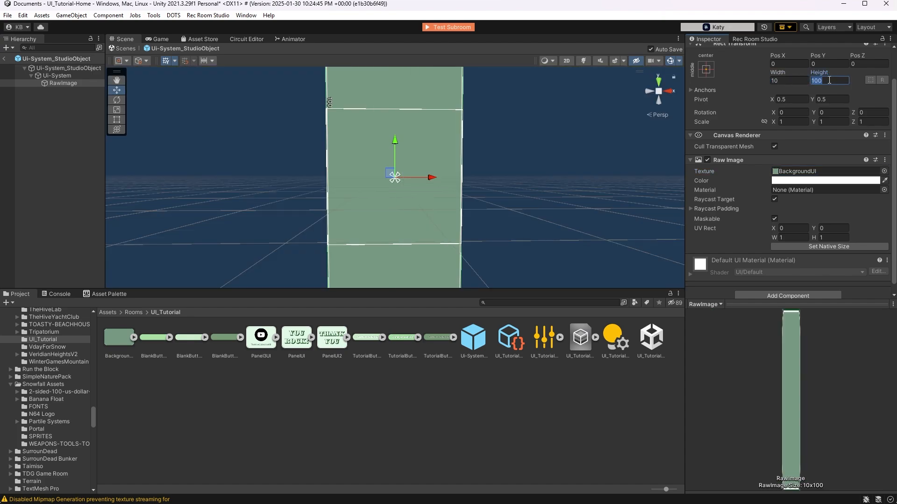
pyautogui.write('10')
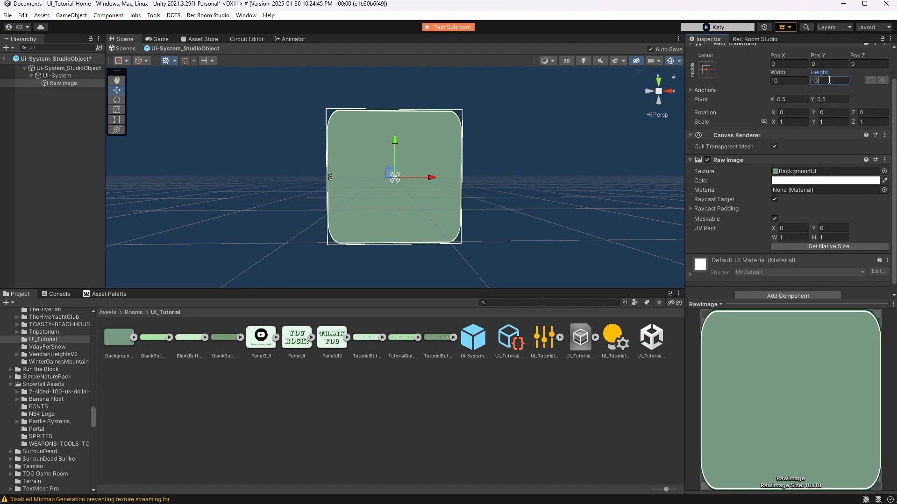
pyautogui.press('BackSpace')
pyautogui.press('BackSpace')
pyautogui.write('6')
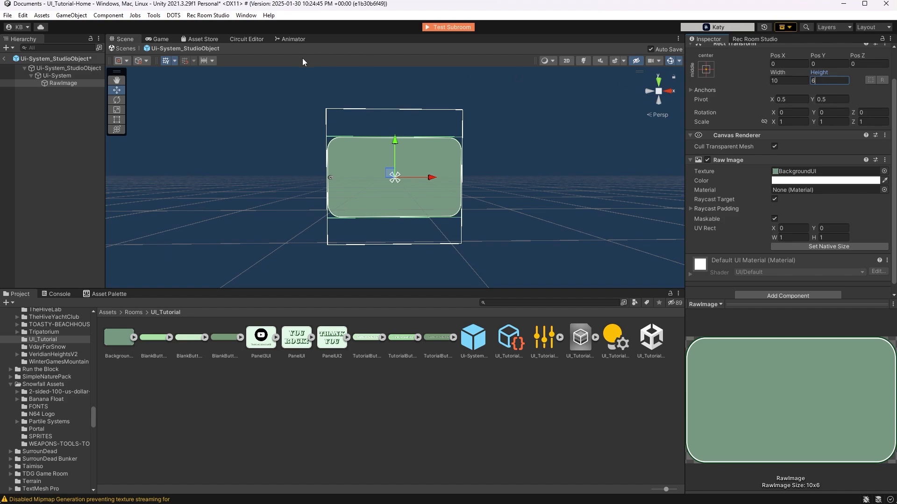
# Set the height of the Ui-System canvas to 6
pyautogui.click(57, 76)
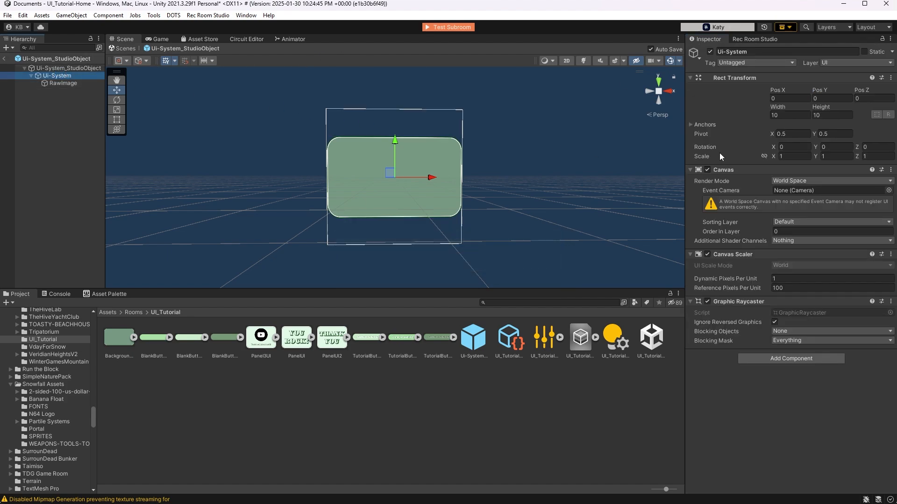
pyautogui.click(836, 115)
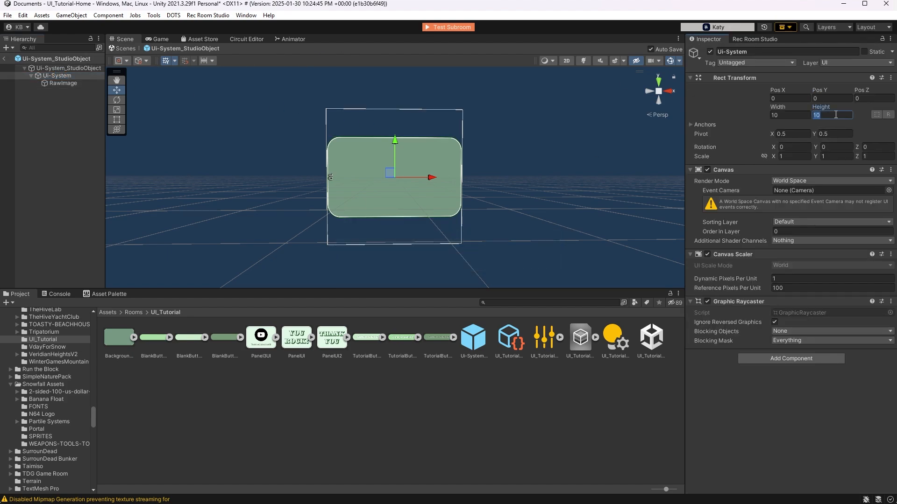
pyautogui.write('6')
# Rename the RawImage object as Background
pyautogui.click(64, 83)
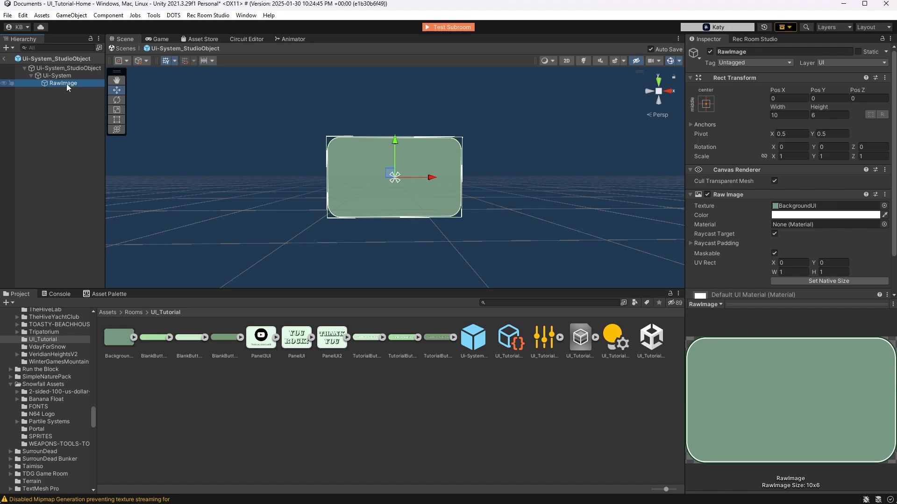
pyautogui.rightClick(66, 83)
pyautogui.click(94, 135)
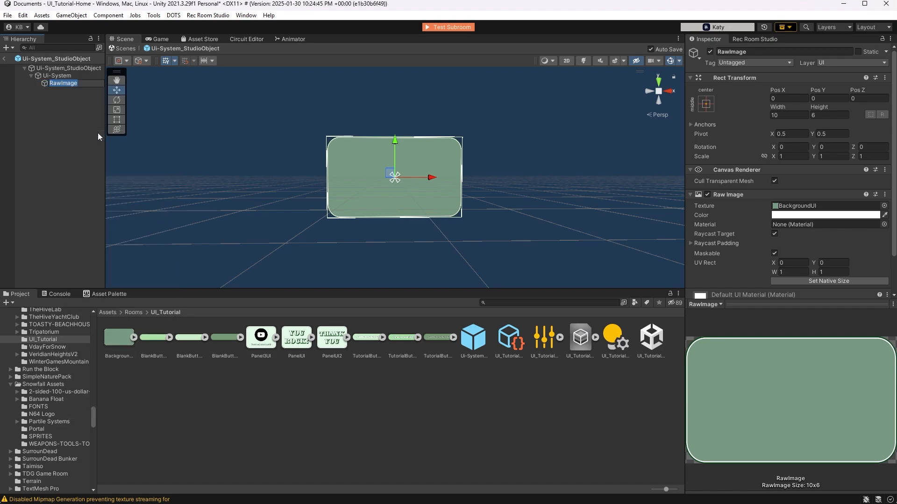
pyautogui.write('Background')
pyautogui.press('Return')
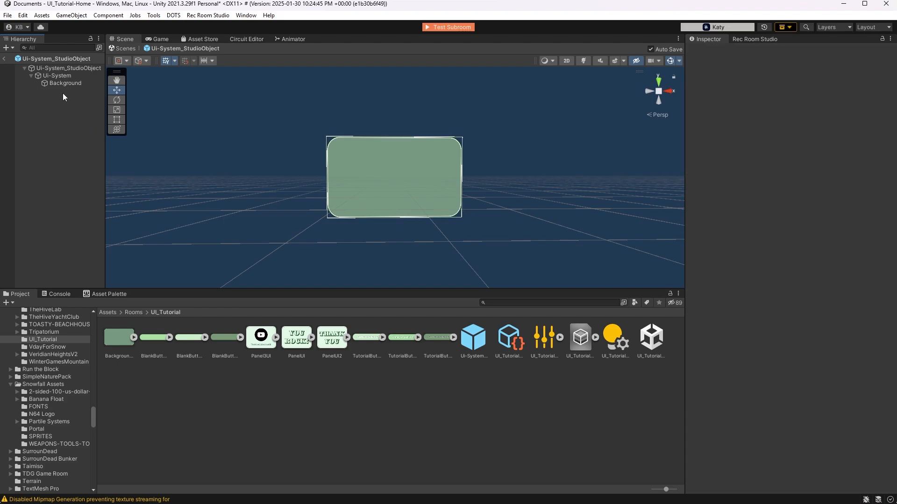
# Add a TextMeshPro button as a child of the Background object
pyautogui.click(69, 84)
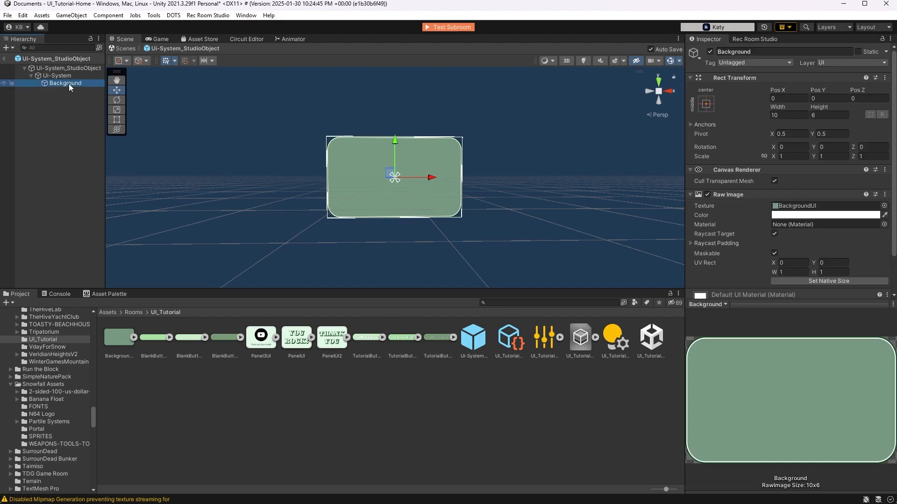
pyautogui.rightClick(68, 83)
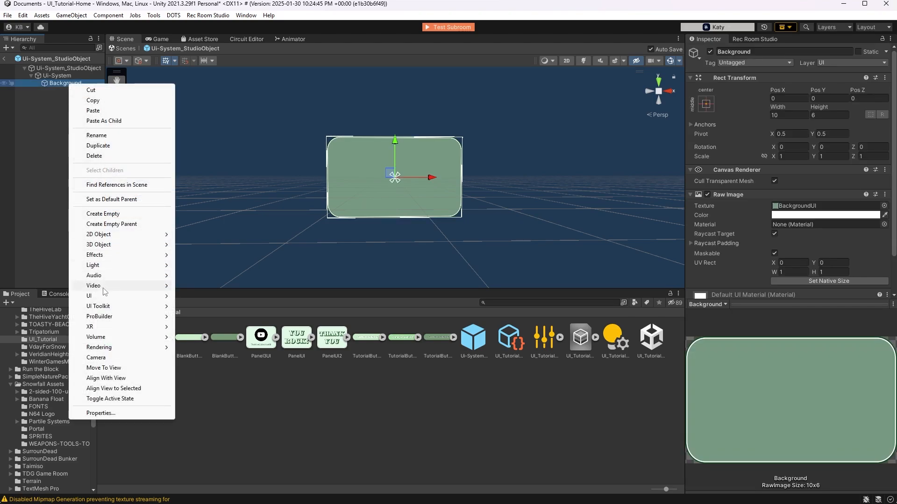
pyautogui.moveTo(99, 297)
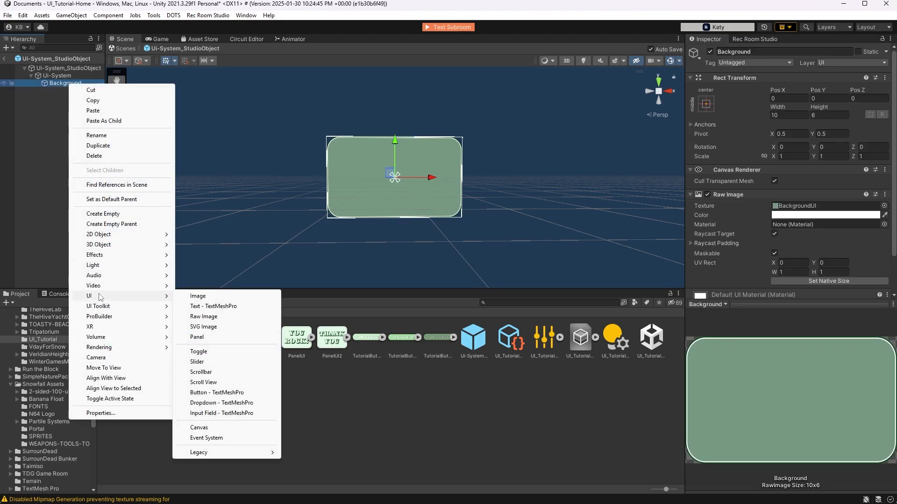
pyautogui.click(223, 392)
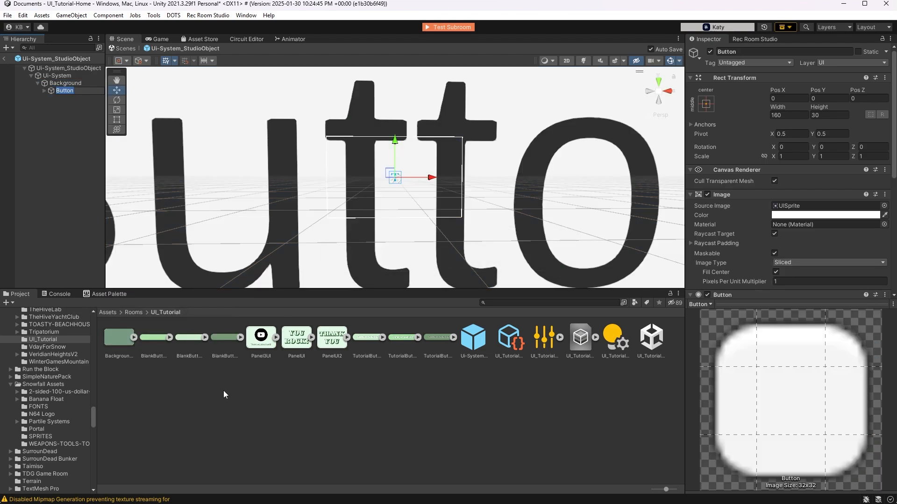
# Scale the button uniformly to about 0.039 and move it to about X -1.45, Y 1.4 on the background
pyautogui.click(117, 110)
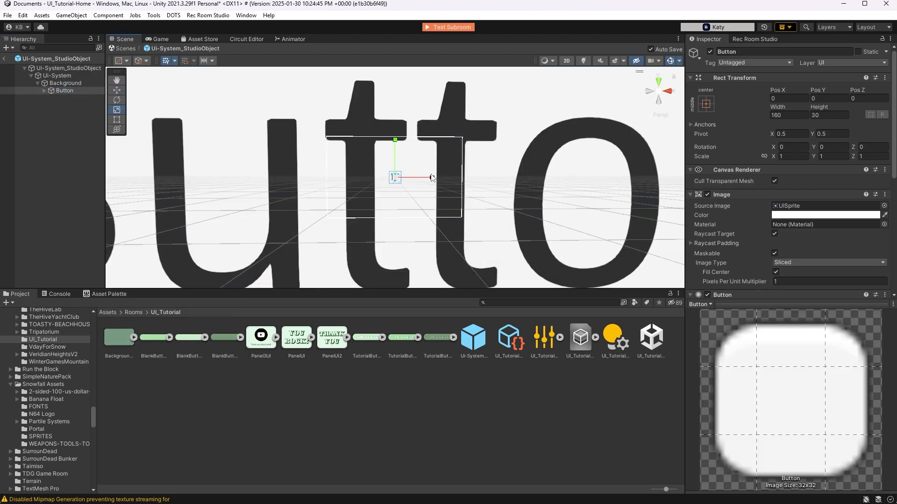
pyautogui.moveTo(395, 178); pyautogui.dragTo(369, 203)
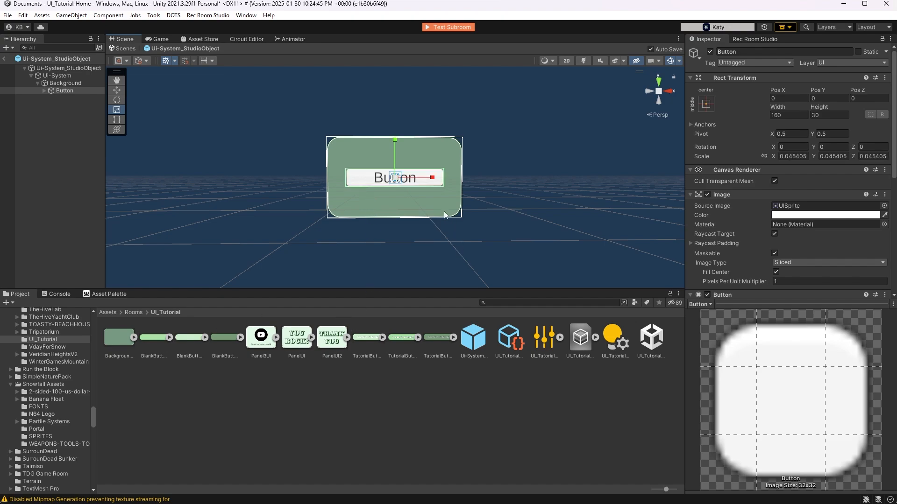
pyautogui.scroll(4, 399, 208)
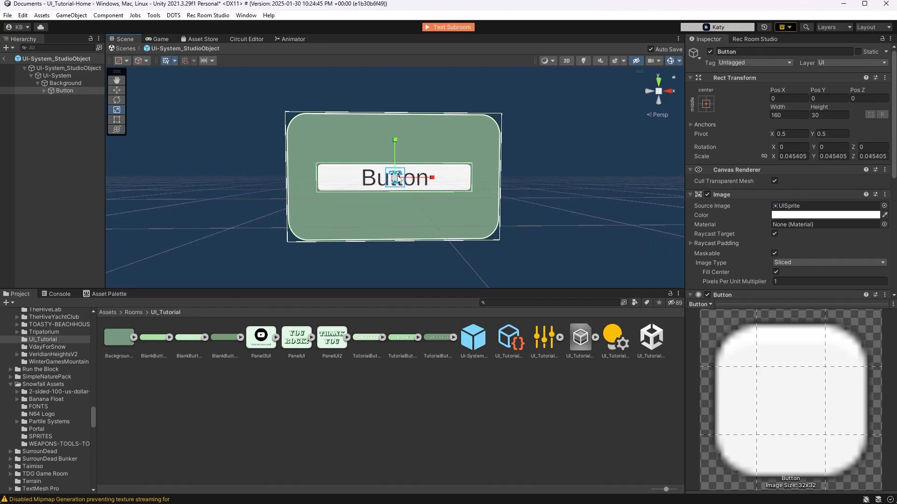
pyautogui.moveTo(395, 178); pyautogui.dragTo(394, 181)
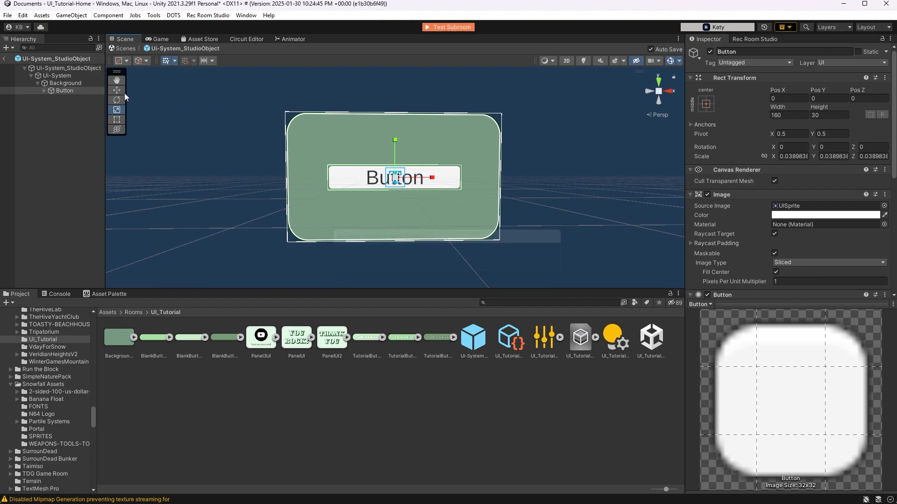
pyautogui.press('w')
pyautogui.moveTo(395, 145); pyautogui.dragTo(396, 112)
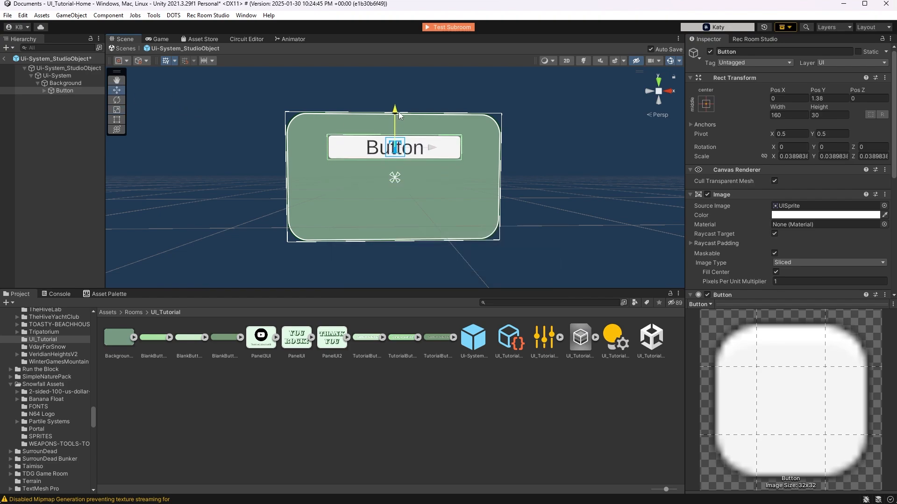
pyautogui.moveTo(434, 150); pyautogui.dragTo(401, 148)
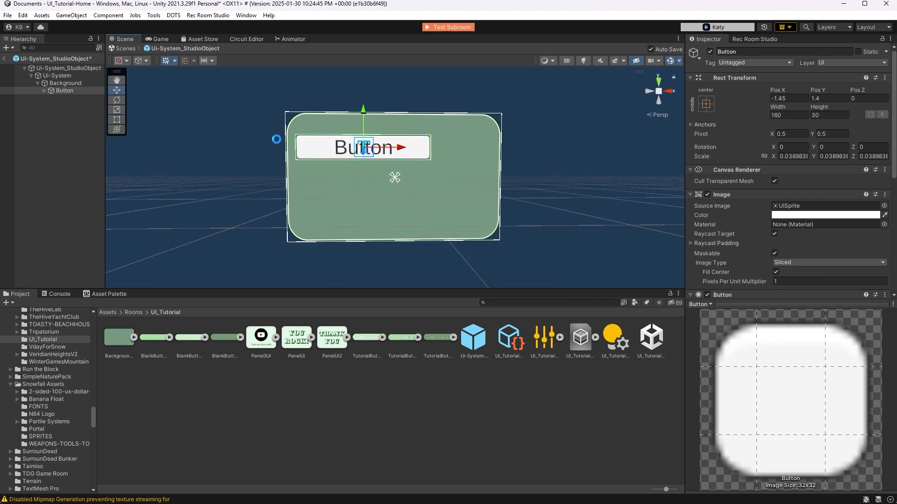
# Shrink the button uniformly to a scale of about 0.025 and shift it to about X -2.44 near the background's upper-left corner
pyautogui.click(116, 110)
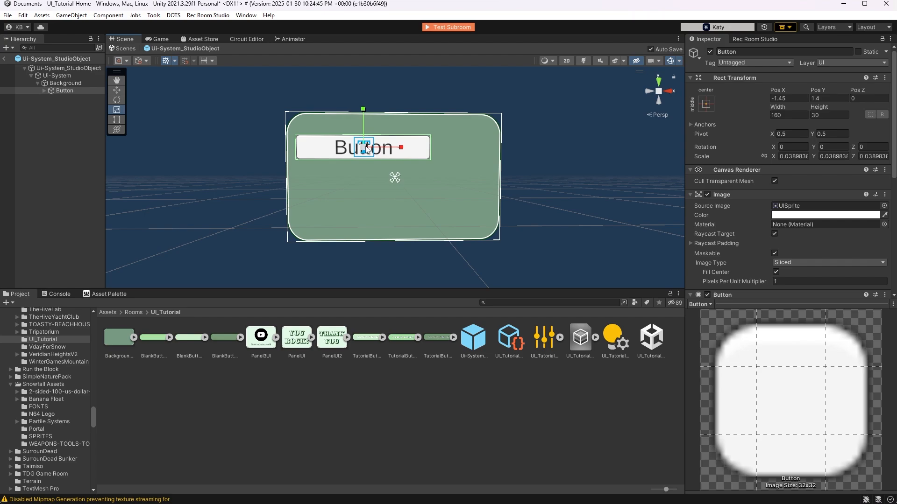
pyautogui.moveTo(364, 148)
pyautogui.mouseDown()
pyautogui.moveTo(354, 153)
pyautogui.moveTo(375, 150)
pyautogui.mouseUp()
pyautogui.click(117, 90)
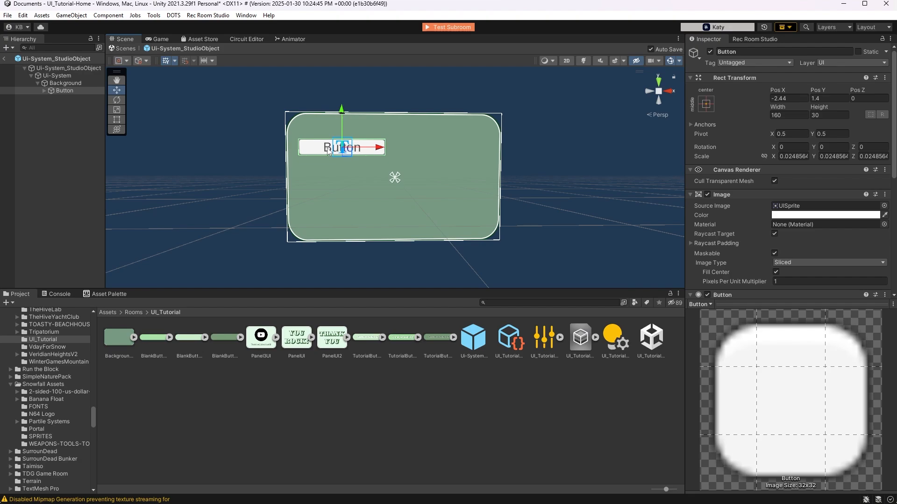
# Change the button's Text (TMP) label to "You Rock!"
pyautogui.click(44, 90)
pyautogui.click(70, 97)
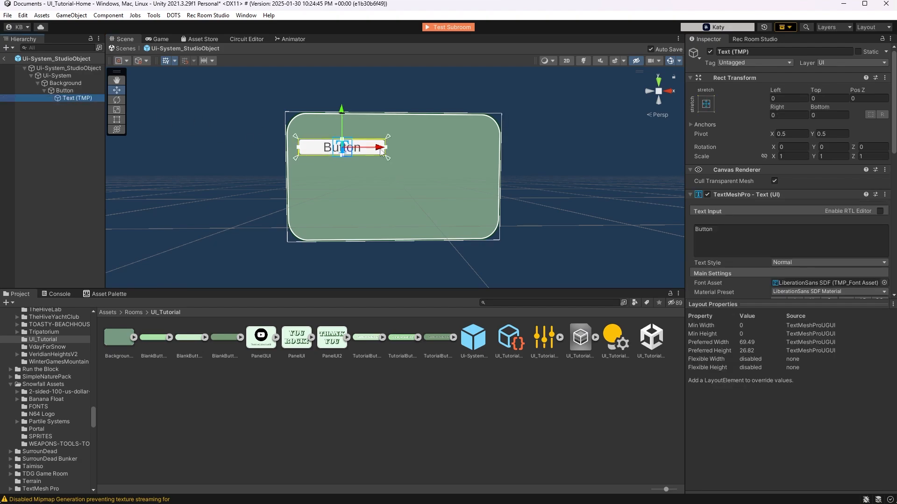
pyautogui.click(743, 227)
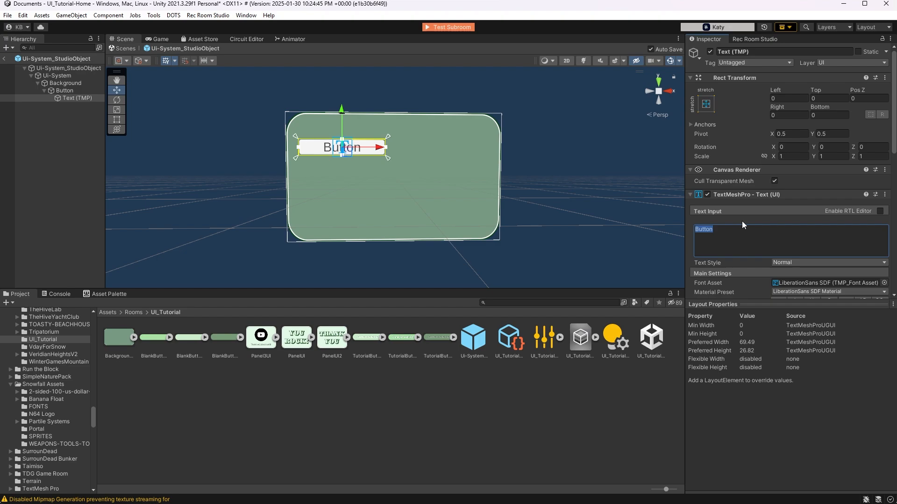
pyautogui.write('You Ro')
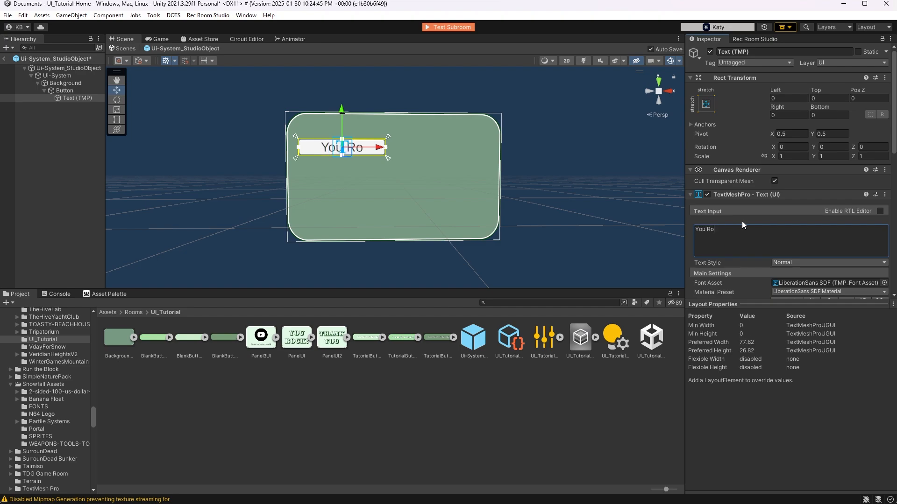
pyautogui.write('ck!')
# Set the font asset of the button label to Roboto-Bold SDF
pyautogui.scroll(-3, 741, 221)
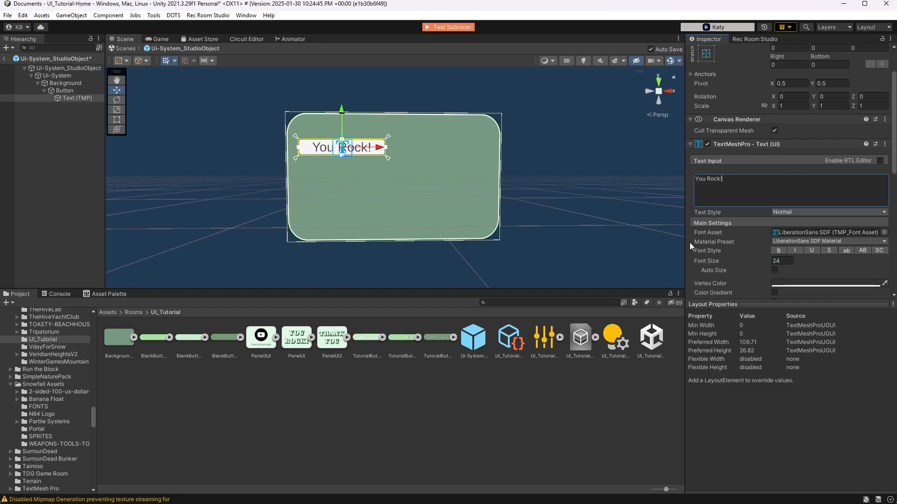
pyautogui.click(884, 232)
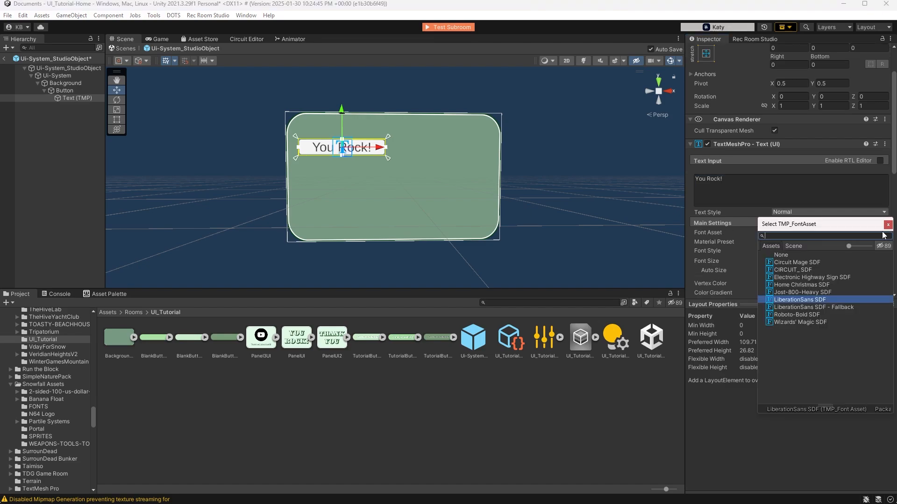
pyautogui.click(805, 312)
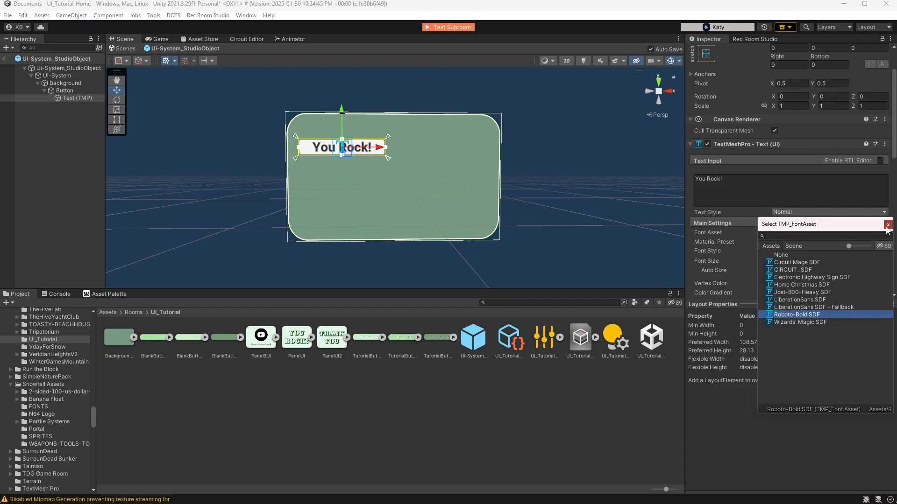
pyautogui.click(746, 248)
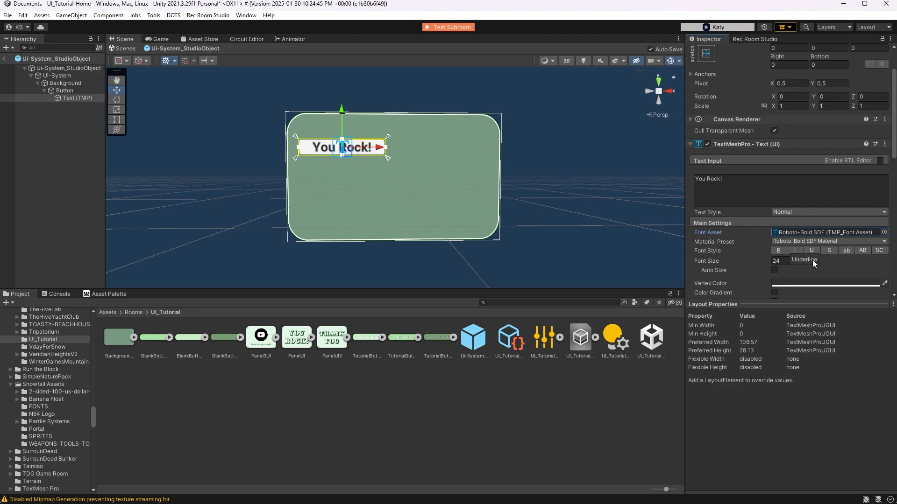
# Set the vertex color of the button label to white (FFFFFF)
pyautogui.click(808, 283)
pyautogui.click(814, 327)
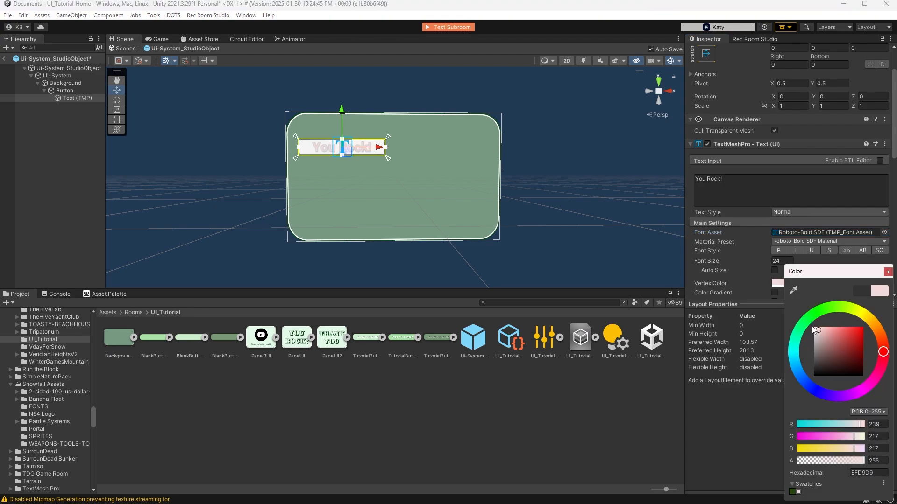
pyautogui.click(887, 272)
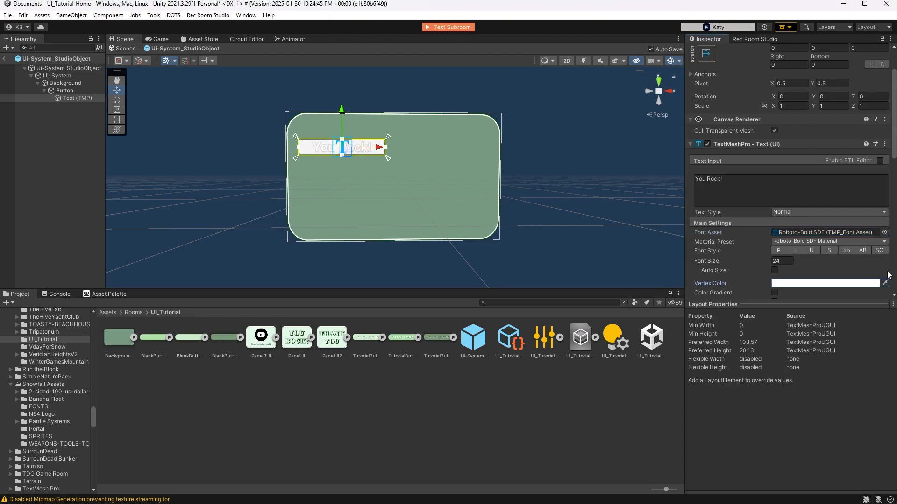
# Set the color of the Button object's Image component to a muted green (639D71)
pyautogui.click(65, 89)
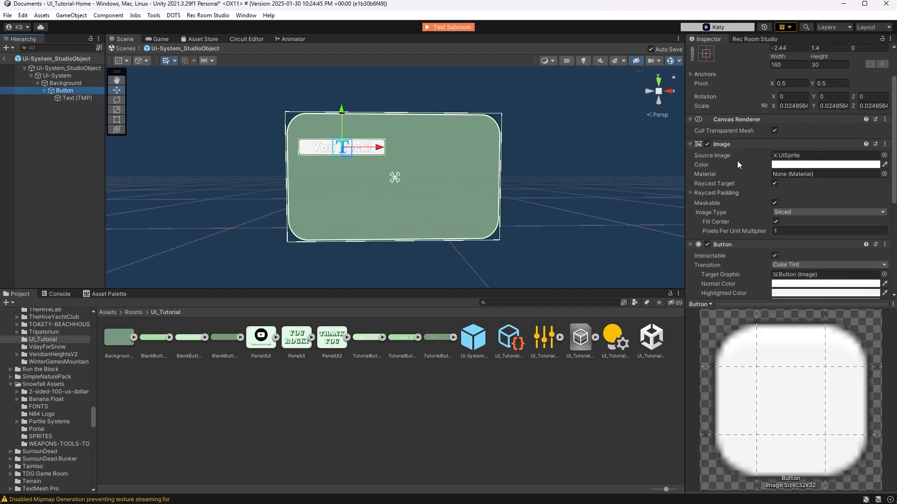
pyautogui.click(788, 165)
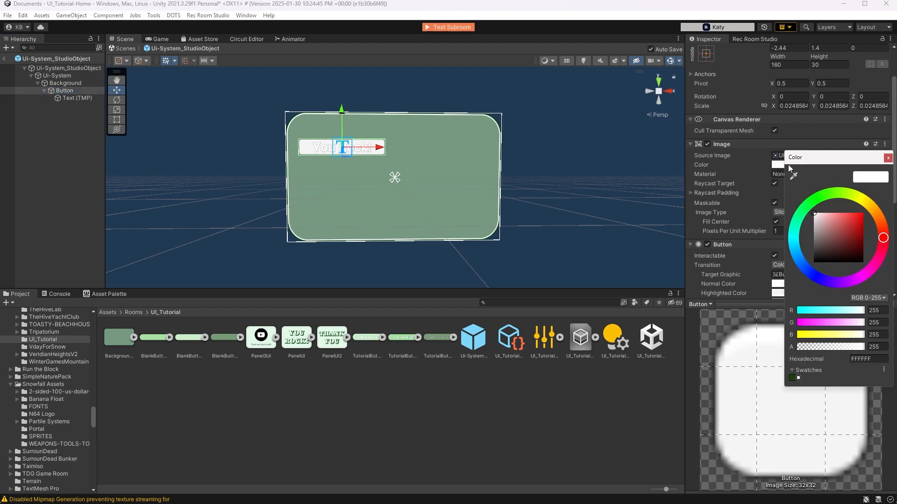
pyautogui.click(806, 206)
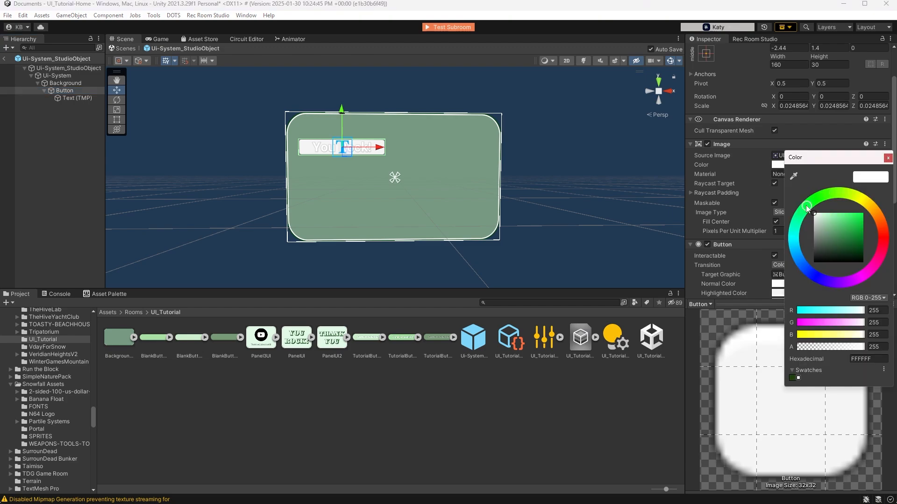
pyautogui.moveTo(826, 219); pyautogui.dragTo(832, 231)
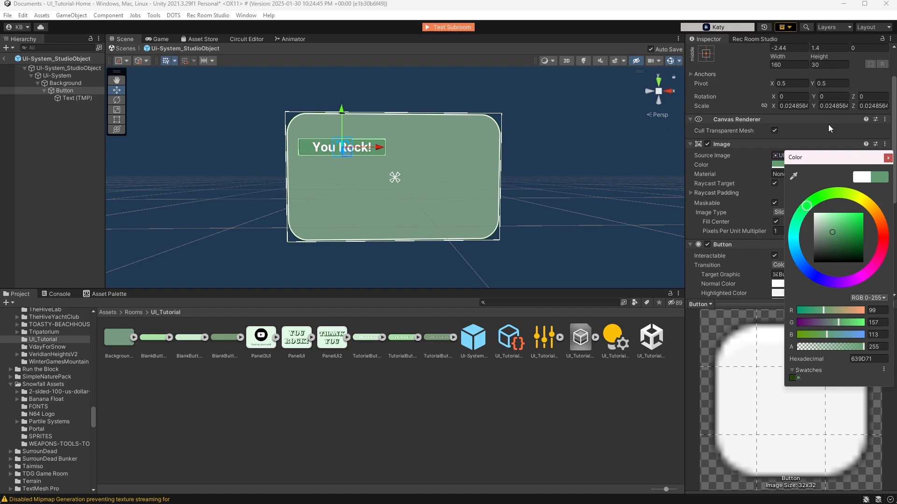
# Set the Highlighted Color of the "You Rock!" button to a bright green (4AFF6E)
pyautogui.click(888, 157)
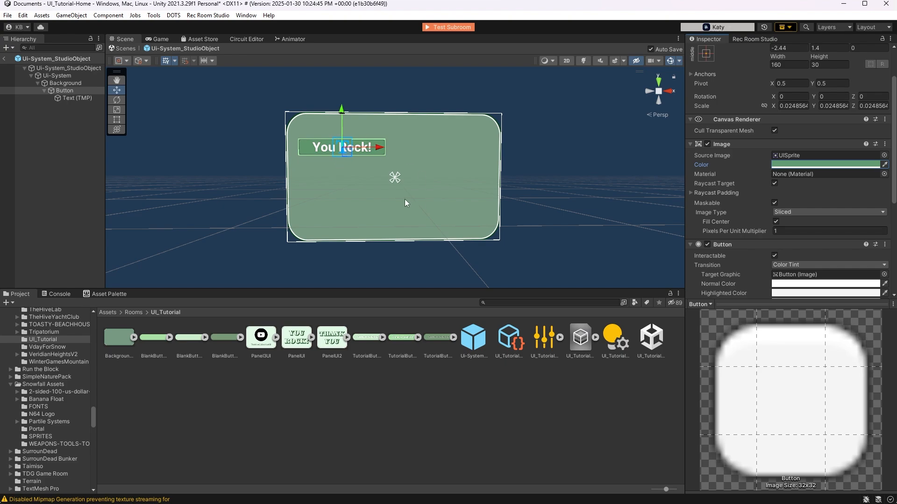
pyautogui.scroll(-4, 868, 217)
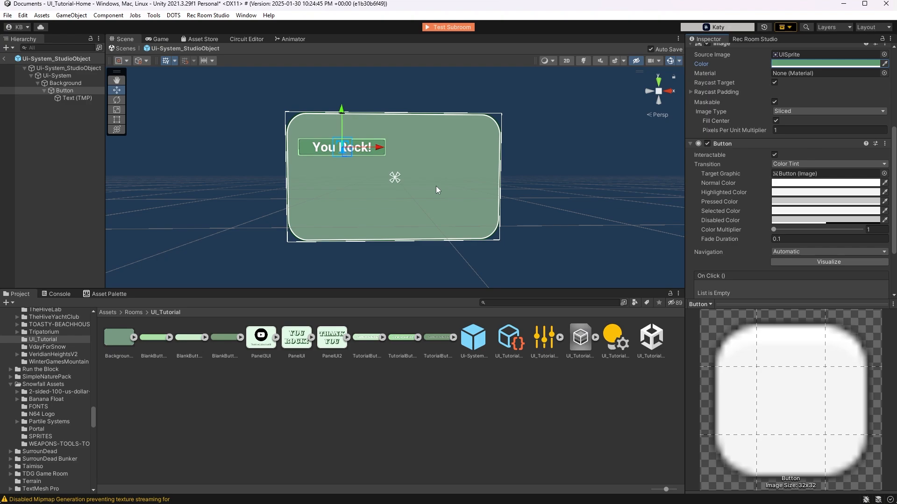
pyautogui.click(775, 191)
pyautogui.moveTo(806, 229); pyautogui.dragTo(839, 238)
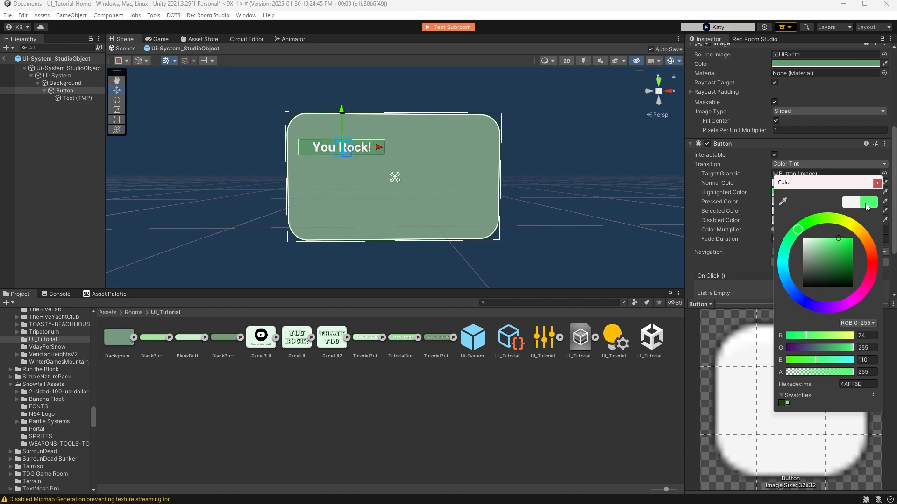
pyautogui.click(878, 183)
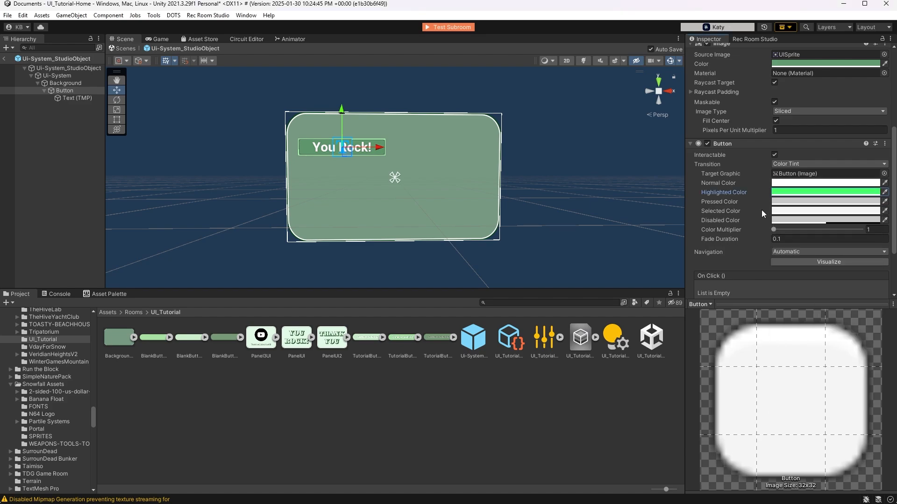
# Set the Pressed Color of the "You Rock!" button to a dark, muted green
pyautogui.click(785, 202)
pyautogui.click(812, 238)
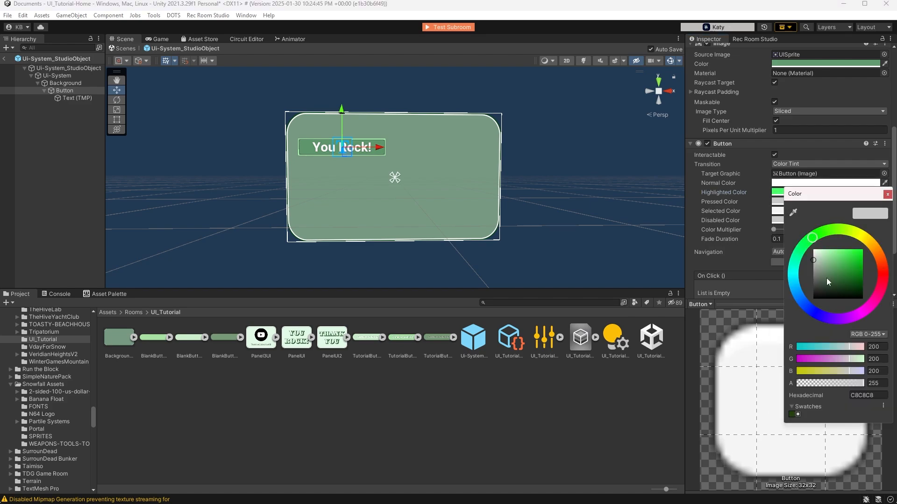
pyautogui.moveTo(825, 279); pyautogui.dragTo(831, 282)
pyautogui.click(887, 194)
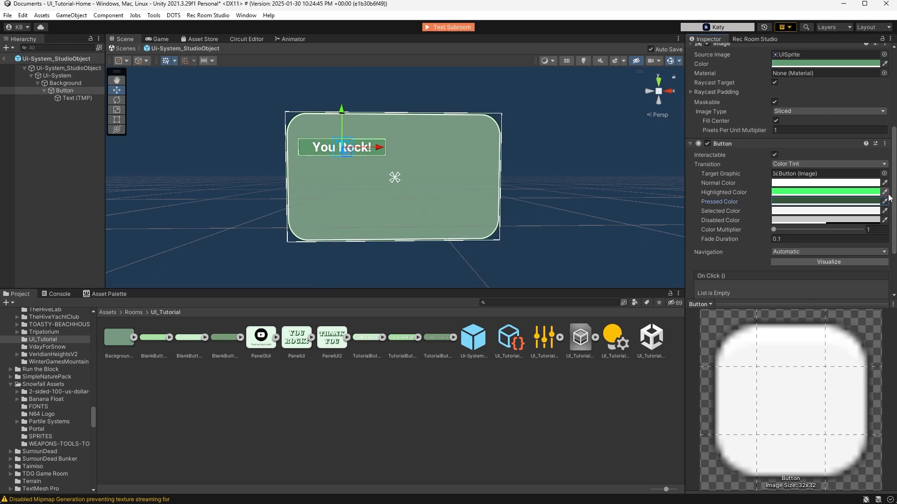
# Set the button's Selected Color to dark green (37543A) by sampling its Pressed Color
pyautogui.click(786, 211)
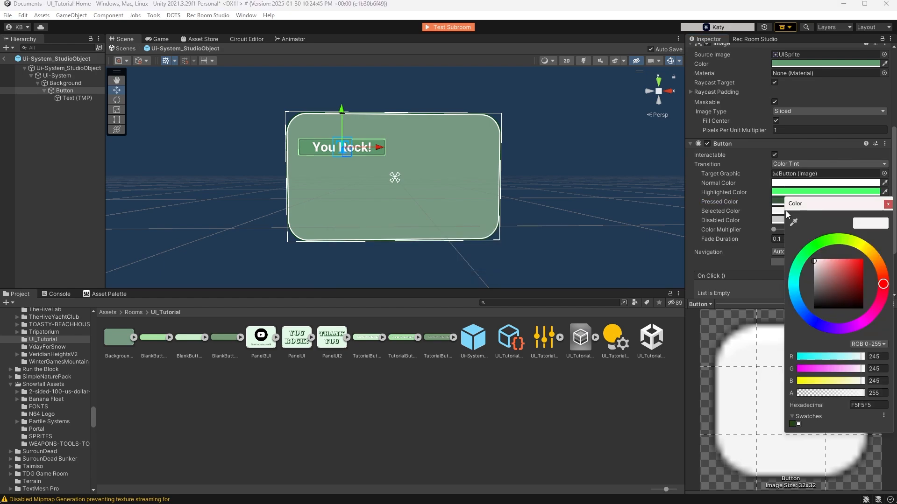
pyautogui.click(779, 204)
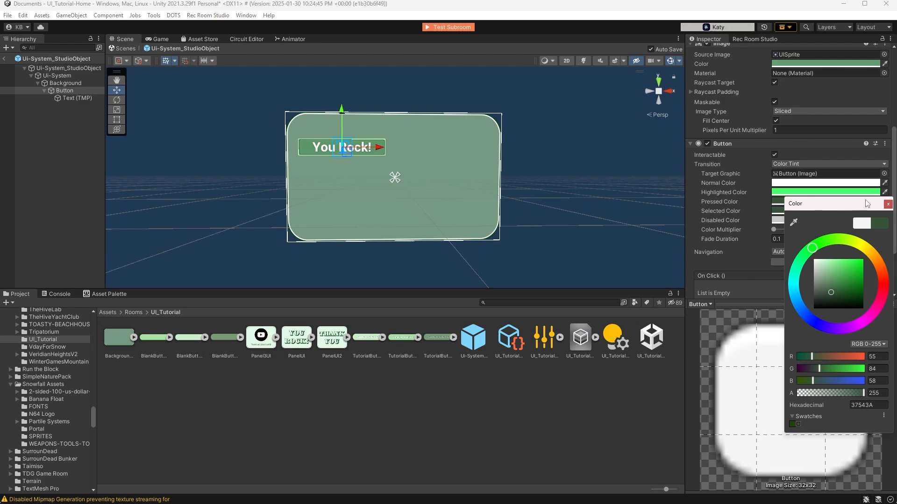
pyautogui.click(888, 204)
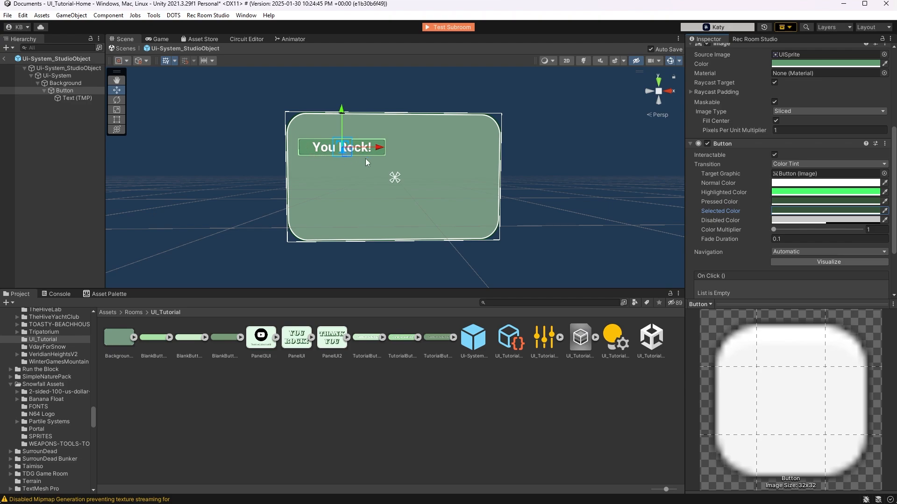
# Add a second Button - TextMeshPro under Background and scale it uniformly down to about 0.0277
pyautogui.scroll(-1, 365, 158)
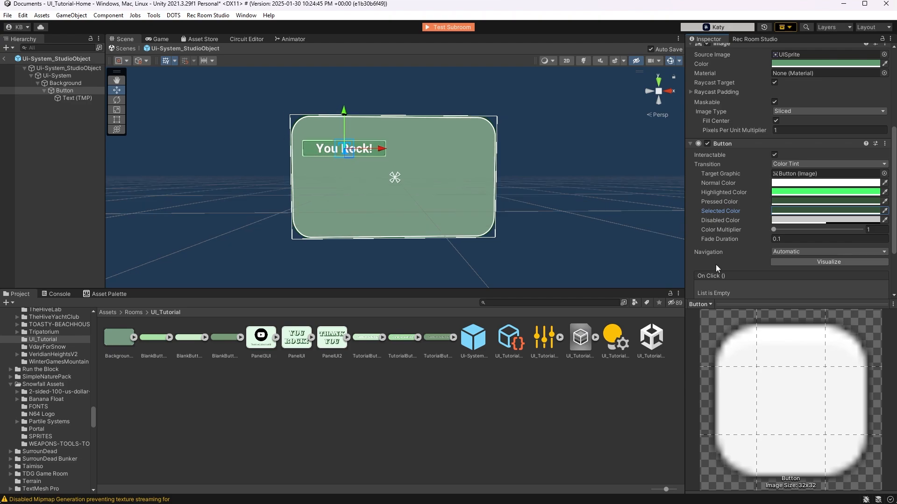
pyautogui.scroll(-1, 739, 272)
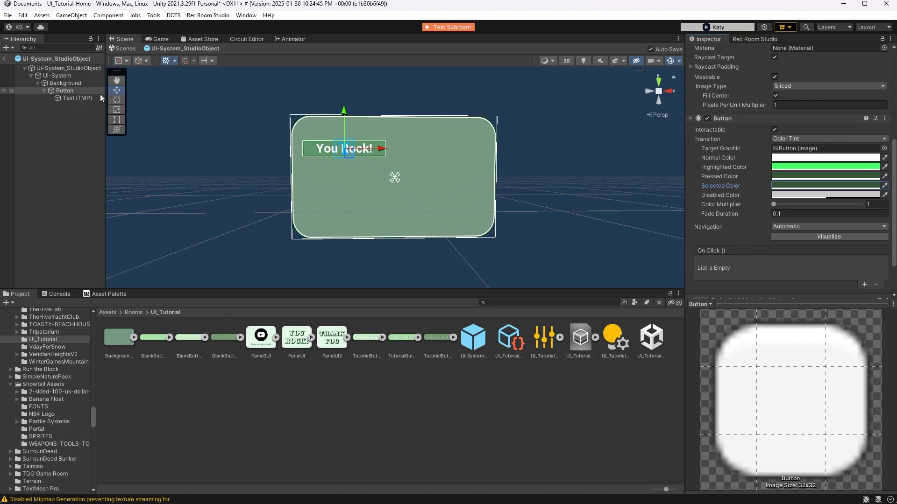
pyautogui.click(74, 82)
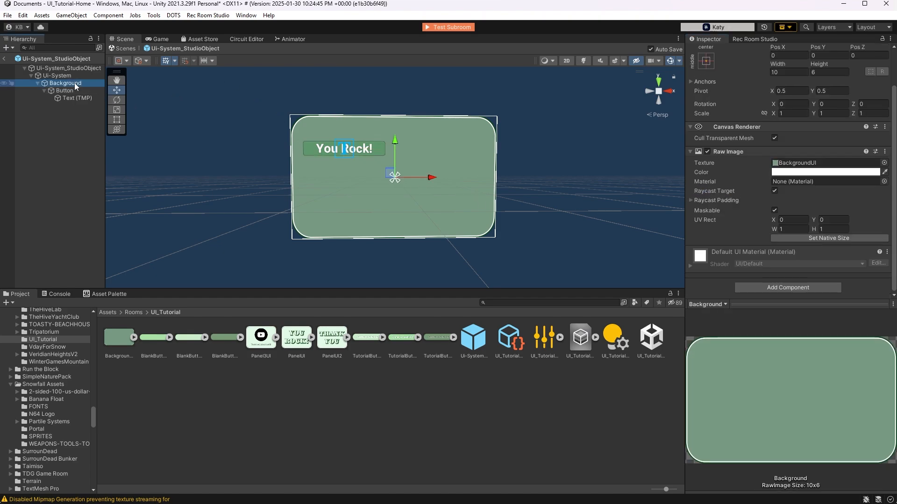
pyautogui.rightClick(74, 83)
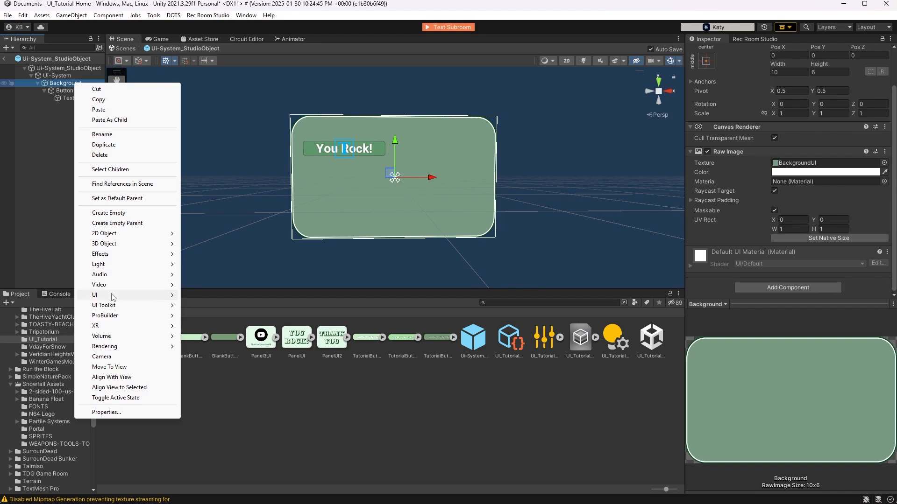
pyautogui.moveTo(113, 296)
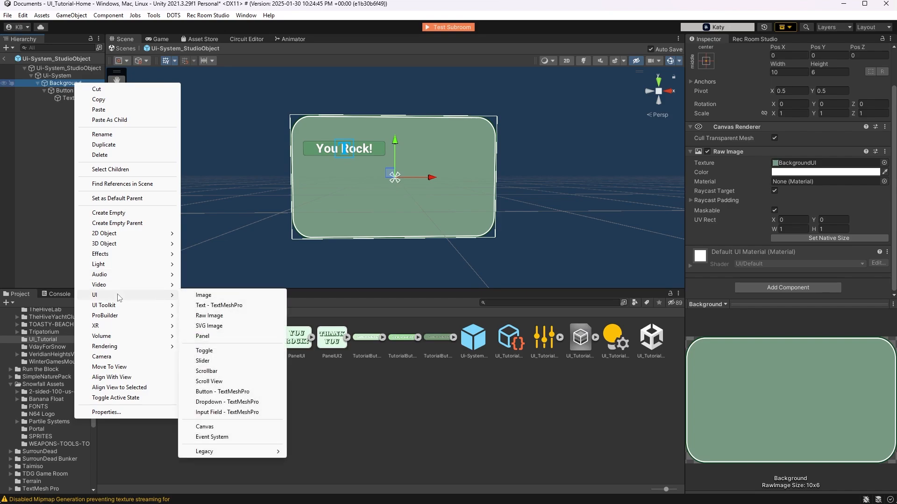
pyautogui.click(211, 392)
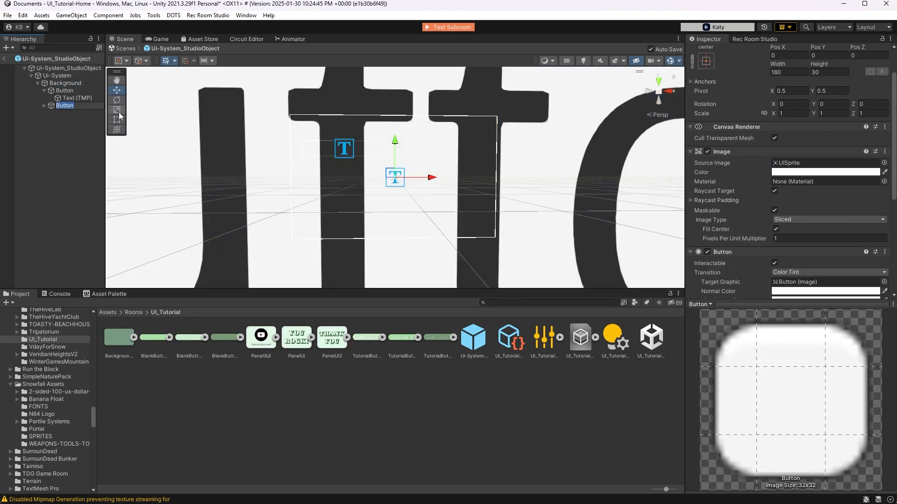
pyautogui.click(117, 109)
pyautogui.moveTo(395, 178); pyautogui.dragTo(371, 204)
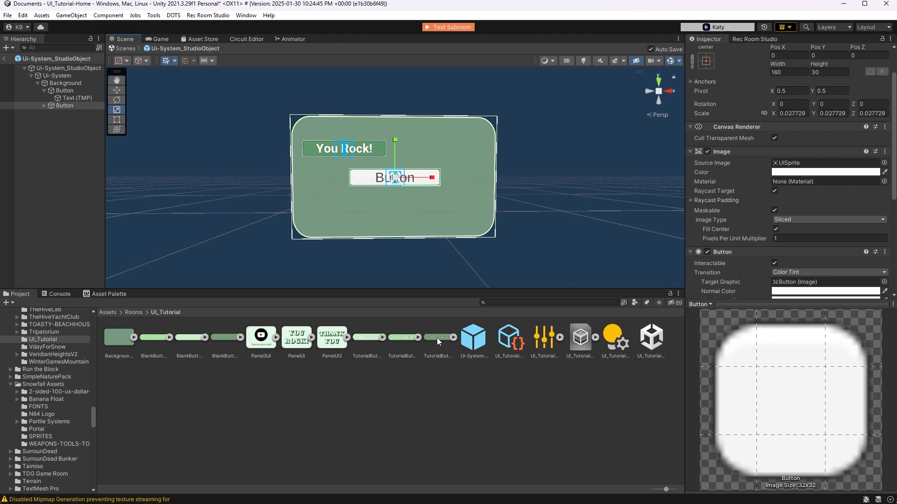
# Assign TutorialButtonNormal as the second button's source image and clear the text of its Text (TMP) label
pyautogui.moveTo(404, 337); pyautogui.dragTo(811, 162)
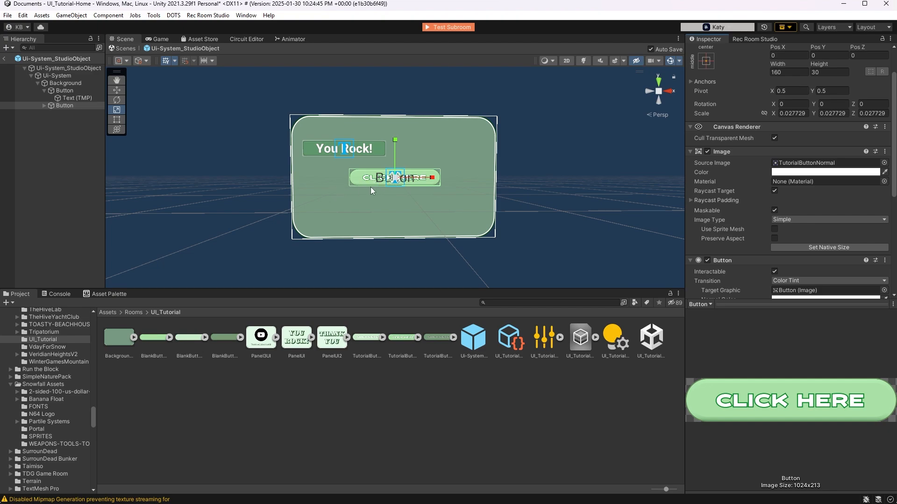
pyautogui.click(46, 103)
pyautogui.click(44, 104)
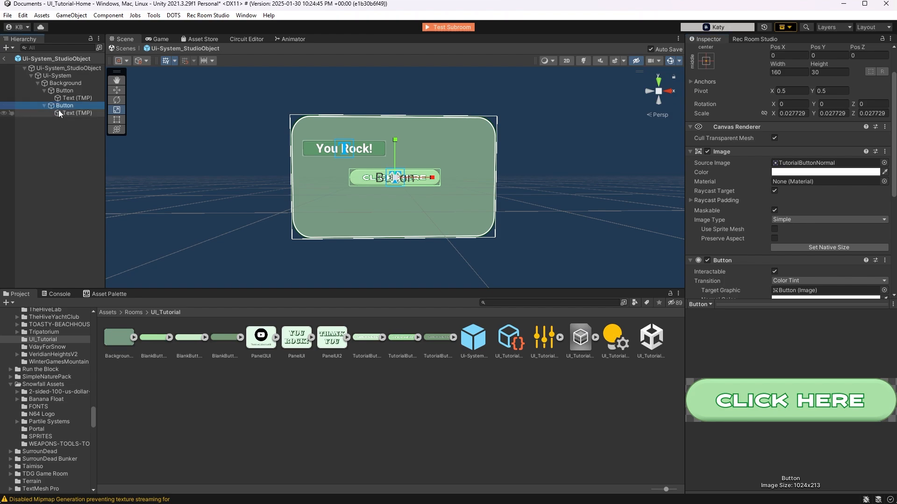
pyautogui.click(62, 112)
pyautogui.click(729, 194)
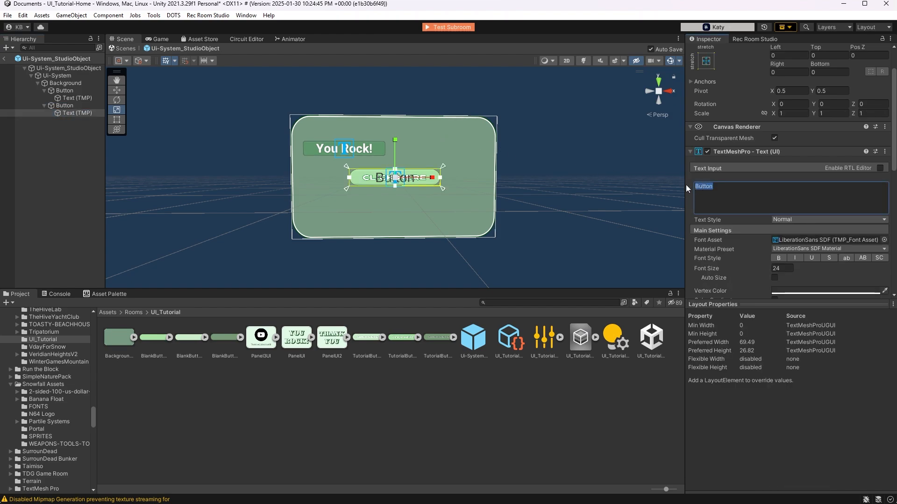
pyautogui.press('BackSpace')
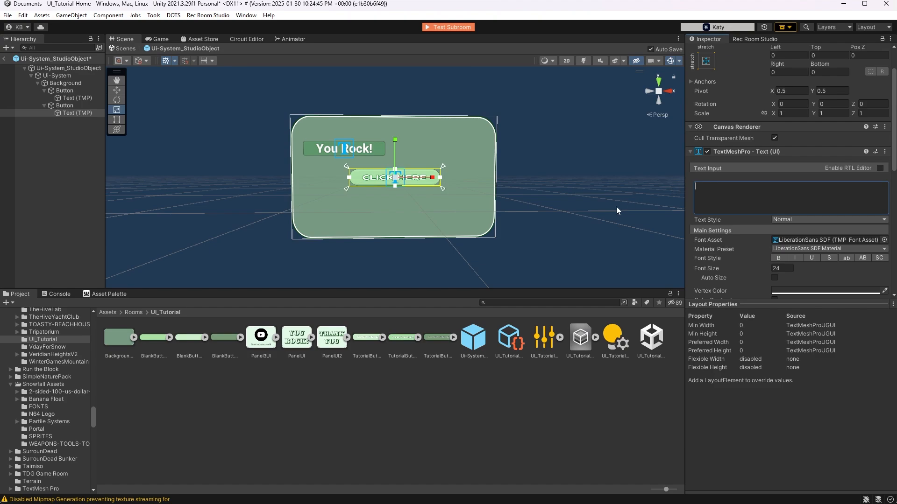
# Move the second button horizontally to about X -2.39, beneath the "You Rock!" button
pyautogui.click(89, 105)
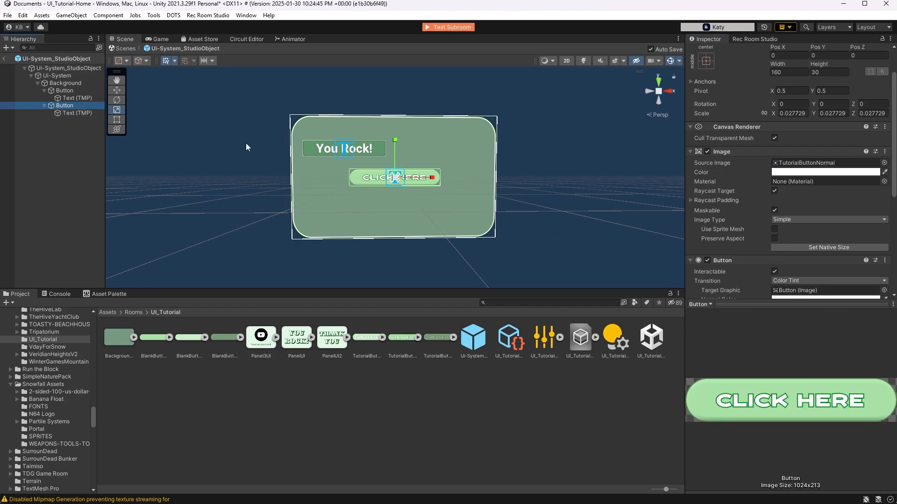
pyautogui.click(117, 90)
pyautogui.moveTo(432, 178); pyautogui.dragTo(384, 179)
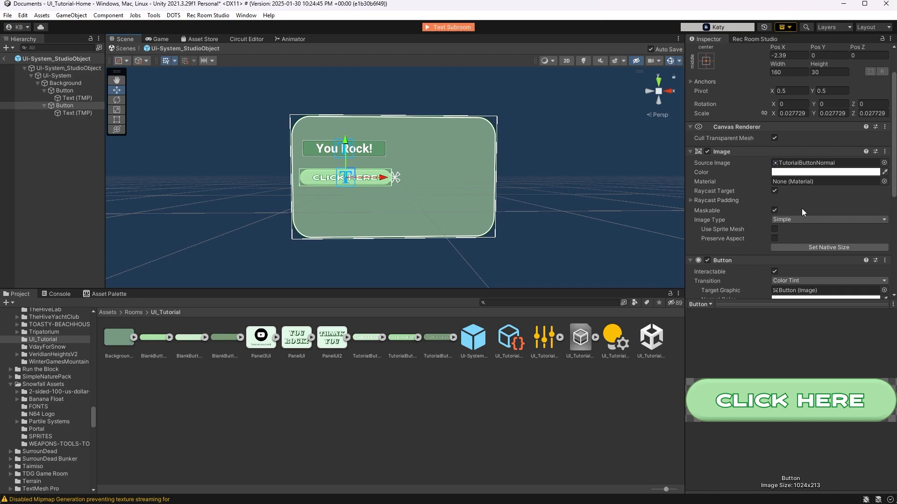
# Set the second button's transition to Sprite Swap, using TutorialButton for highlighted, TutorialButtonPress for pressed and selected, and TutorialButtonNormal for disabled
pyautogui.scroll(-2, 803, 210)
pyautogui.scroll(-1, 801, 230)
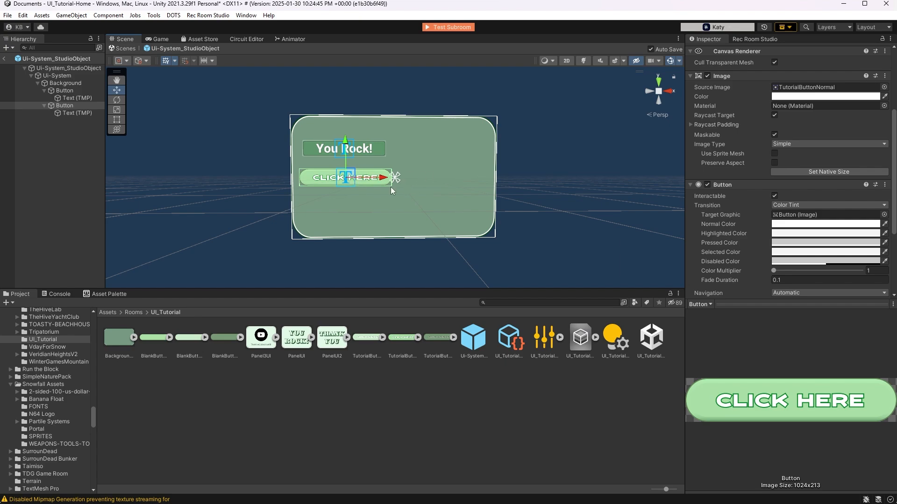
pyautogui.click(795, 205)
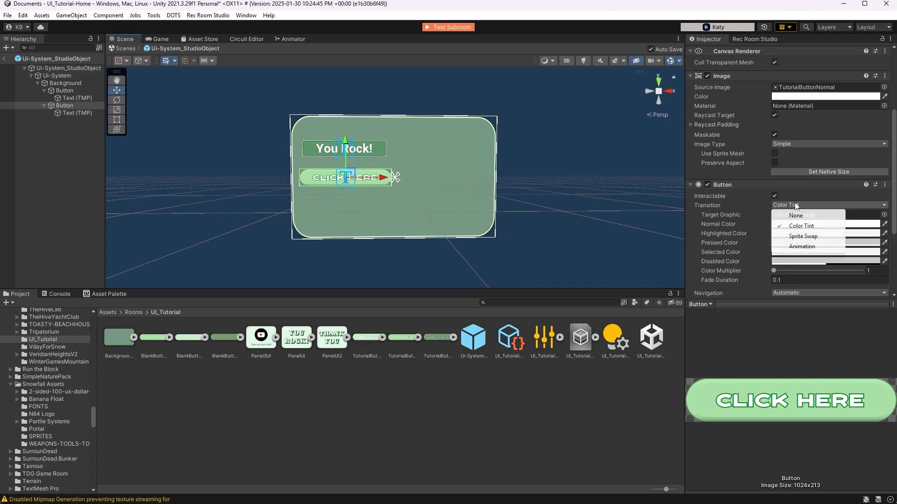
pyautogui.click(799, 237)
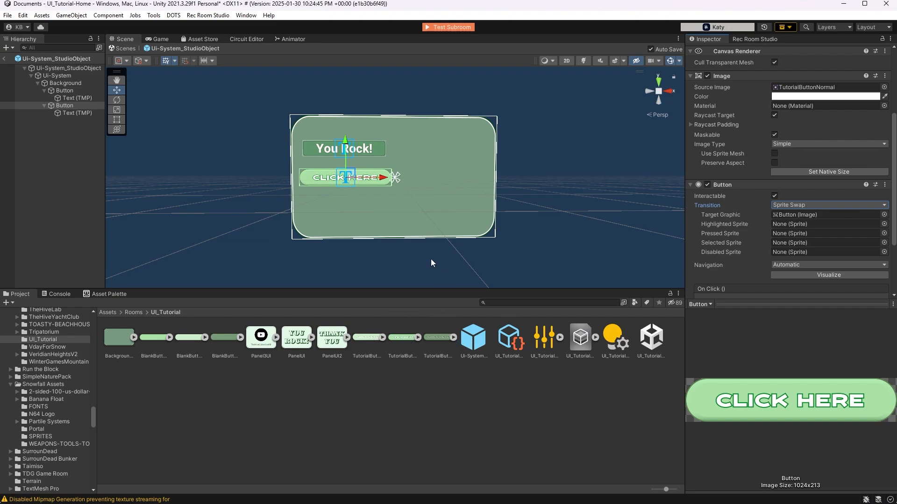
pyautogui.moveTo(362, 335); pyautogui.dragTo(789, 226)
pyautogui.moveTo(409, 339); pyautogui.dragTo(793, 232)
pyautogui.moveTo(436, 343); pyautogui.dragTo(791, 243)
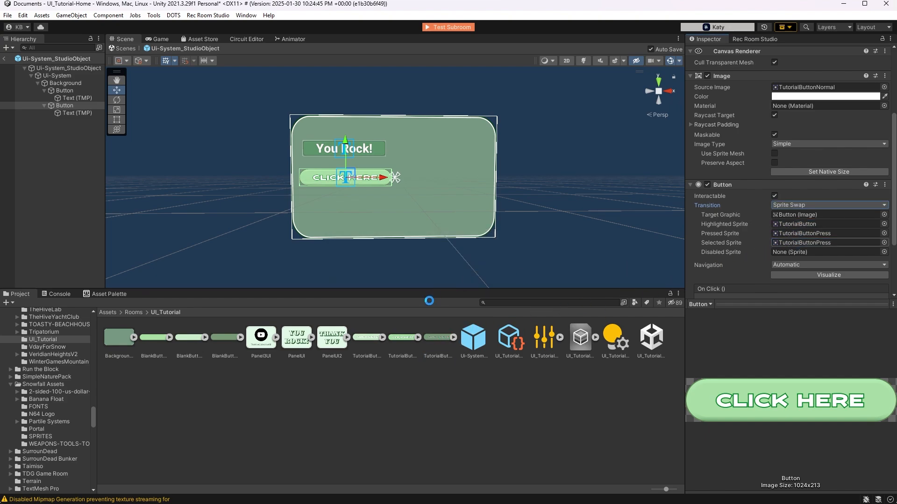
pyautogui.moveTo(402, 338); pyautogui.dragTo(788, 249)
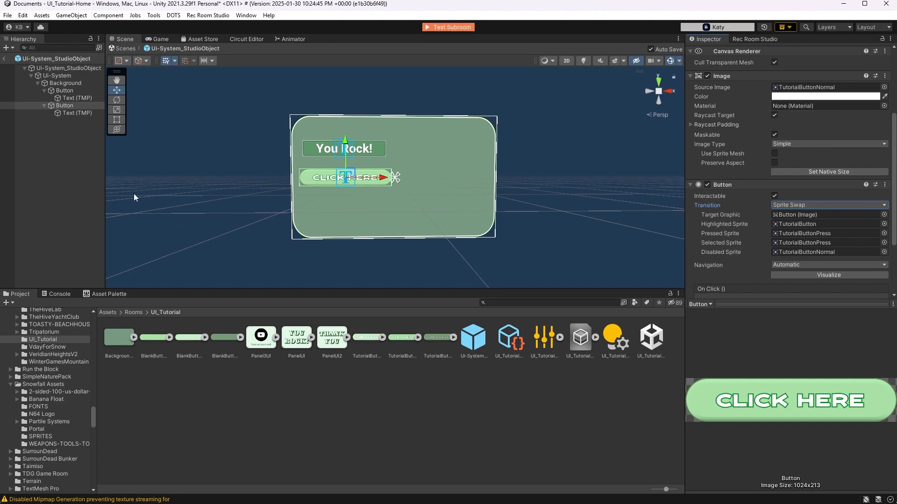
# Add a third Button - TextMeshPro under Background and scale it uniformly down to about 0.0301
pyautogui.rightClick(70, 83)
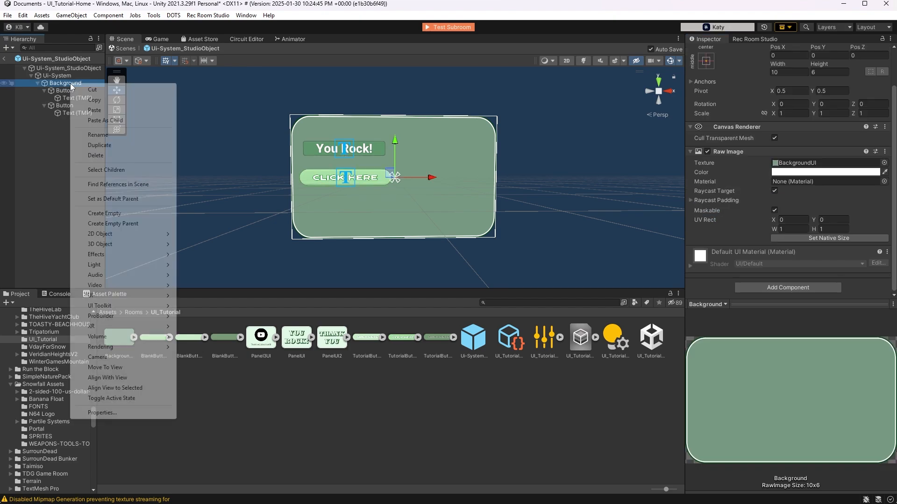
pyautogui.moveTo(105, 296)
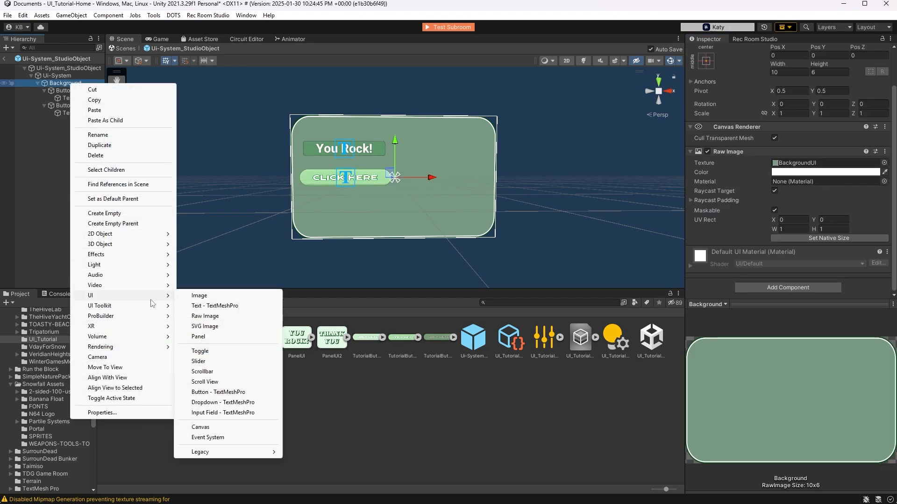
pyautogui.click(213, 393)
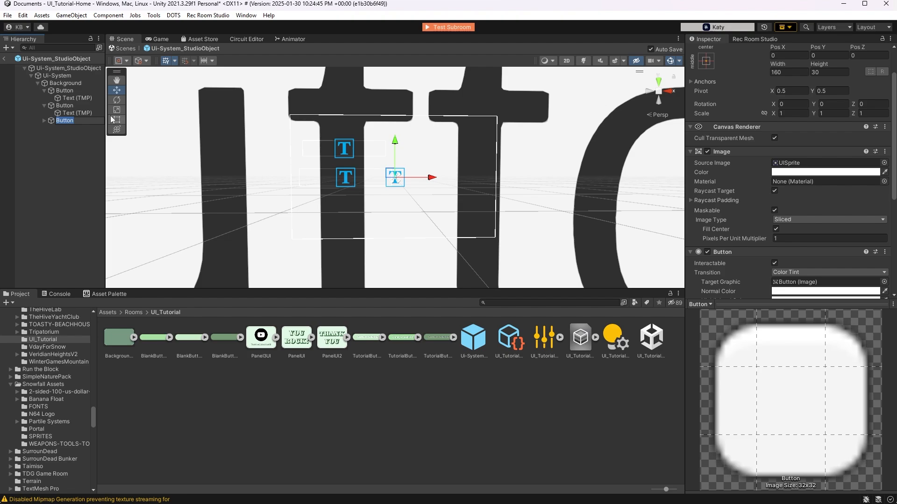
pyautogui.click(113, 110)
pyautogui.moveTo(394, 177)
pyautogui.mouseDown()
pyautogui.moveTo(365, 198)
pyautogui.moveTo(390, 181)
pyautogui.mouseUp()
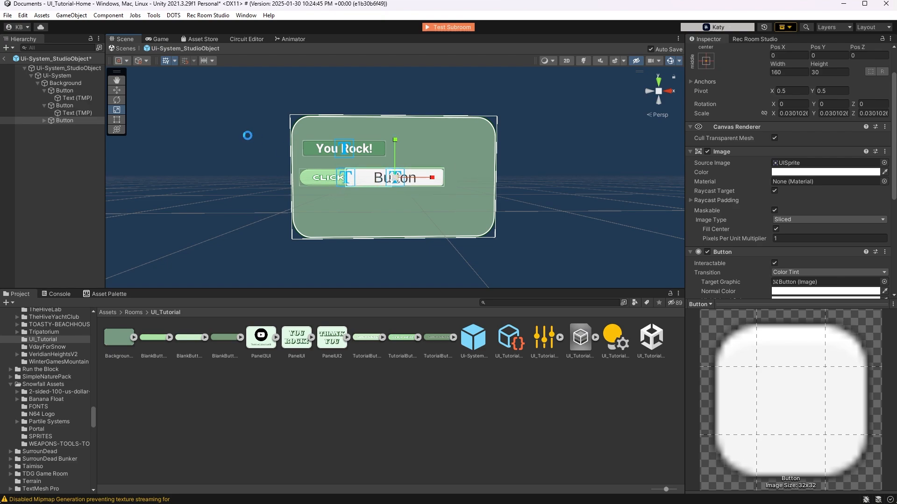
# Move the third button below the "CLICK HERE" button, to about X -2.26 and Y -1.34
pyautogui.click(118, 91)
pyautogui.moveTo(394, 138); pyautogui.dragTo(394, 166)
pyautogui.moveTo(426, 210); pyautogui.dragTo(386, 210)
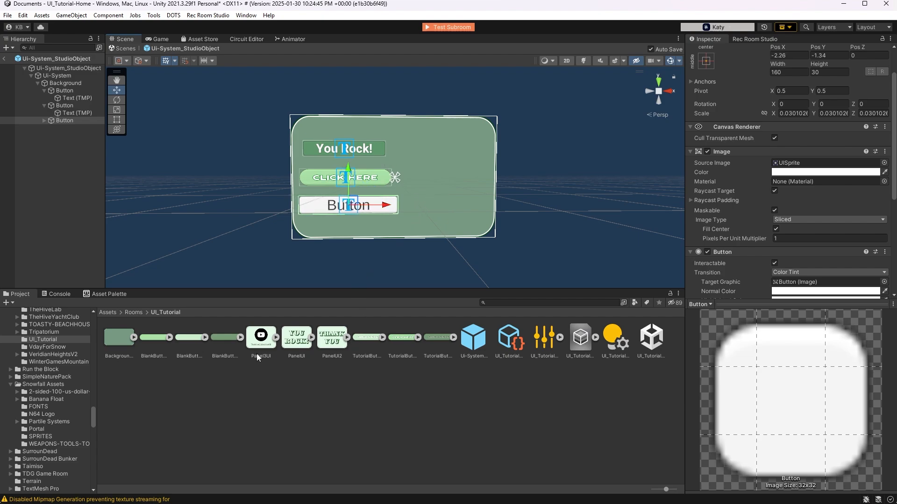
# Assign BlankButton as the third button's source image and reduce its uniform scale to about 0.0274
pyautogui.moveTo(166, 340); pyautogui.dragTo(788, 163)
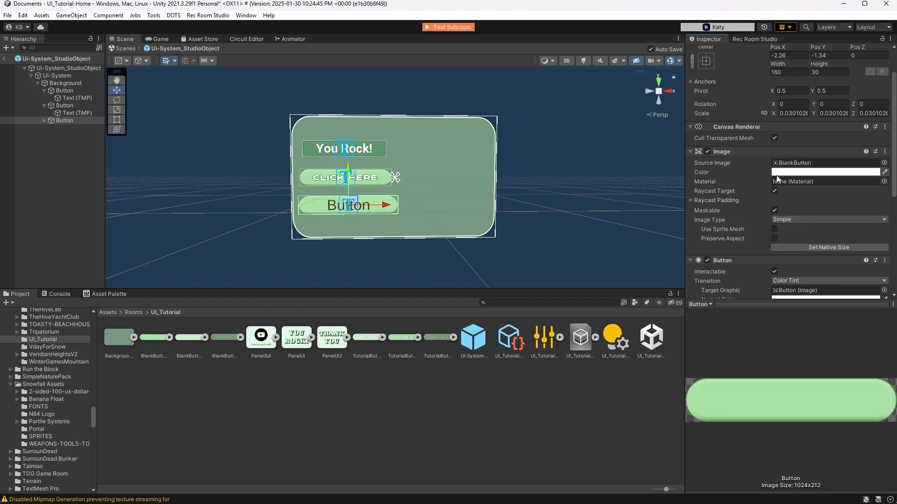
pyautogui.click(118, 112)
pyautogui.moveTo(351, 205); pyautogui.dragTo(338, 208)
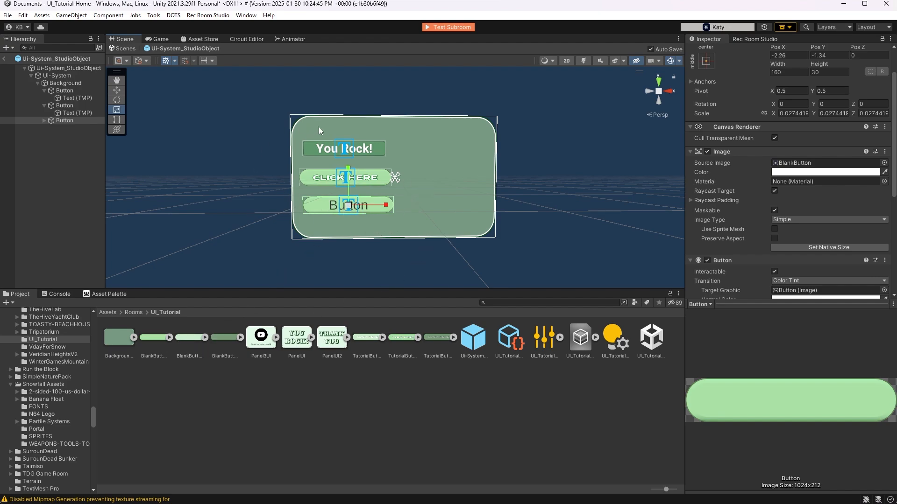
# Change the third button's text to "YouTube"
pyautogui.click(43, 120)
pyautogui.click(72, 127)
pyautogui.click(733, 187)
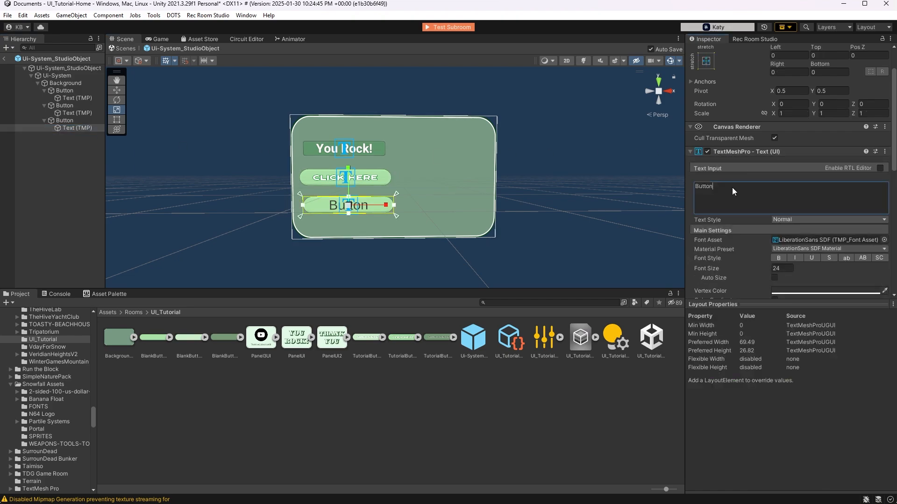
pyautogui.write('You')
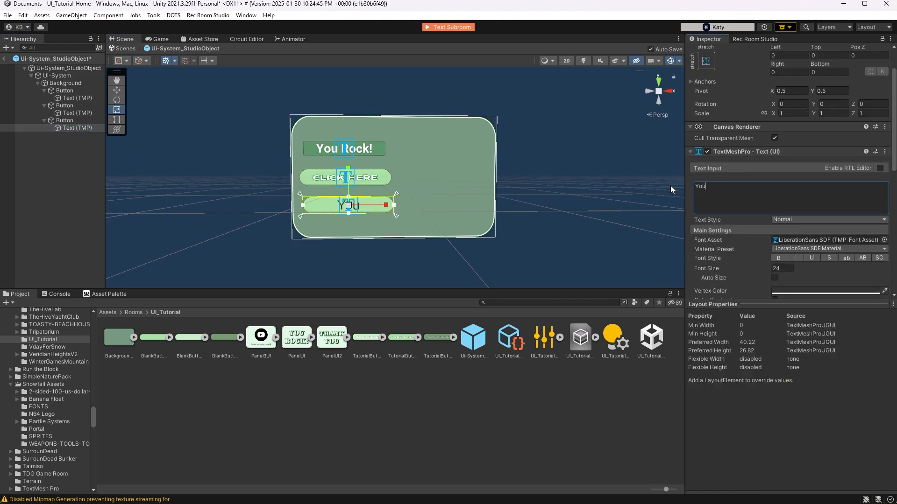
pyautogui.write('Tube')
# Give the "YouTube" text the Jost-800-Heavy SDF font and a white FFFFFF vertex color
pyautogui.click(884, 240)
pyautogui.click(800, 294)
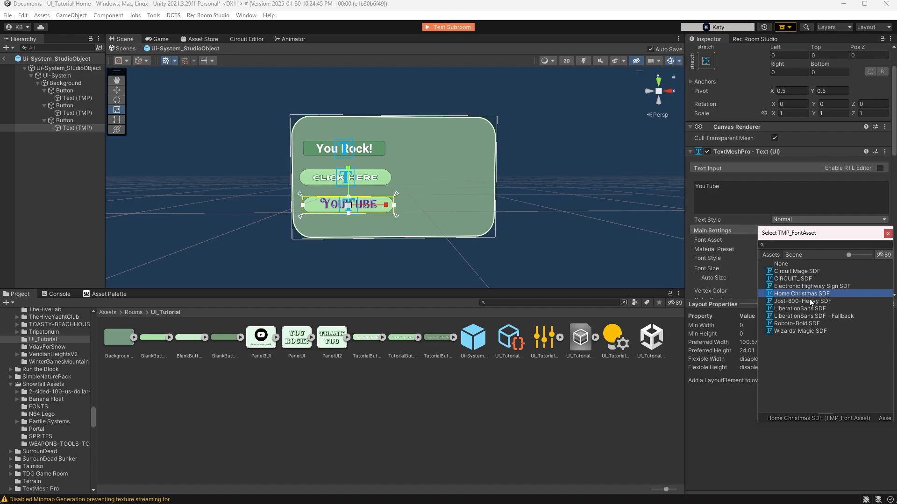
pyautogui.click(809, 300)
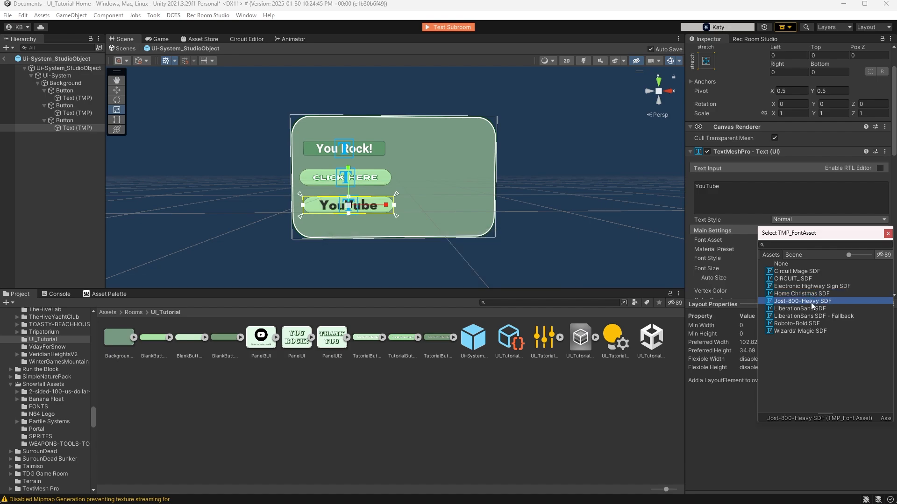
pyautogui.click(888, 233)
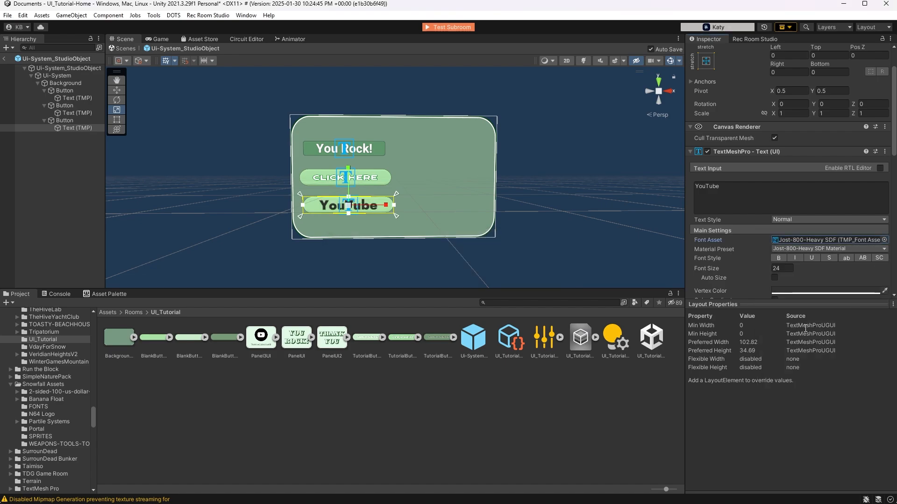
pyautogui.click(814, 290)
pyautogui.click(819, 337)
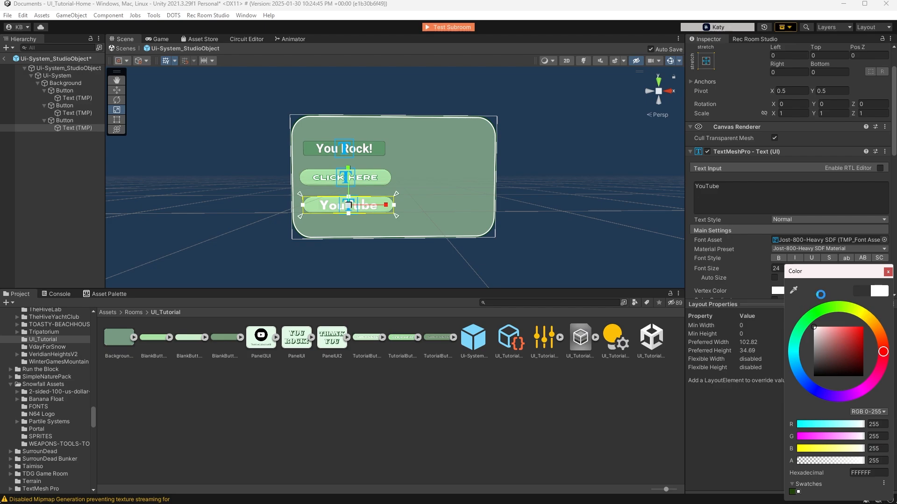
pyautogui.click(887, 272)
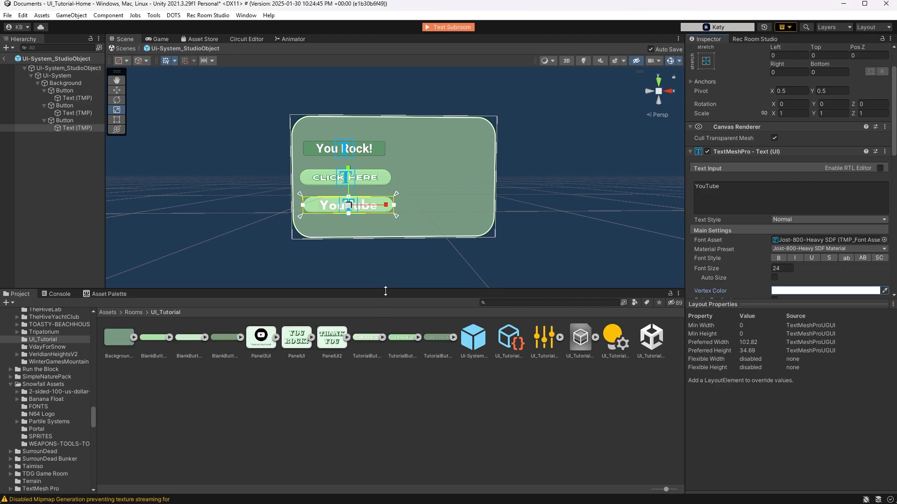
# Set the third button's transition to Sprite Swap, using BlankButtonHighlight for highlighted, BlankButtonPress for pressed and selected, and BlankButton for disabled
pyautogui.click(64, 121)
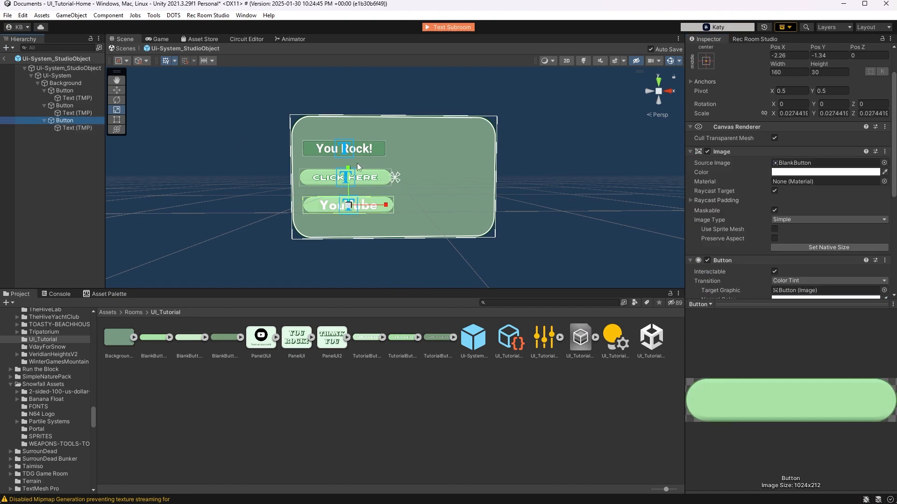
pyautogui.scroll(-3, 811, 212)
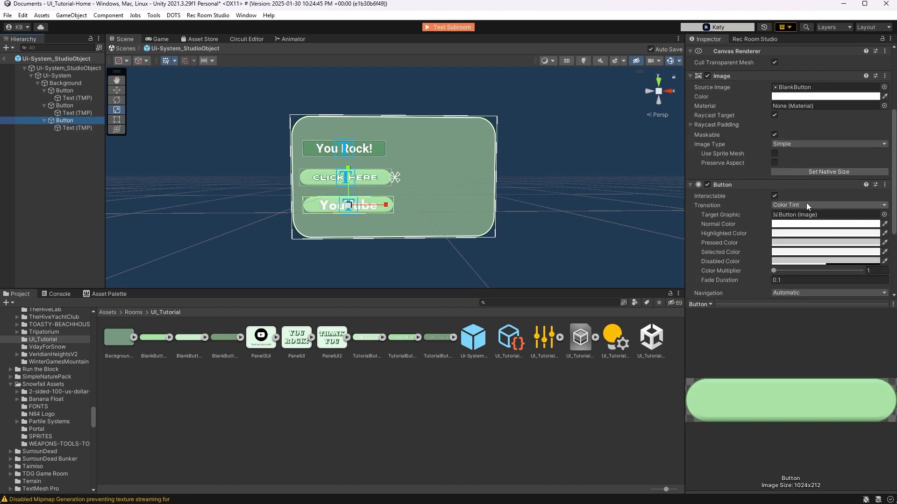
pyautogui.click(806, 203)
pyautogui.click(797, 235)
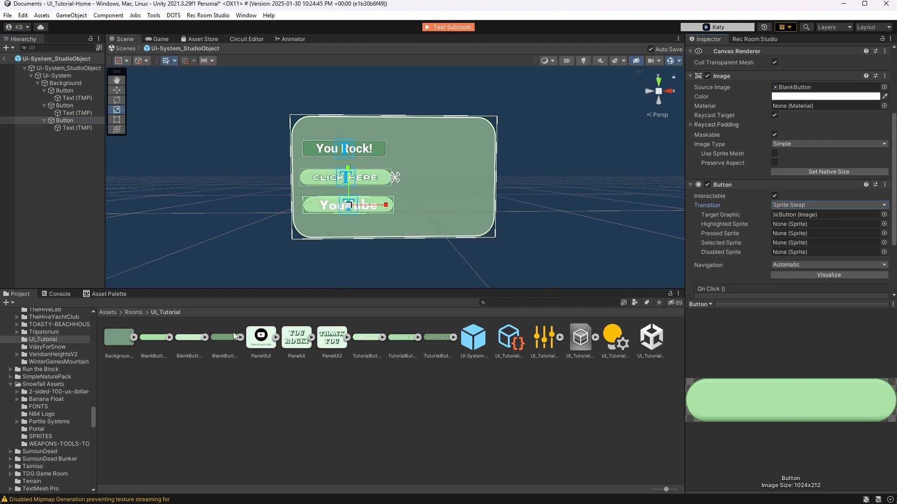
pyautogui.moveTo(184, 337); pyautogui.dragTo(787, 223)
pyautogui.moveTo(225, 338); pyautogui.dragTo(799, 229)
pyautogui.moveTo(214, 337); pyautogui.dragTo(798, 234)
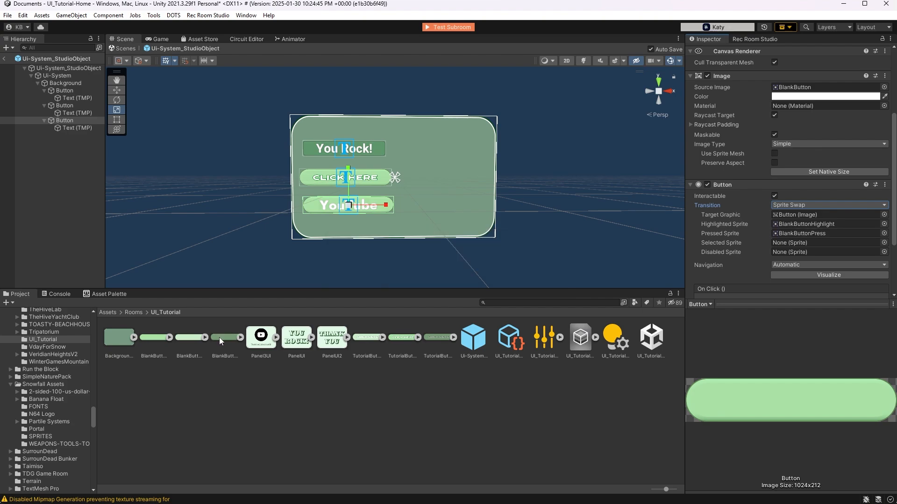
pyautogui.moveTo(219, 337); pyautogui.dragTo(783, 242)
pyautogui.moveTo(153, 338); pyautogui.dragTo(792, 254)
pyautogui.scroll(-1, 715, 243)
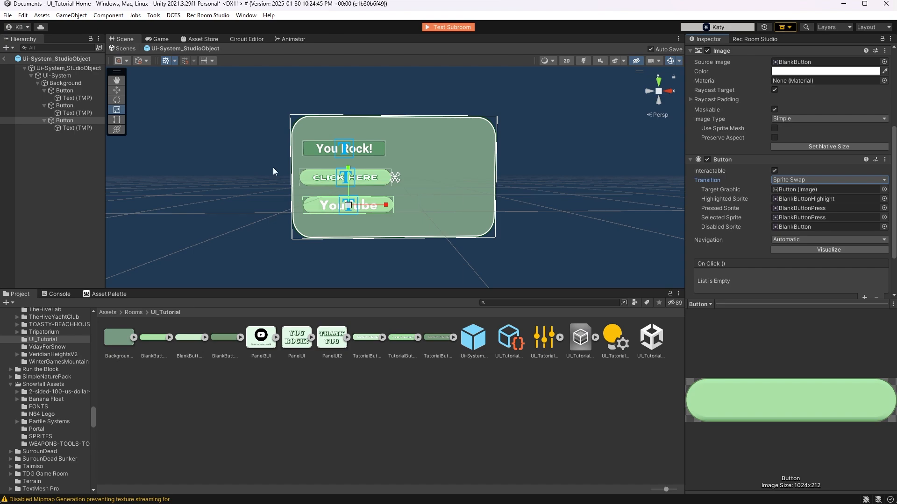
# Collapse the three buttons in the hierarchy to hide their text children
pyautogui.click(45, 120)
pyautogui.click(44, 105)
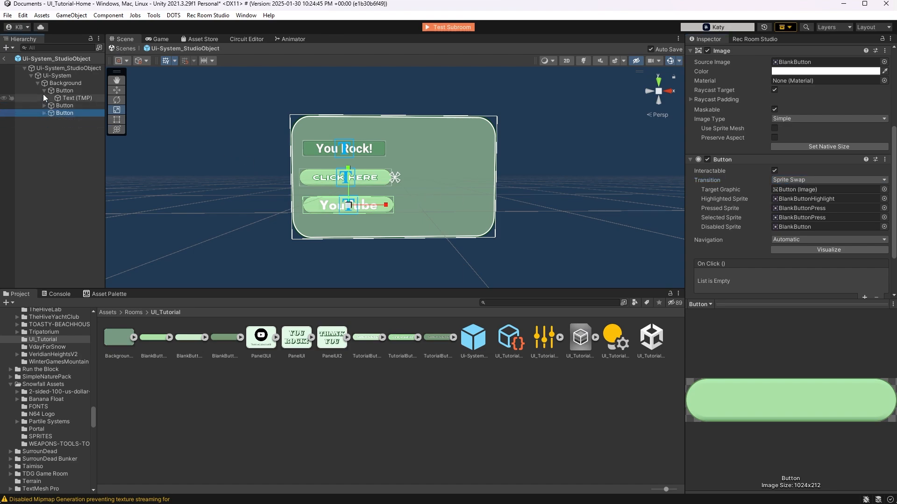
pyautogui.click(44, 90)
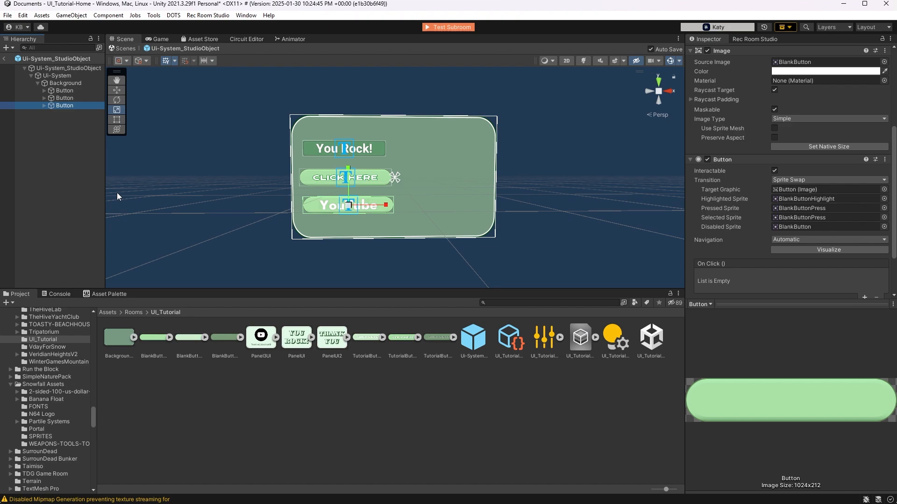
# Add a UI Panel directly under Ui-System and name it YouRockPanel
pyautogui.click(67, 75)
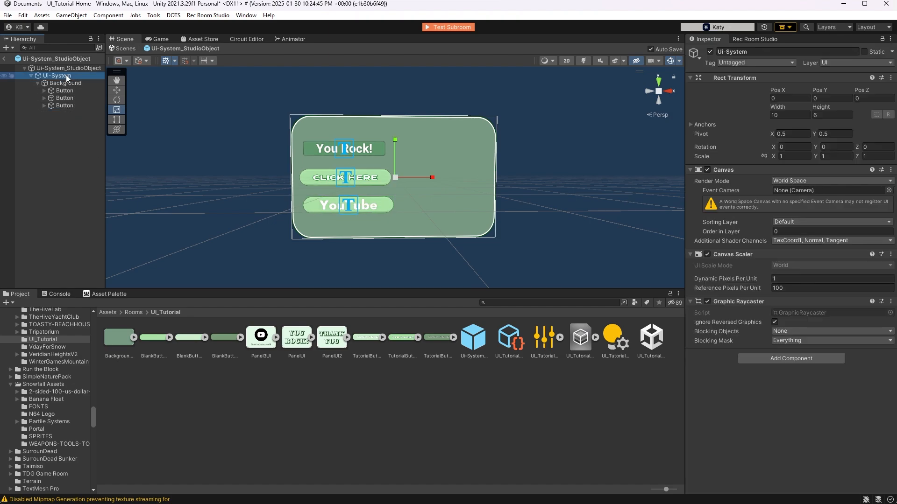
pyautogui.rightClick(66, 75)
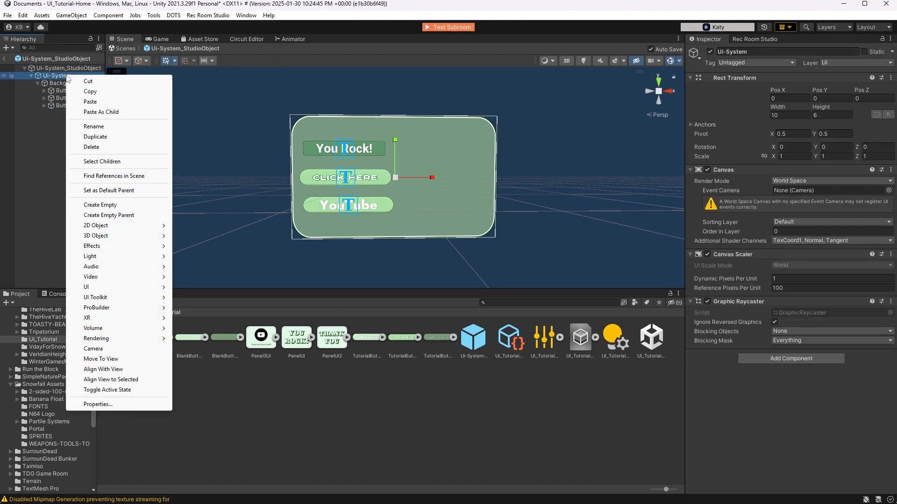
pyautogui.moveTo(97, 290)
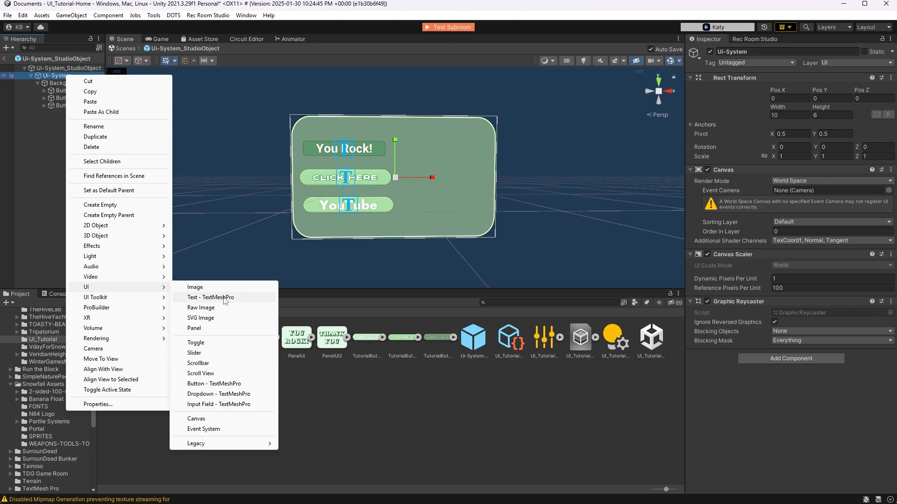
pyautogui.click(195, 328)
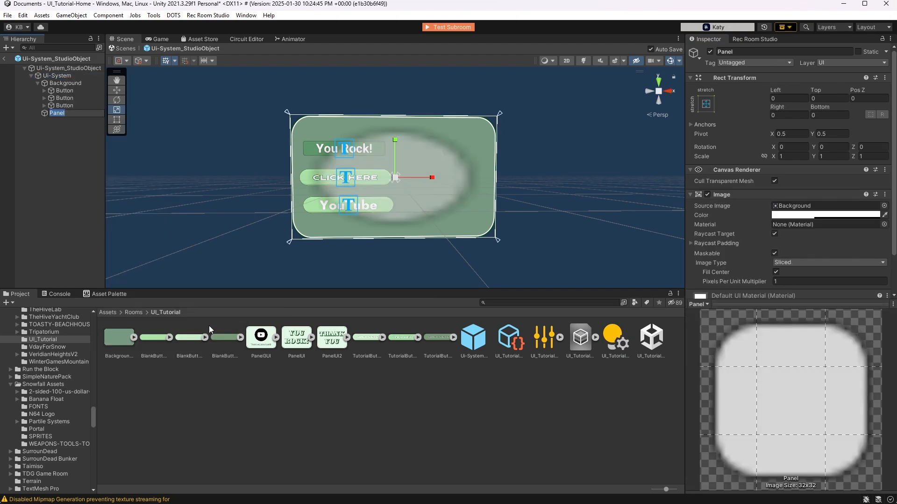
pyautogui.write('YouRockPanel')
pyautogui.press('Return')
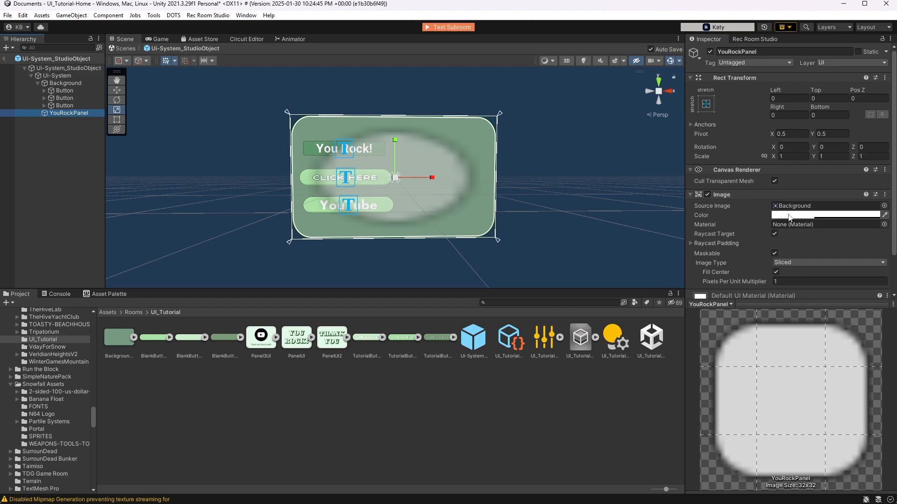
# Make YouRockPanel's image fully transparent with alpha 0 and disable its Raycast Target
pyautogui.click(789, 217)
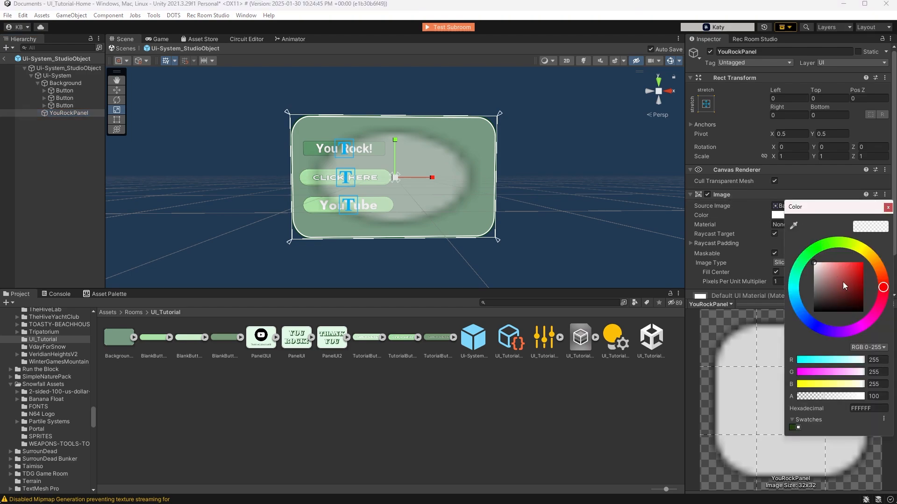
pyautogui.moveTo(853, 398); pyautogui.dragTo(796, 401)
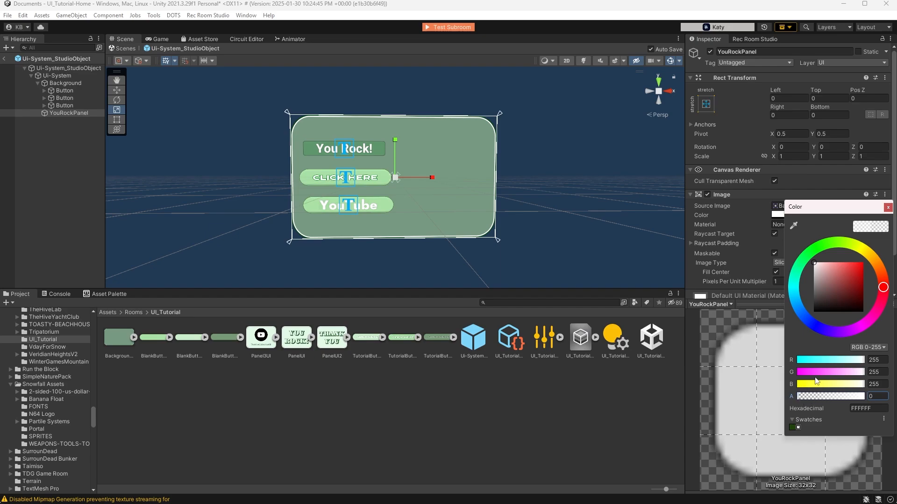
pyautogui.click(887, 207)
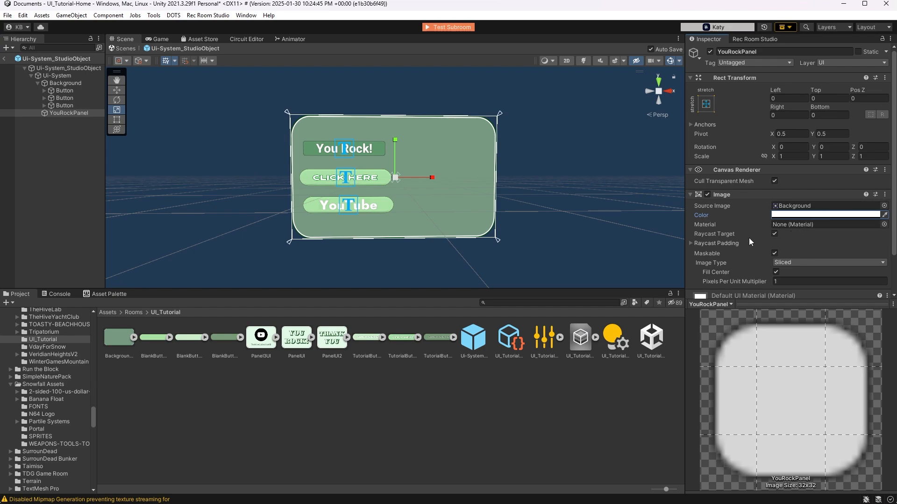
pyautogui.click(774, 234)
pyautogui.click(774, 234)
# Add a UI Image under YouRockPanel and assign PanelUI as its source image
pyautogui.rightClick(74, 113)
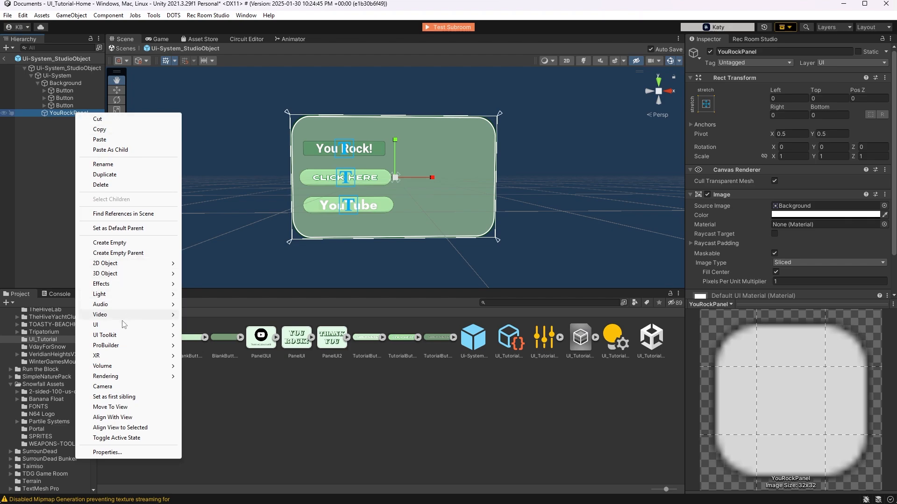
pyautogui.moveTo(123, 325)
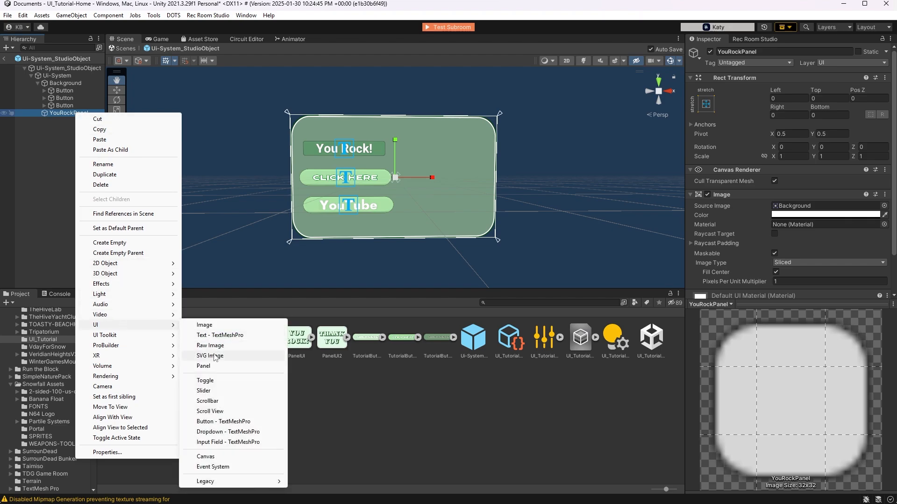
pyautogui.click(215, 326)
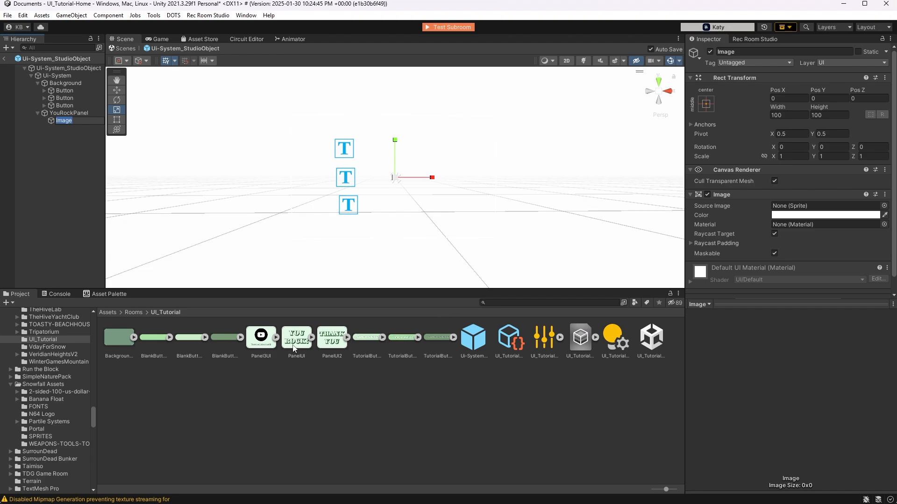
pyautogui.click(294, 344)
pyautogui.moveTo(295, 345); pyautogui.dragTo(815, 207)
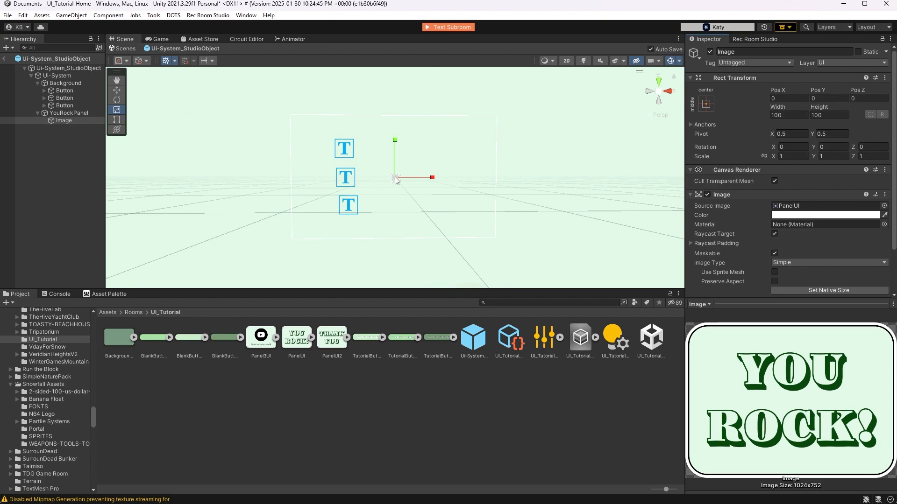
# Scale the "YOU ROCK!" image uniformly down to about 0.0277 and move it beside the buttons to about X 2.37
pyautogui.moveTo(394, 180); pyautogui.dragTo(373, 209)
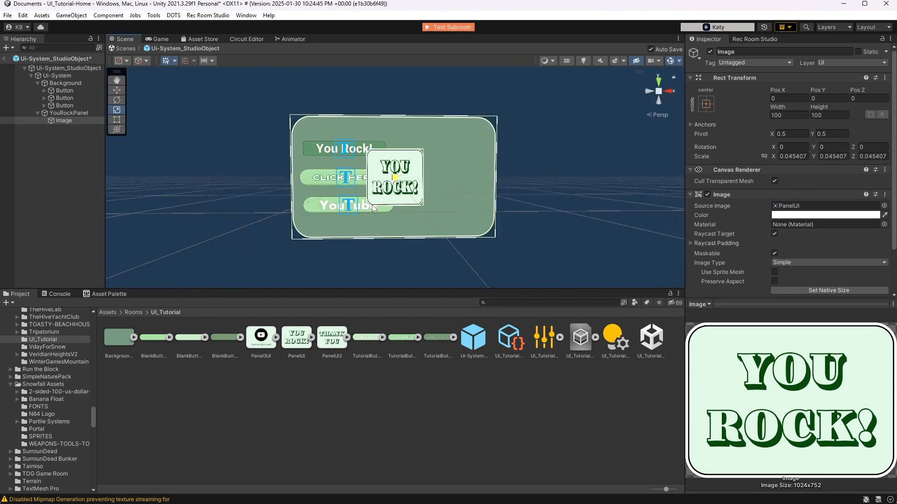
pyautogui.press('w')
pyautogui.hotkey('ctrl', 's')
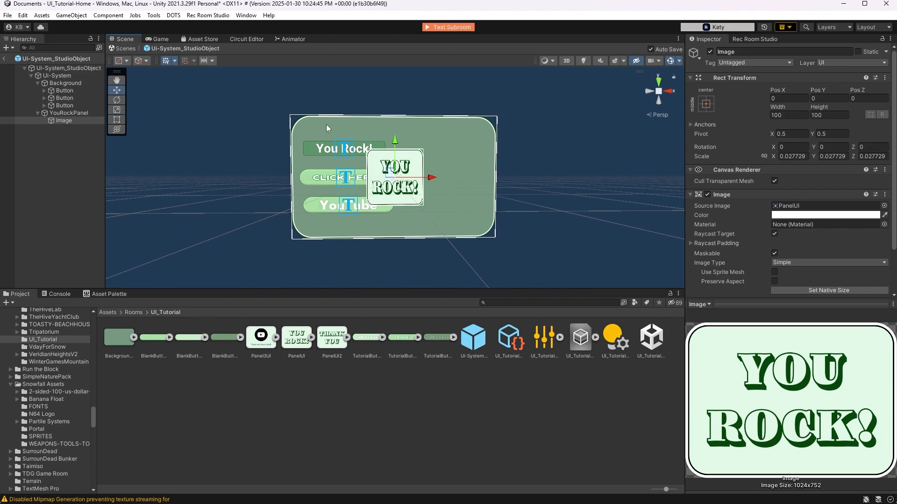
pyautogui.moveTo(434, 179); pyautogui.dragTo(484, 188)
pyautogui.hotkey('ctrl', 's')
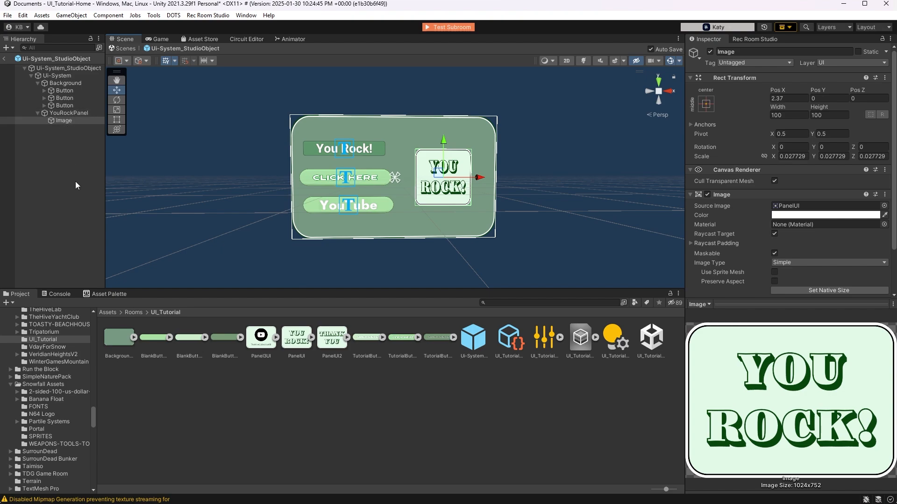
# Duplicate YouRockPanel twice to create two more panels under Ui-System
pyautogui.click(80, 113)
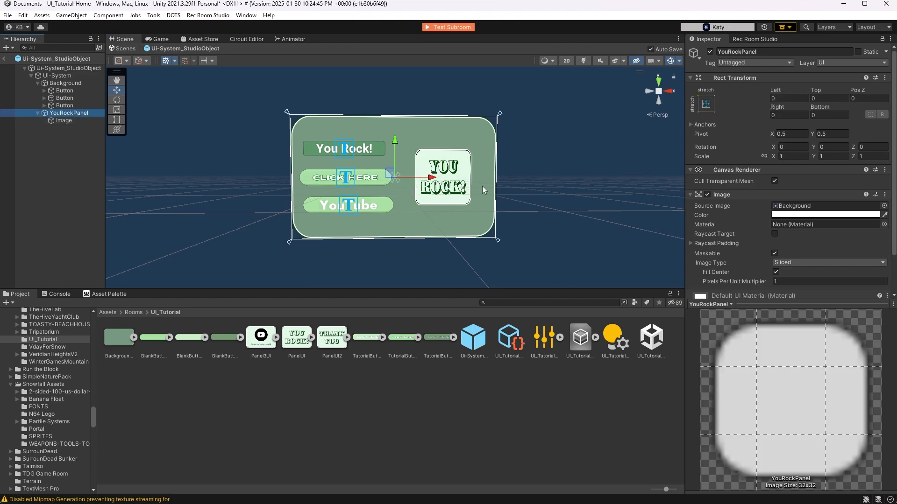
pyautogui.click(70, 112)
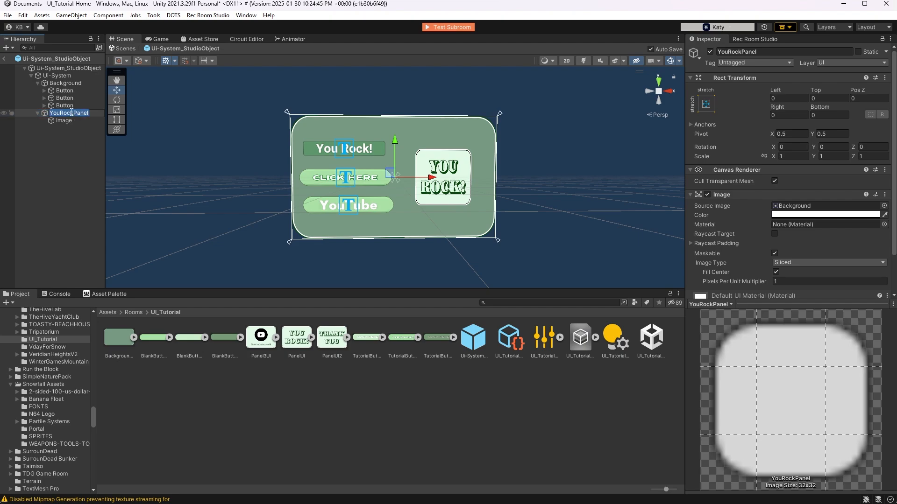
pyautogui.click(68, 151)
pyautogui.click(76, 113)
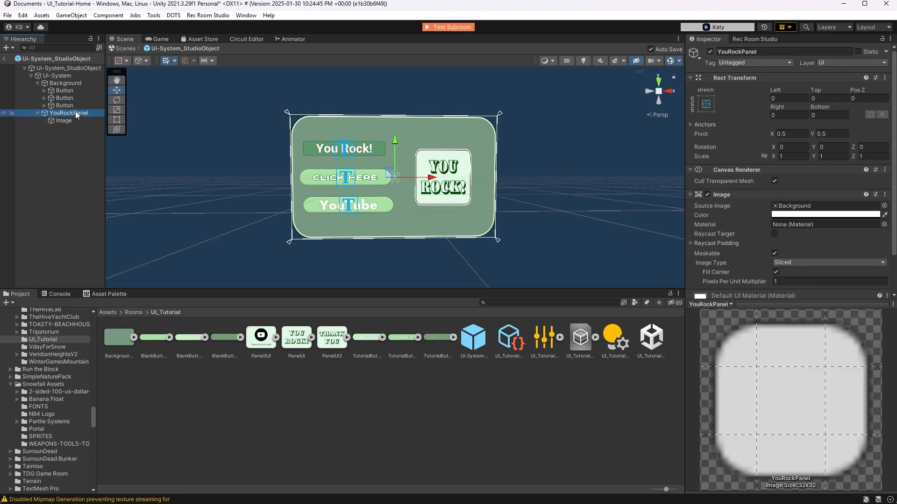
pyautogui.hotkey('ctrl', 'd')
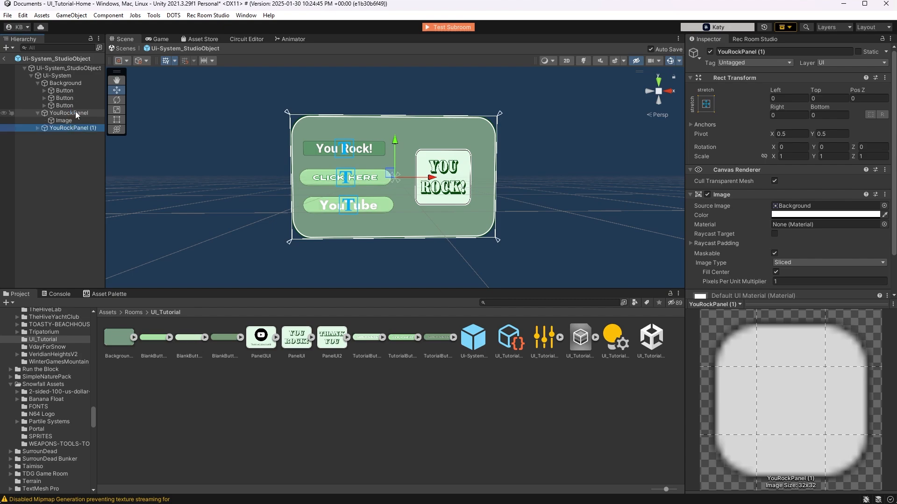
pyautogui.hotkey('ctrl', 'd')
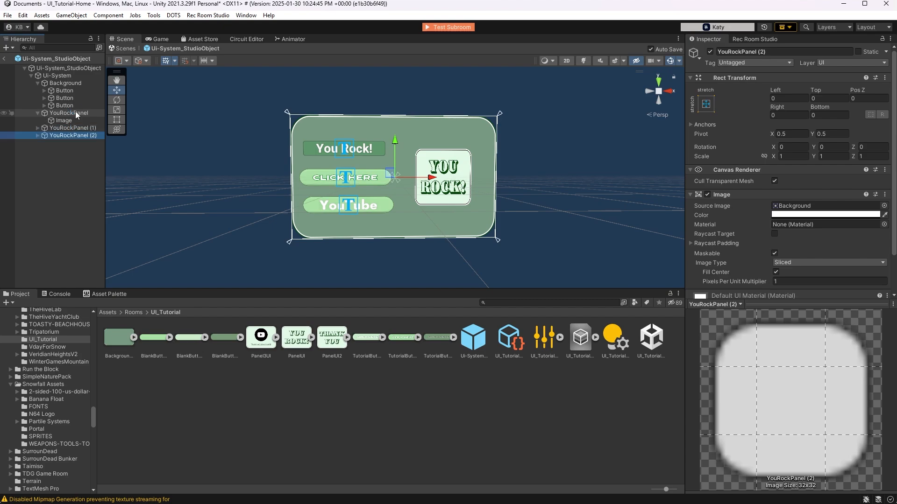
# Rename the first duplicate, YouRockPanel (1), as "Thank You Panel"
pyautogui.click(77, 129)
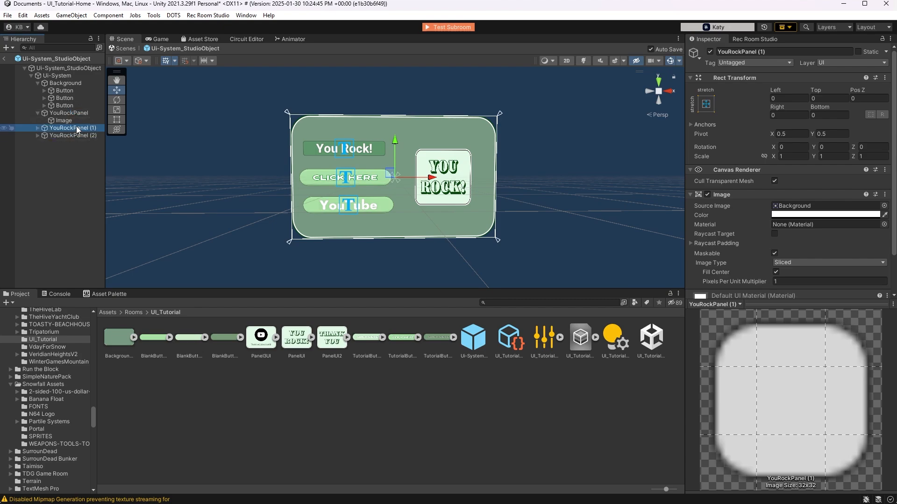
pyautogui.rightClick(78, 130)
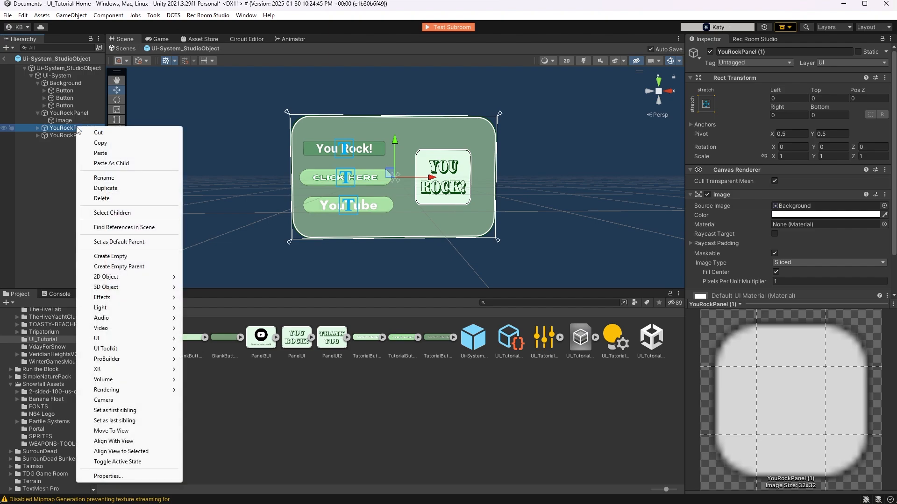
pyautogui.click(120, 178)
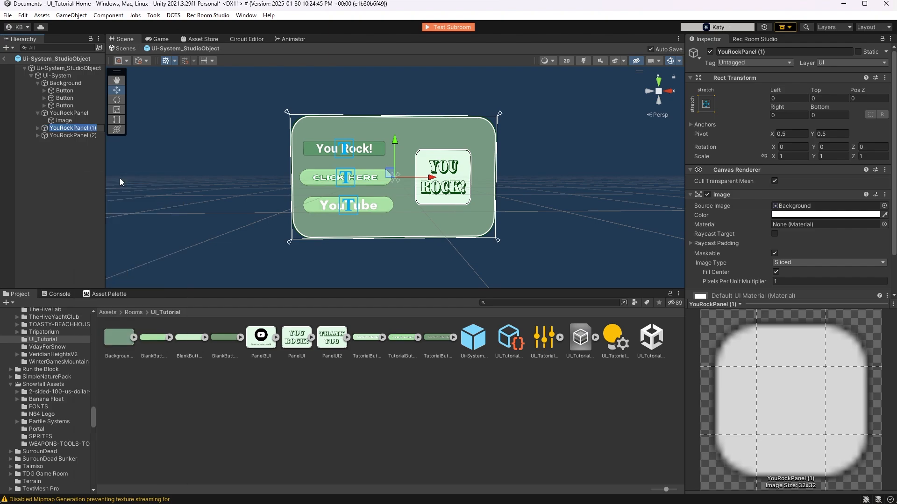
pyautogui.write('Thank You')
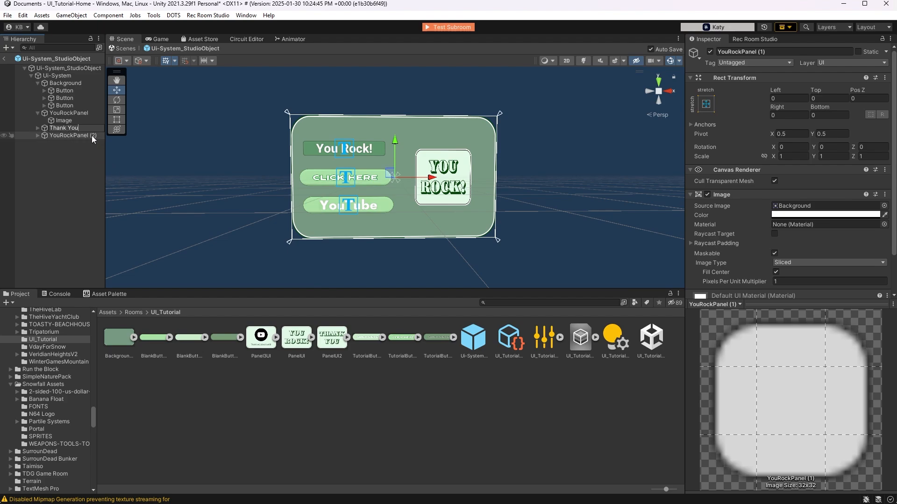
pyautogui.write(' Panel')
# Rename the second duplicate, YouRockPanel (2), as "YouTube Panel"
pyautogui.click(91, 136)
pyautogui.rightClick(91, 136)
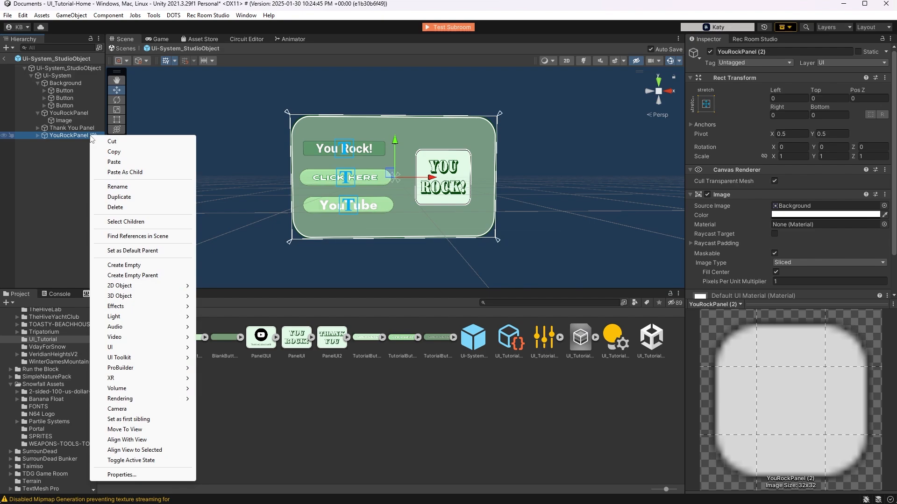
pyautogui.click(119, 186)
pyautogui.write('You')
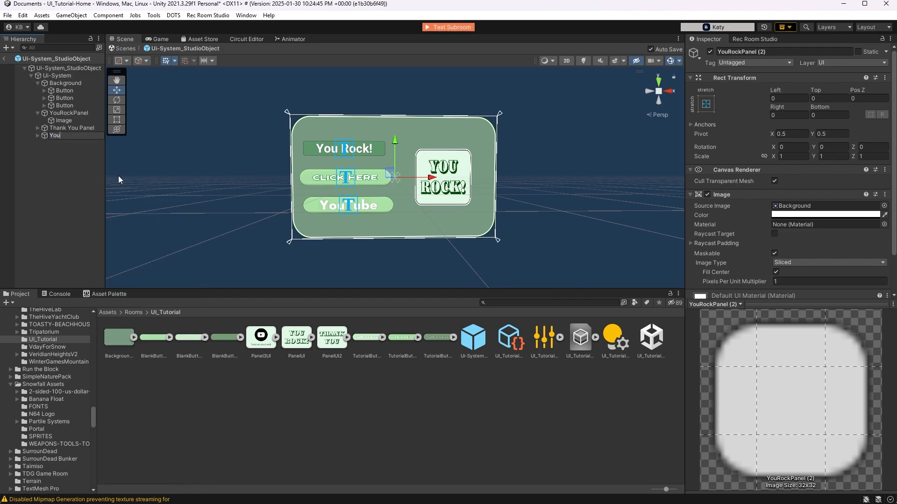
pyautogui.write('Tube Panel')
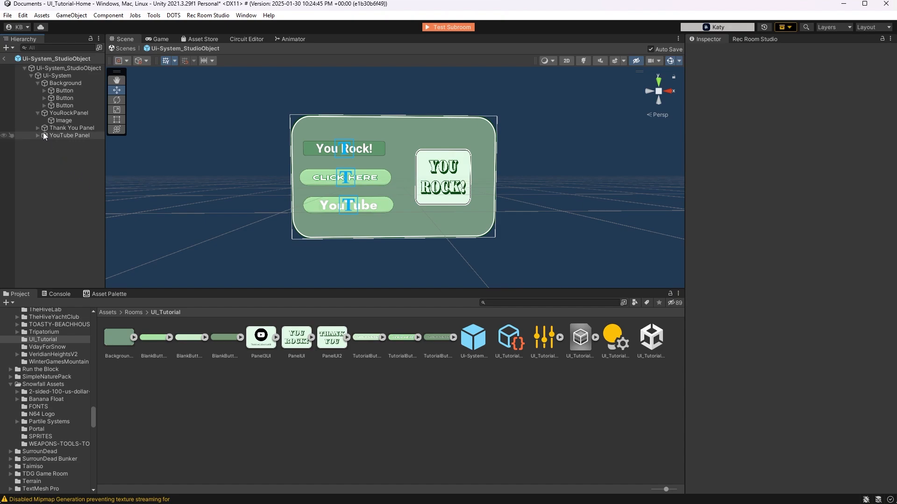
# Assign PanelUI2 as the source image of the Image inside Thank You Panel
pyautogui.click(37, 127)
pyautogui.click(38, 143)
pyautogui.click(60, 135)
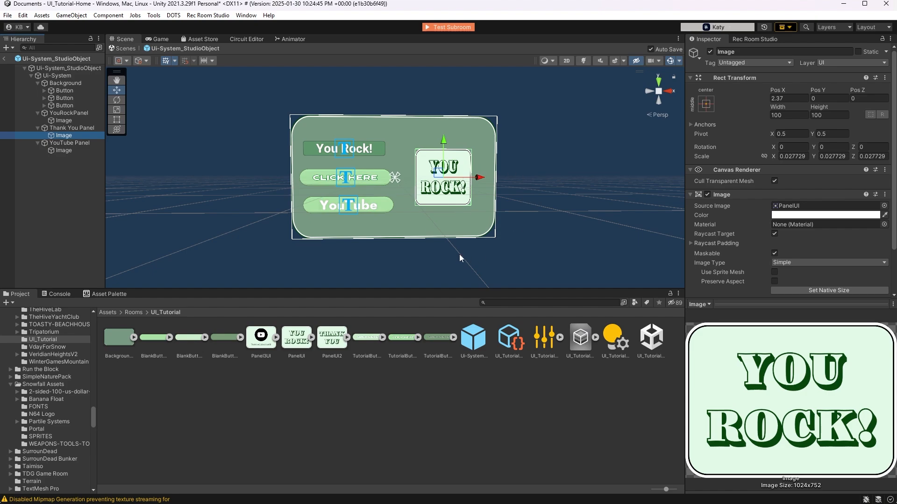
pyautogui.moveTo(332, 337); pyautogui.dragTo(793, 211)
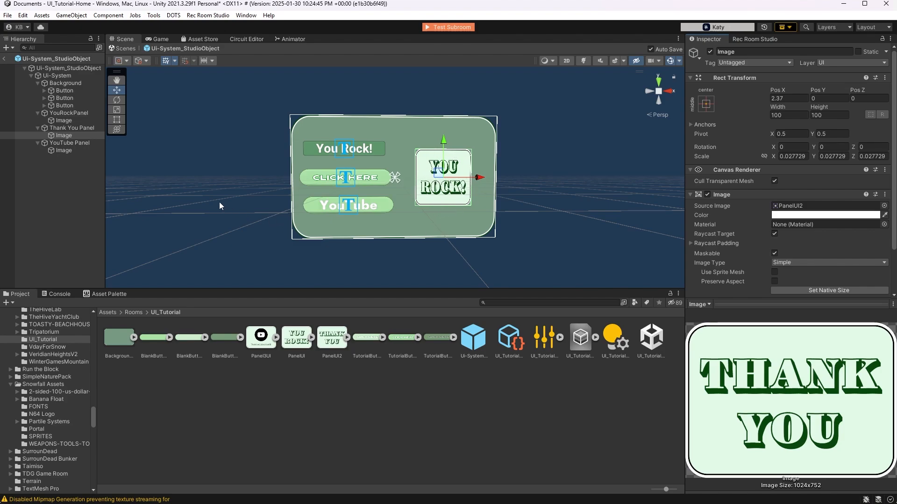
# Assign Panel3UI as the source image of the Image inside YouTube Panel and collapse the three panels in the hierarchy
pyautogui.click(65, 150)
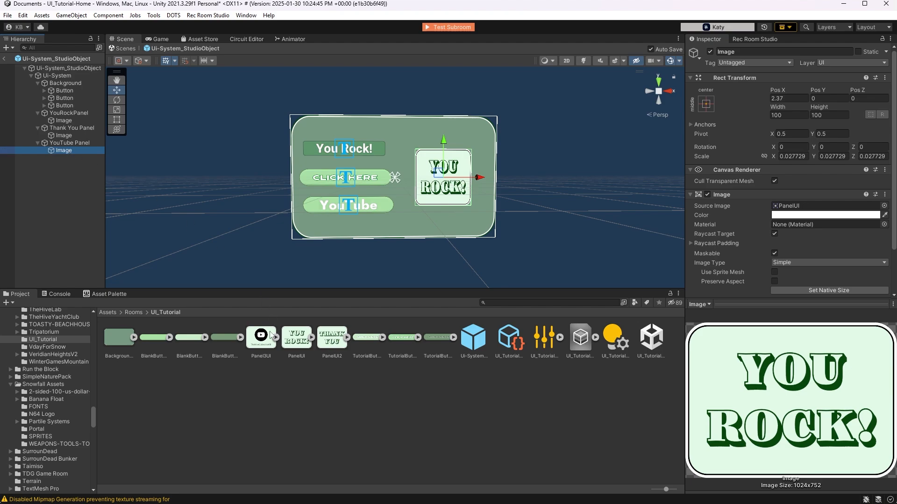
pyautogui.moveTo(263, 336); pyautogui.dragTo(783, 211)
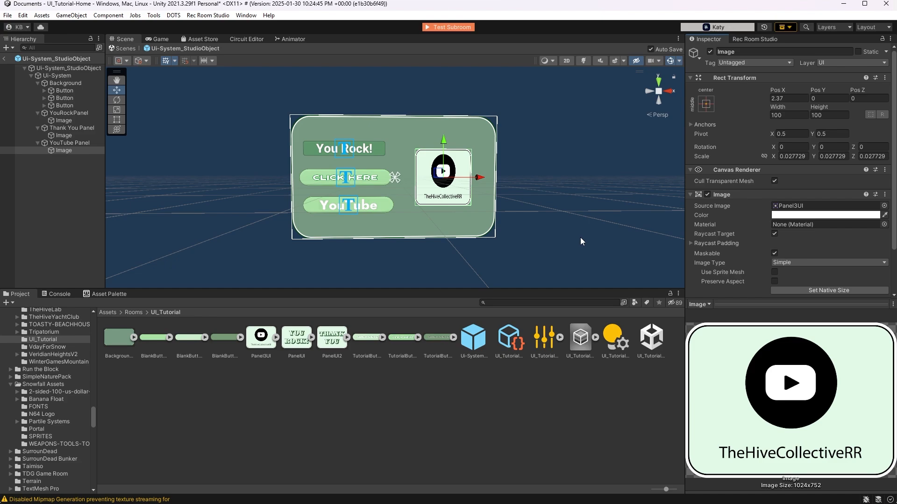
pyautogui.click(38, 143)
pyautogui.click(38, 129)
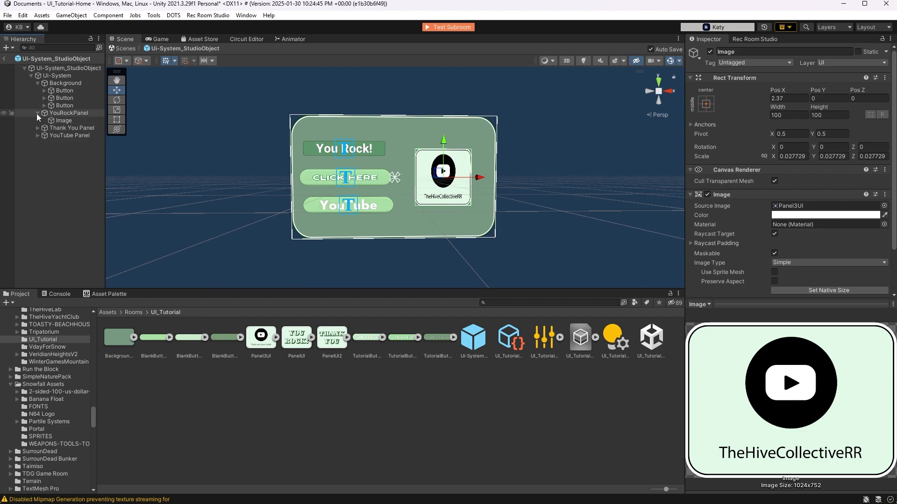
pyautogui.click(37, 113)
# Deactivate YouTube Panel and Thank You Panel, leaving only YouRockPanel active
pyautogui.click(69, 113)
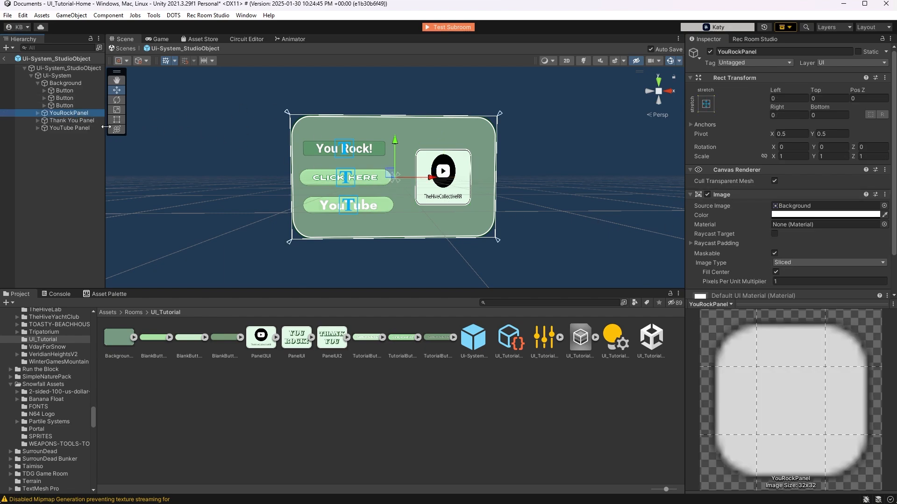
pyautogui.click(65, 120)
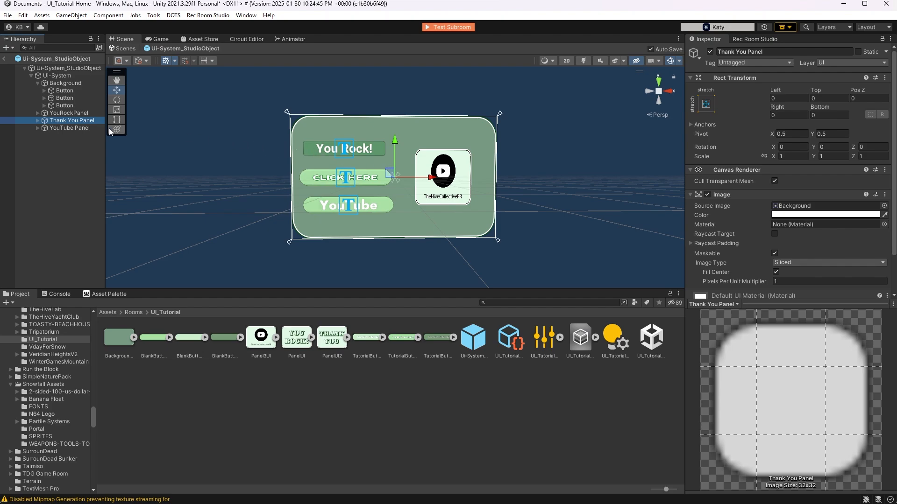
pyautogui.click(93, 128)
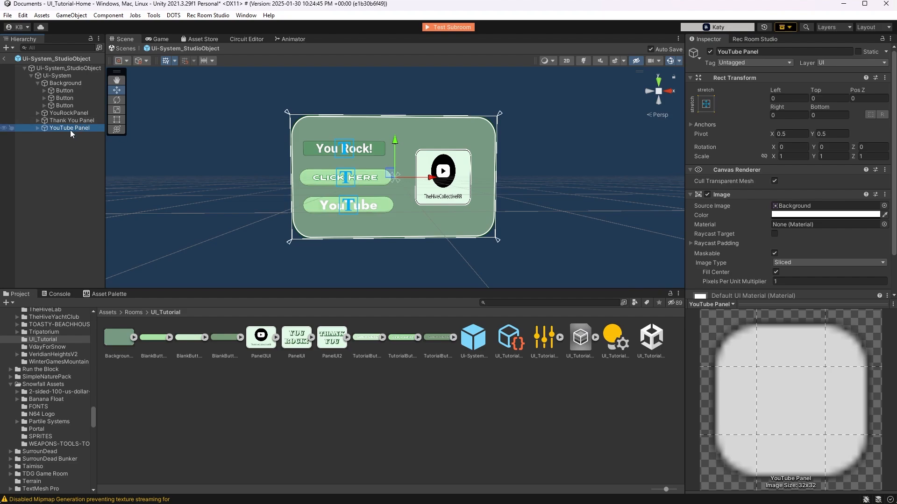
pyautogui.click(709, 52)
pyautogui.click(88, 121)
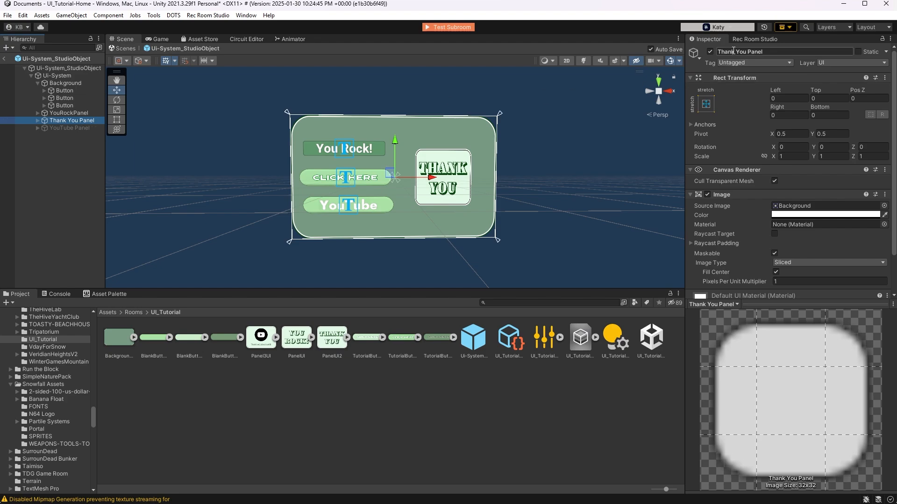
pyautogui.click(709, 52)
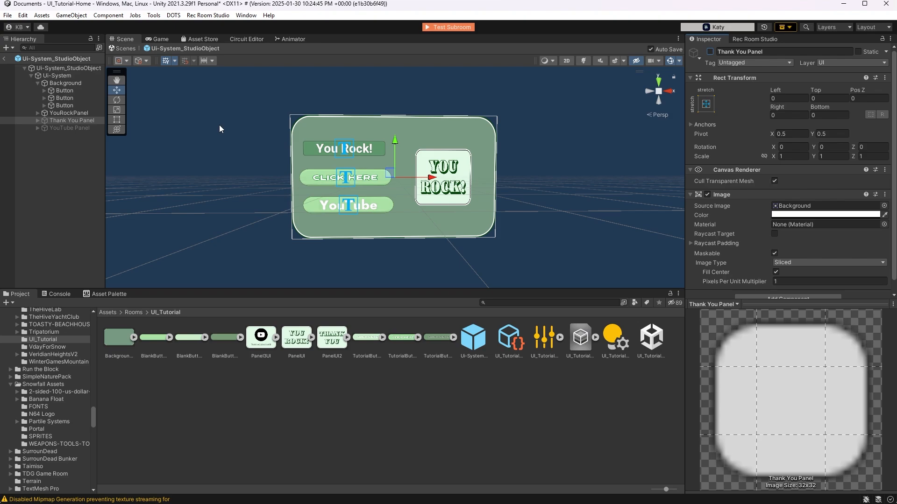
# Add three On Click events to the "You Rock!" button and assign YouRockPanel, Thank You Panel and YouTube Panel as their objects
pyautogui.click(69, 90)
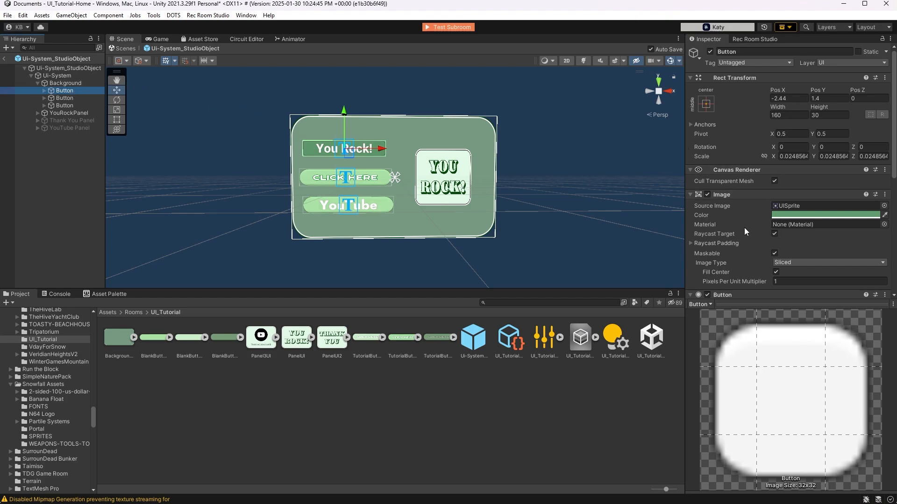
pyautogui.scroll(-8, 800, 276)
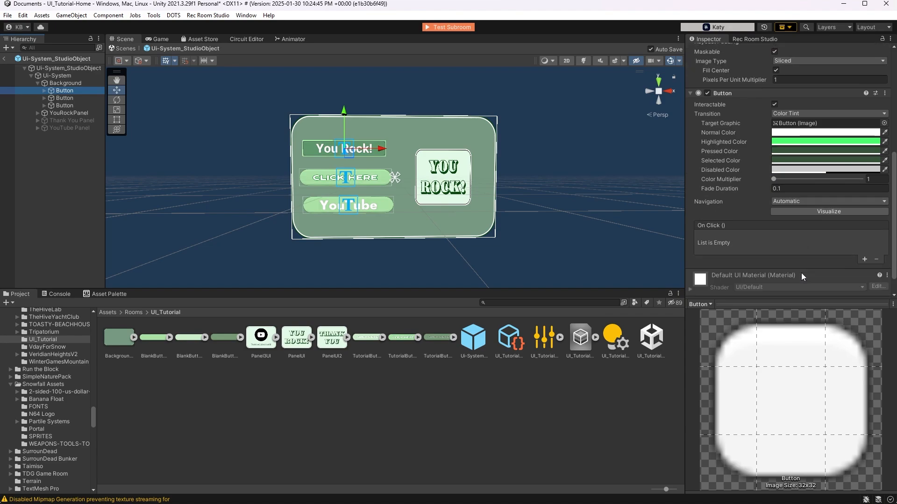
pyautogui.scroll(-2, 801, 272)
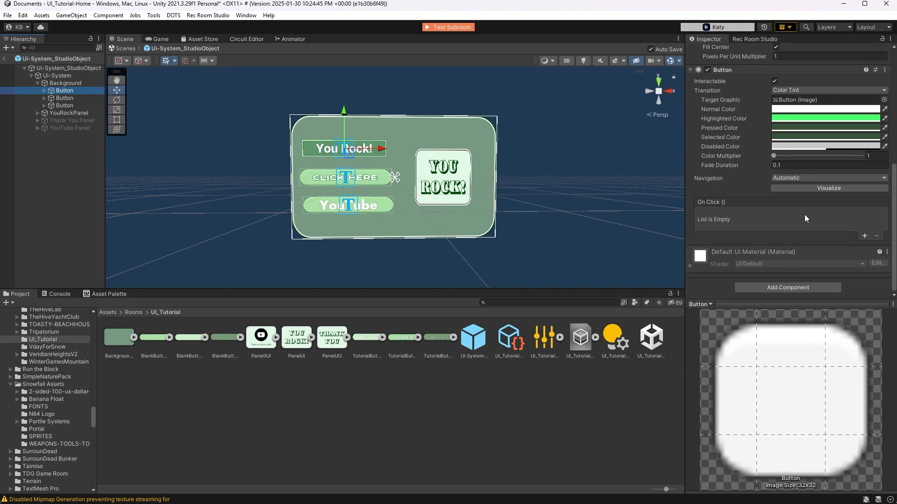
pyautogui.click(865, 235)
pyautogui.click(865, 237)
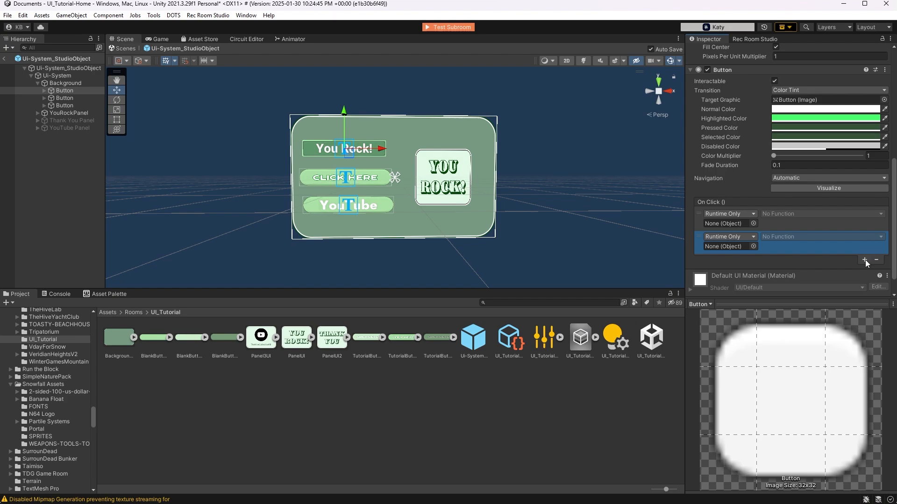
pyautogui.click(864, 259)
pyautogui.moveTo(74, 114); pyautogui.dragTo(723, 228)
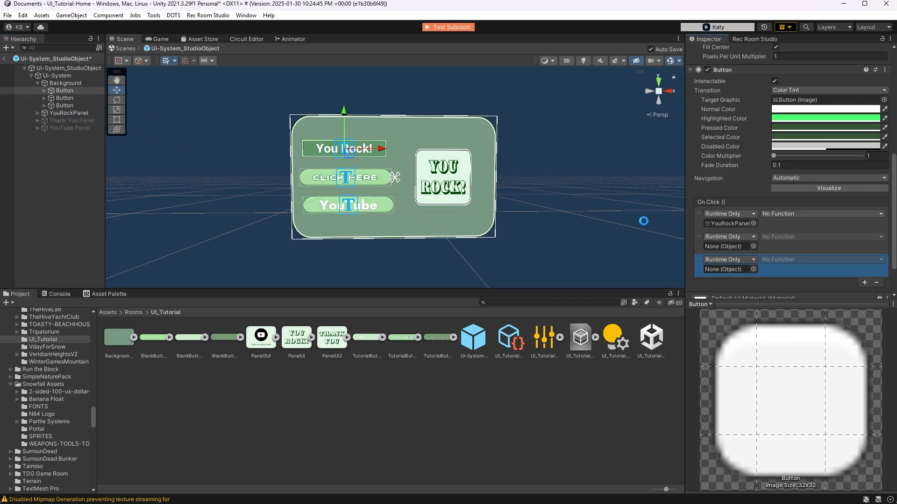
pyautogui.moveTo(61, 120); pyautogui.dragTo(726, 248)
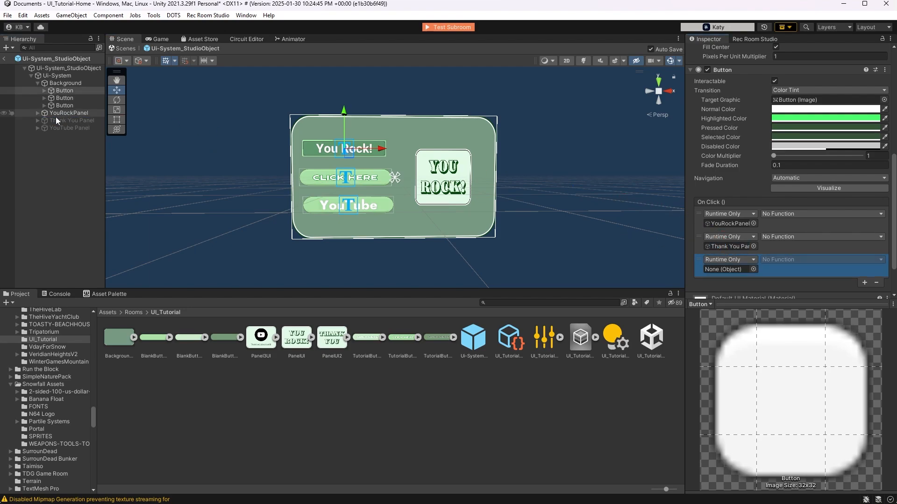
pyautogui.moveTo(57, 127); pyautogui.dragTo(732, 271)
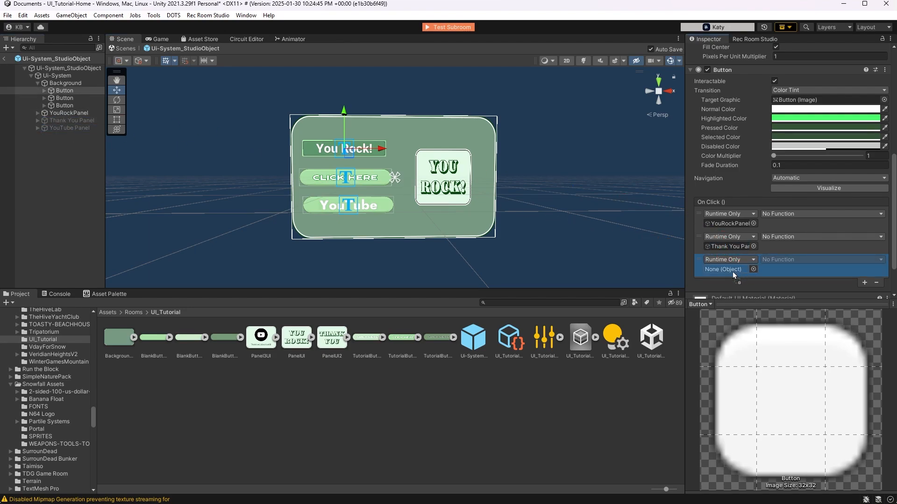
# Set all three On Click events of the "You Rock!" button to GameObject.SetActive, with only YouRockPanel's value enabled
pyautogui.click(806, 214)
pyautogui.moveTo(794, 239)
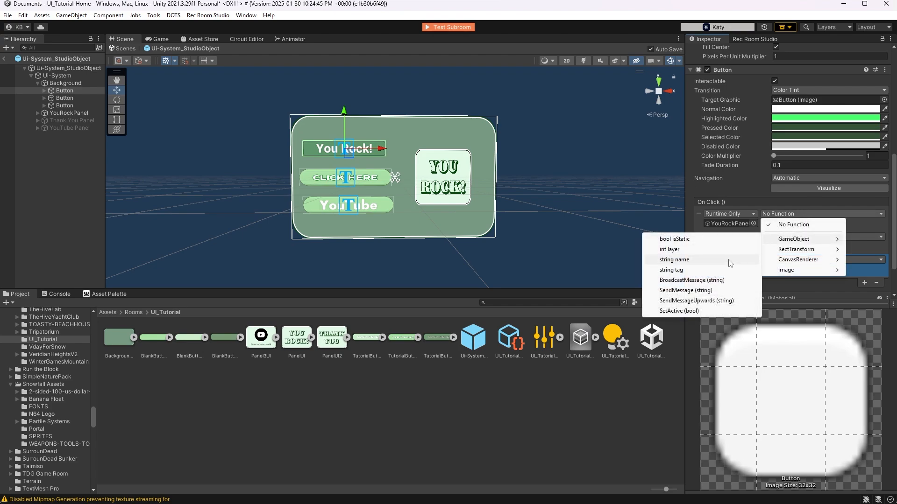
pyautogui.click(679, 310)
pyautogui.click(792, 238)
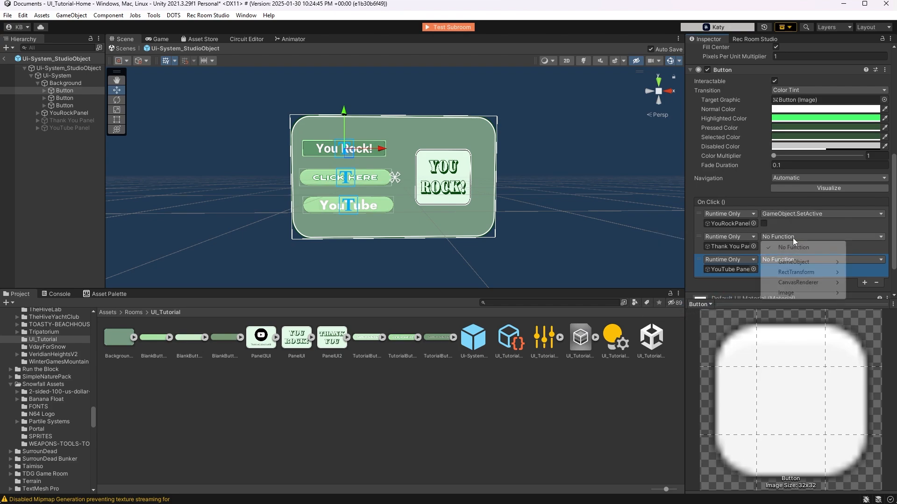
pyautogui.moveTo(790, 263)
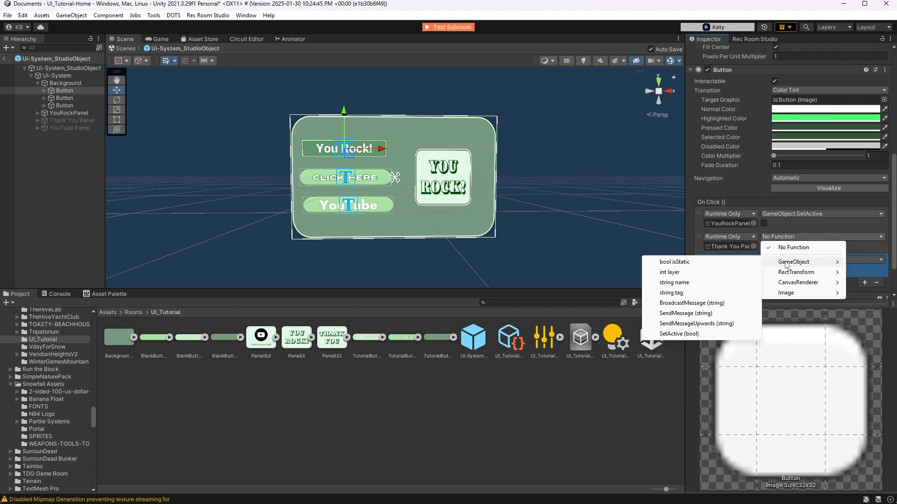
pyautogui.click(686, 334)
pyautogui.click(788, 260)
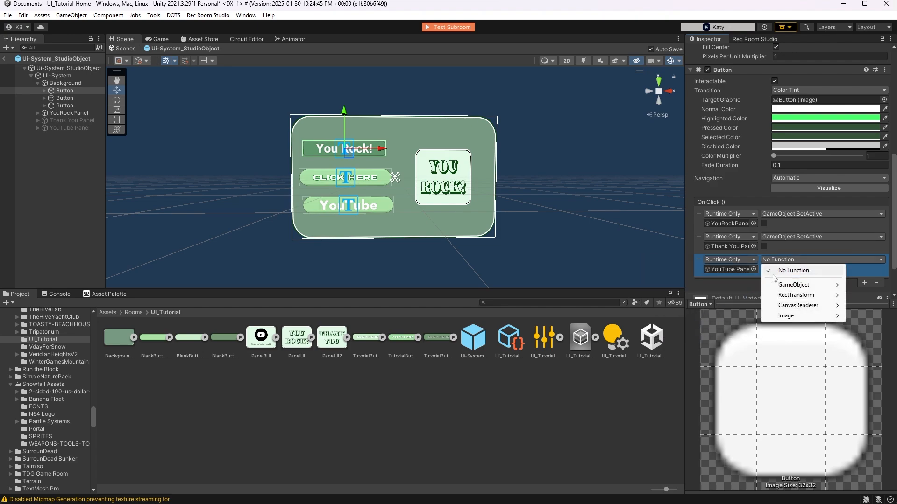
pyautogui.moveTo(793, 285)
pyautogui.click(691, 357)
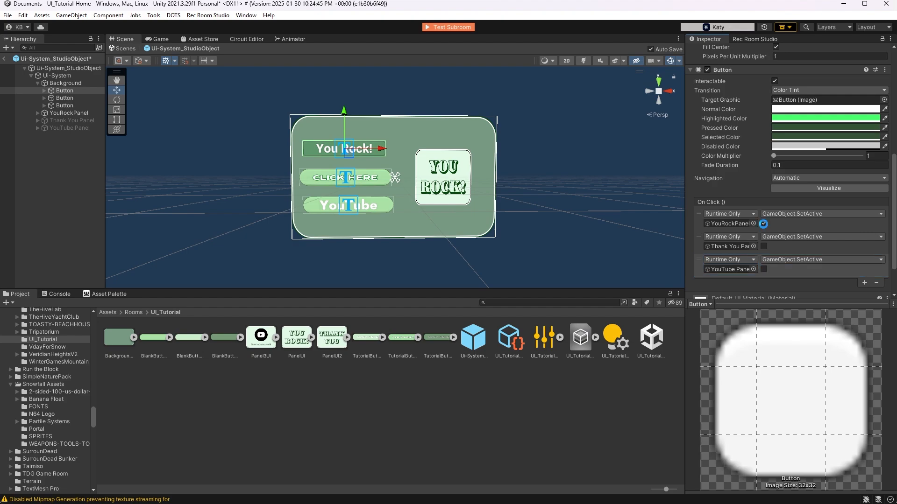
pyautogui.click(764, 223)
pyautogui.click(763, 223)
# Add three On Click events to the "CLICK HERE" button and assign YouRockPanel, Thank You Panel and YouTube Panel as their objects
pyautogui.click(65, 98)
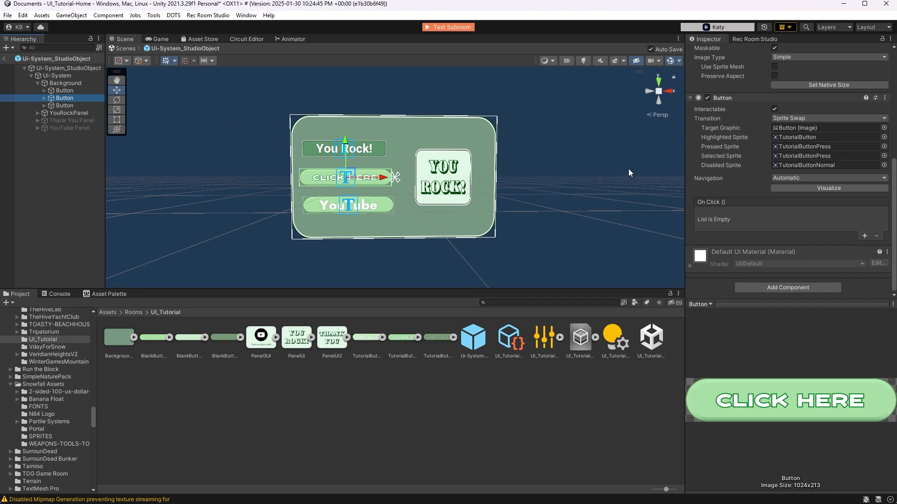
pyautogui.click(864, 236)
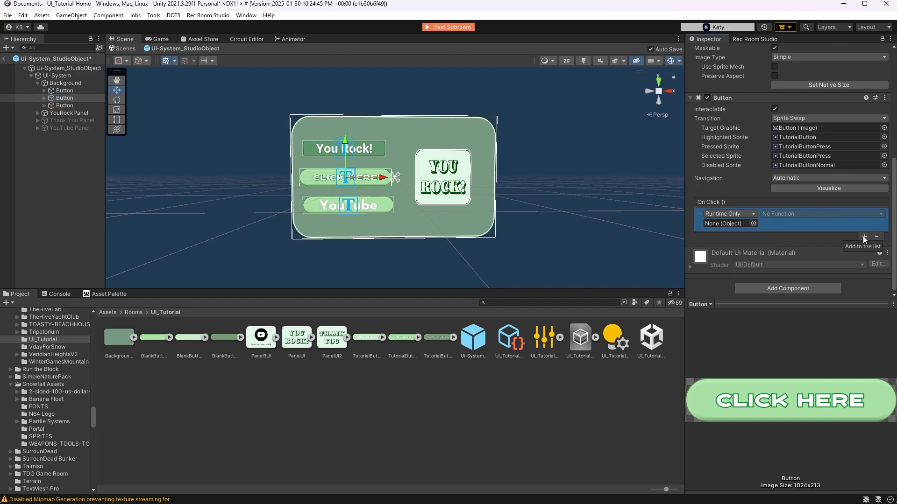
pyautogui.click(865, 237)
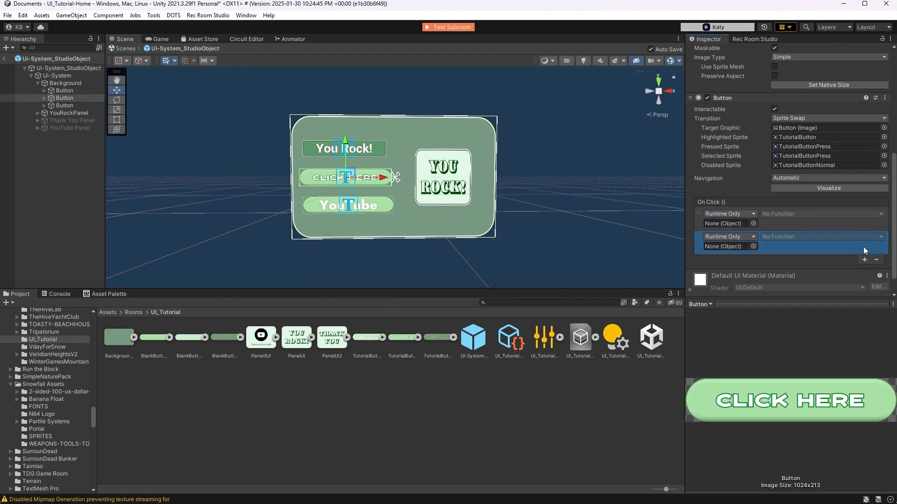
pyautogui.click(863, 260)
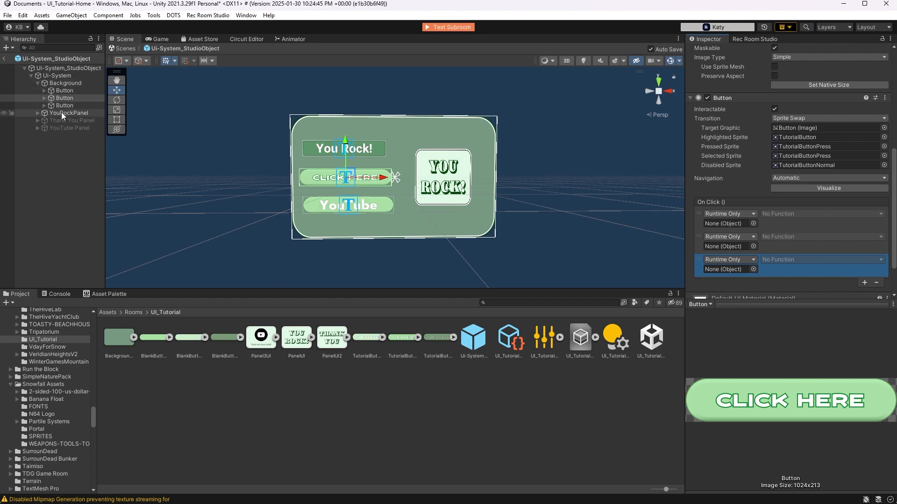
pyautogui.moveTo(69, 112); pyautogui.dragTo(729, 223)
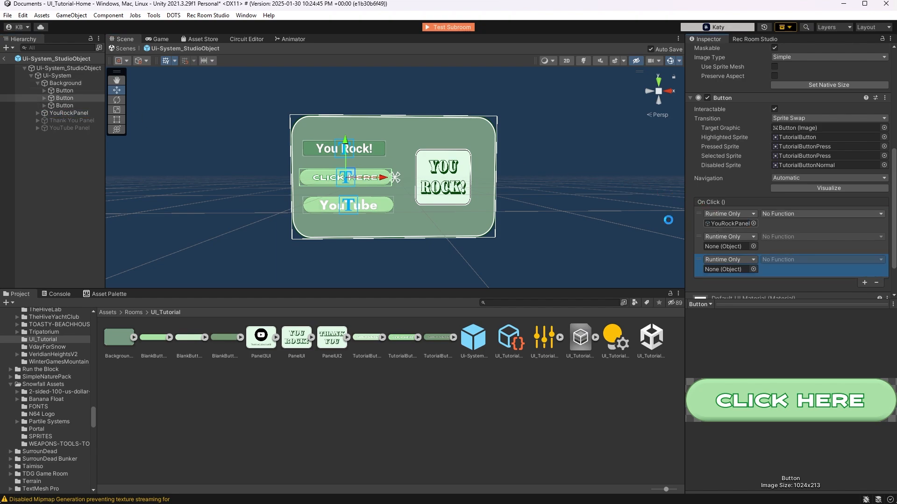
pyautogui.moveTo(60, 117); pyautogui.dragTo(720, 248)
pyautogui.moveTo(61, 128); pyautogui.dragTo(739, 269)
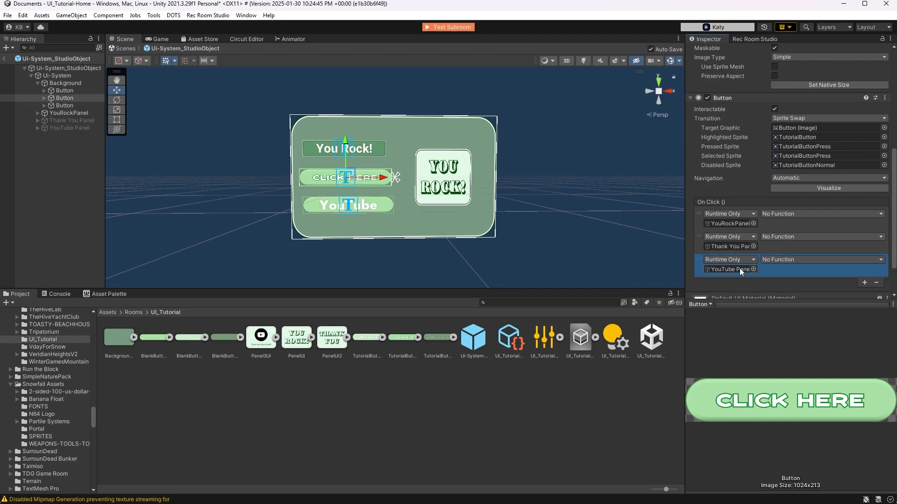
# Set all three On Click events of the "CLICK HERE" button to GameObject.SetActive, with only Thank You Panel's value enabled
pyautogui.click(797, 215)
pyautogui.moveTo(794, 239)
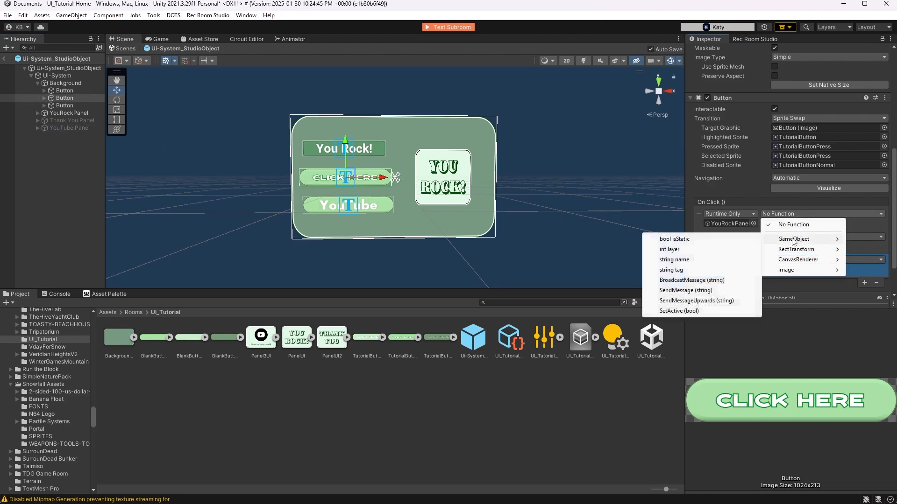
pyautogui.click(698, 309)
pyautogui.click(813, 237)
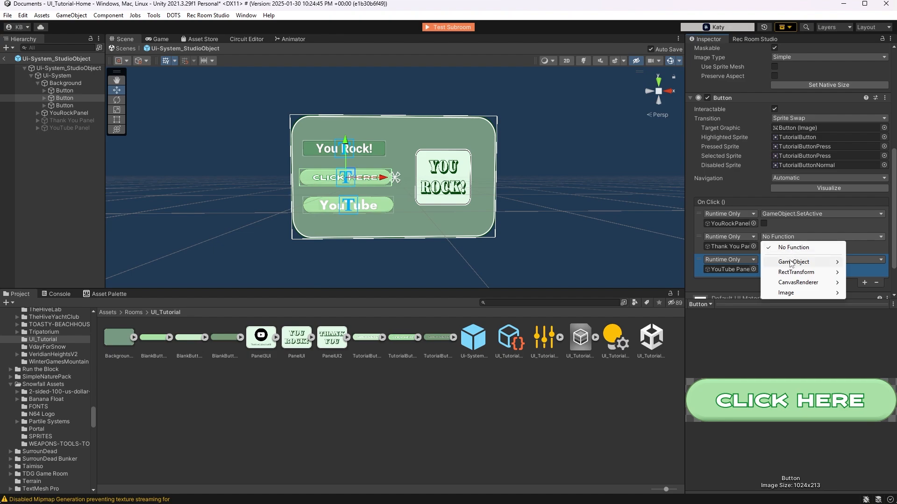
pyautogui.moveTo(790, 264)
pyautogui.click(701, 332)
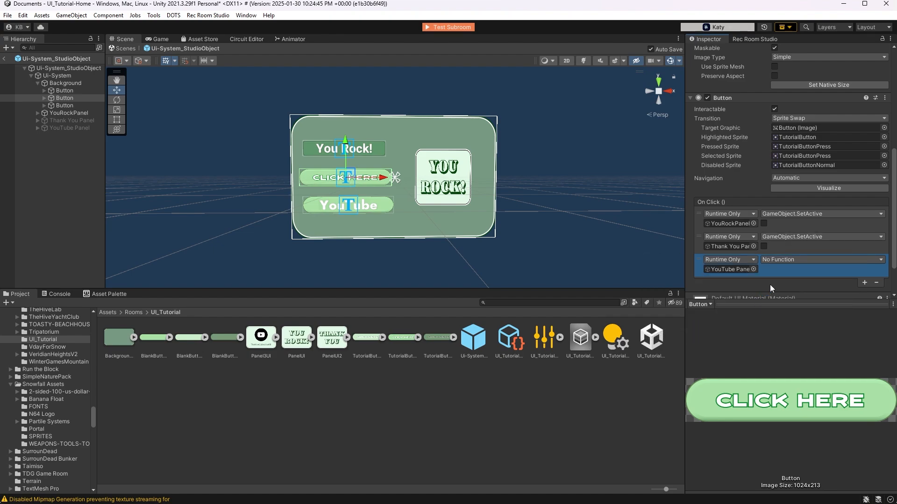
pyautogui.click(793, 260)
pyautogui.moveTo(794, 285)
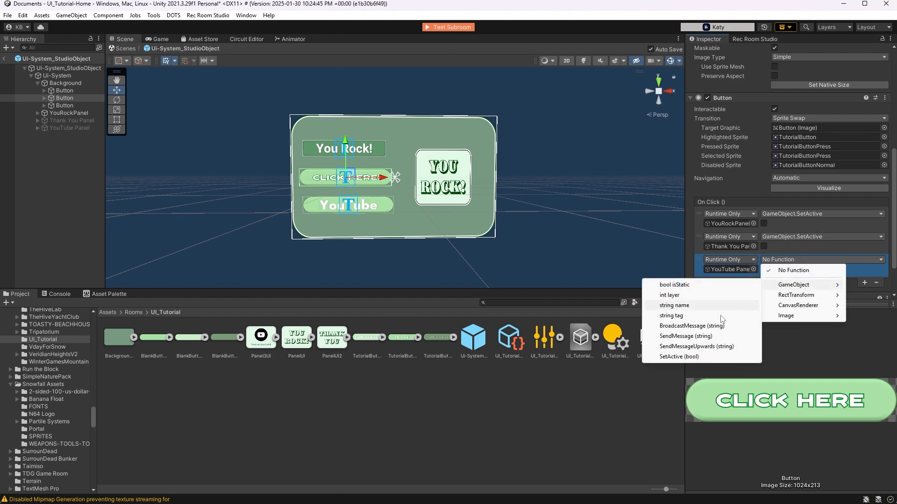
pyautogui.click(692, 357)
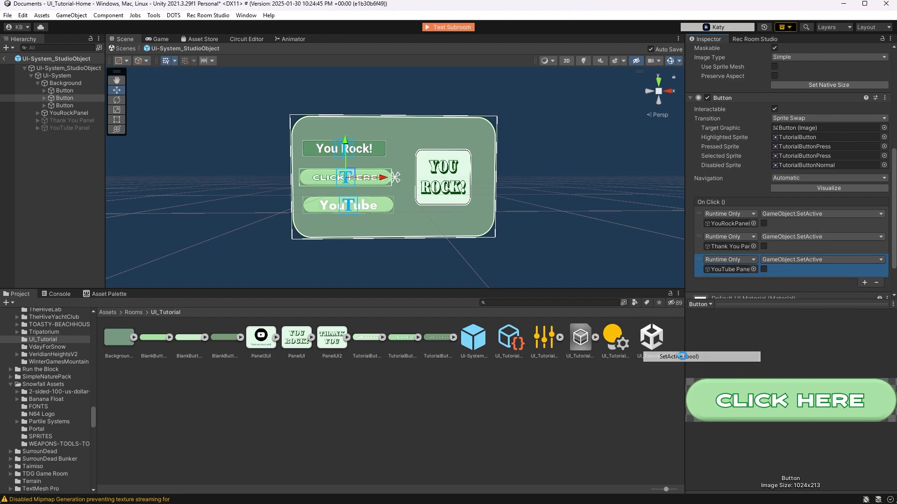
pyautogui.click(764, 247)
pyautogui.click(763, 246)
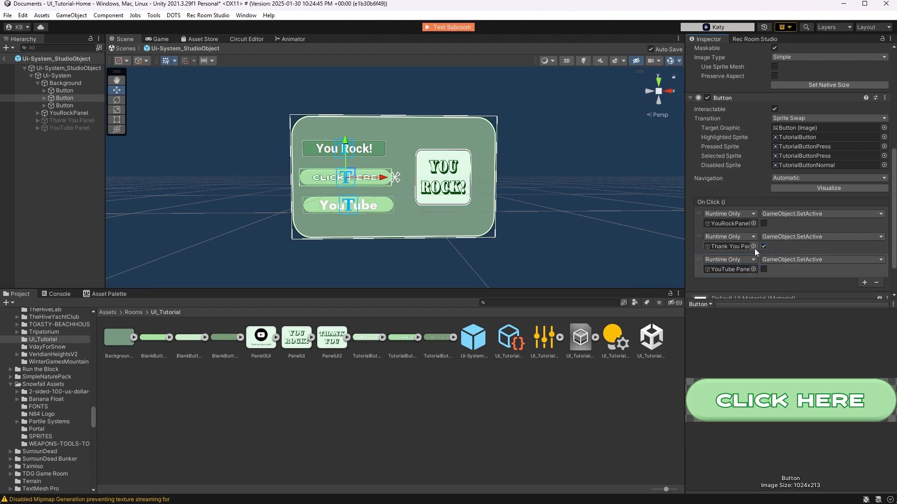
# Add three On Click events to the "YouTube" button and assign YouRockPanel, Thank You Panel and YouTube Panel as their objects
pyautogui.click(77, 106)
pyautogui.click(863, 236)
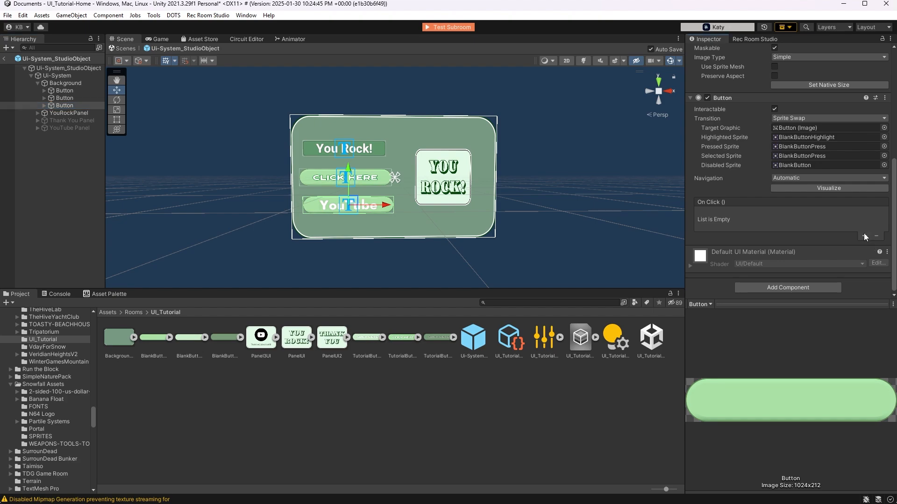
pyautogui.click(864, 236)
pyautogui.click(864, 259)
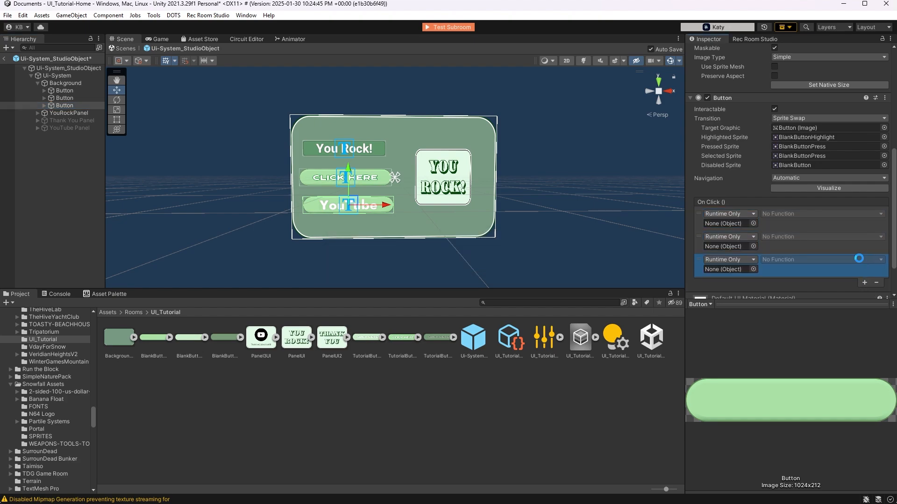
pyautogui.moveTo(60, 113); pyautogui.dragTo(728, 223)
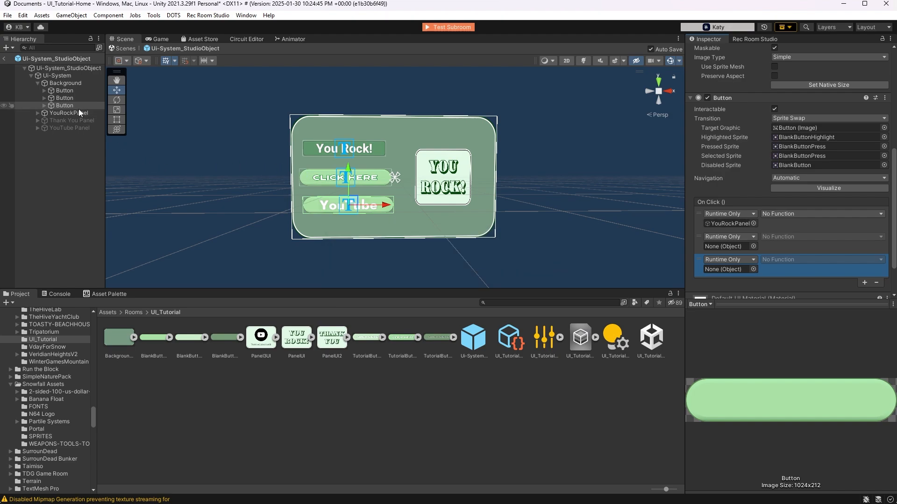
pyautogui.moveTo(63, 122); pyautogui.dragTo(729, 246)
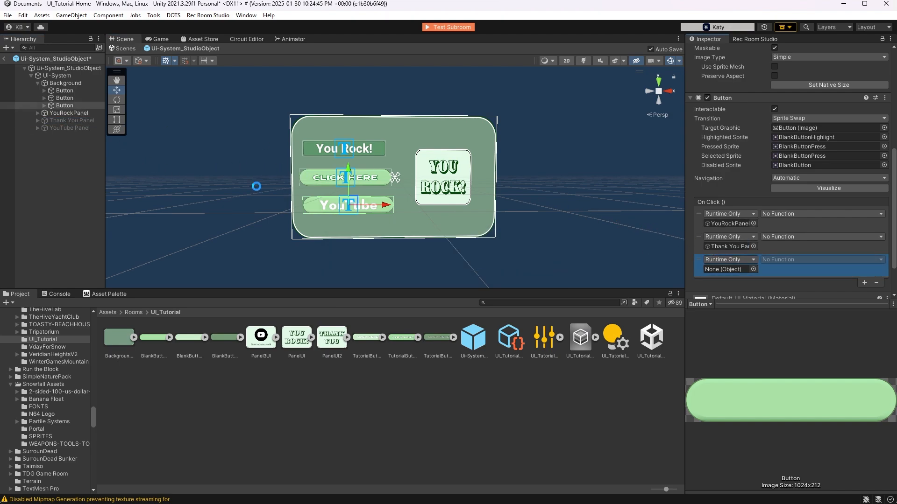
pyautogui.moveTo(67, 128); pyautogui.dragTo(728, 270)
# Set all three On Click events of the "YouTube" button to GameObject.SetActive, with only YouTube Panel's value enabled
pyautogui.click(779, 214)
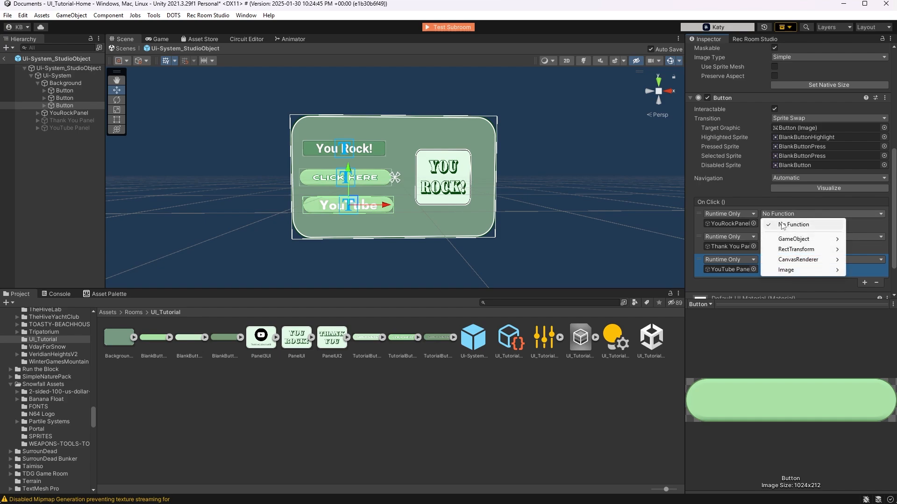
pyautogui.moveTo(787, 244)
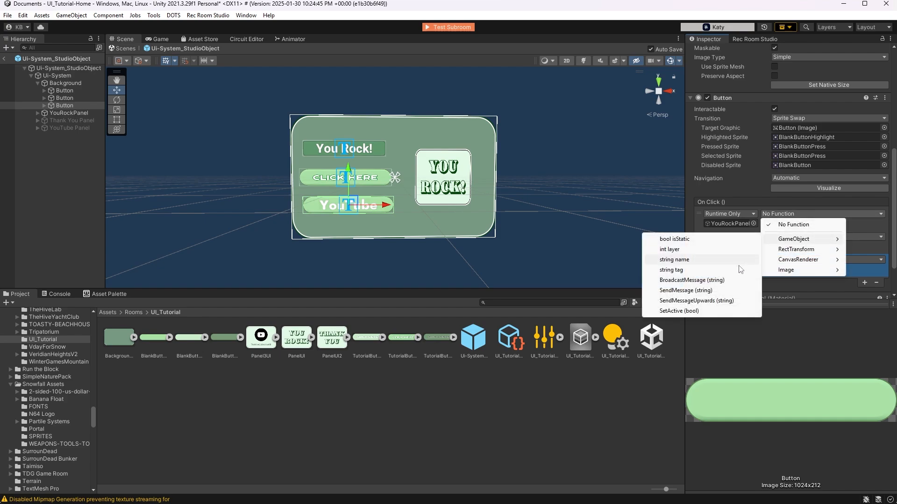
pyautogui.click(679, 310)
pyautogui.click(804, 236)
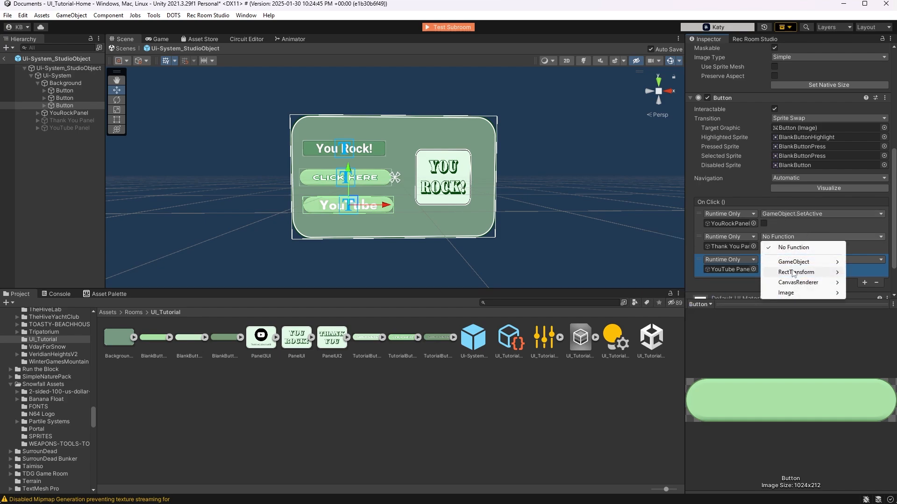
pyautogui.moveTo(794, 262)
pyautogui.click(679, 333)
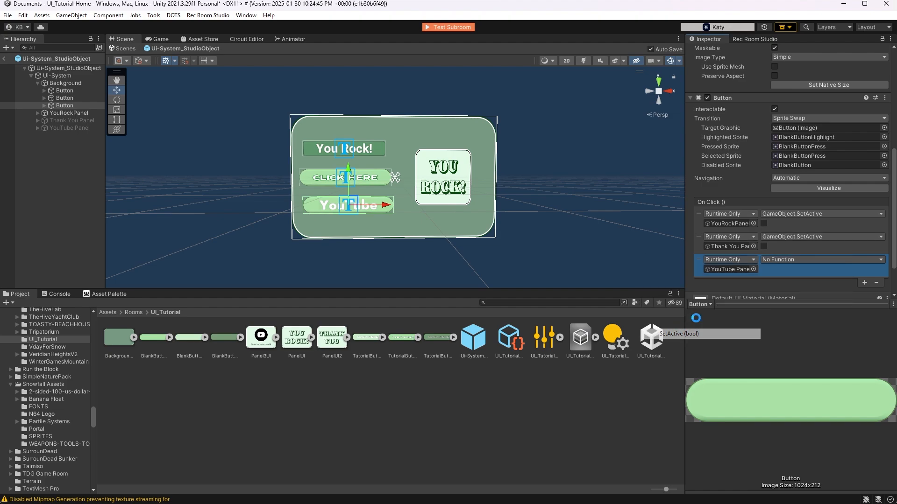
pyautogui.click(787, 260)
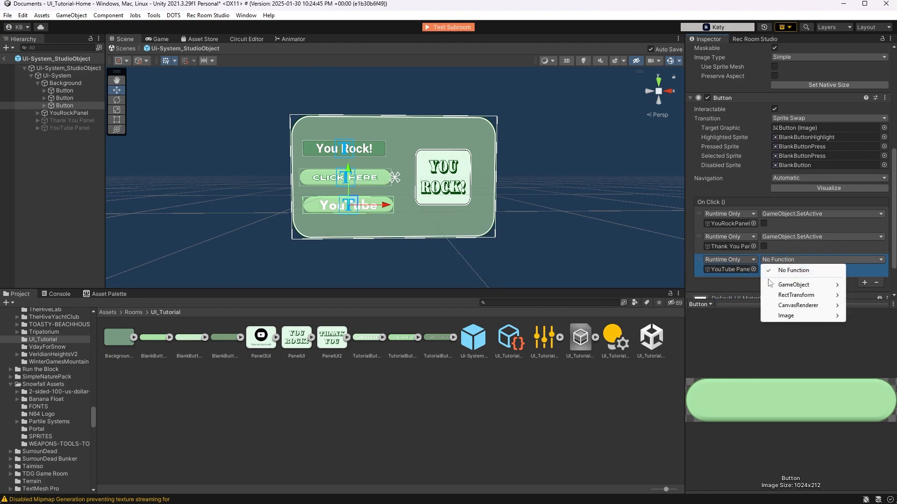
pyautogui.moveTo(787, 287)
pyautogui.click(689, 357)
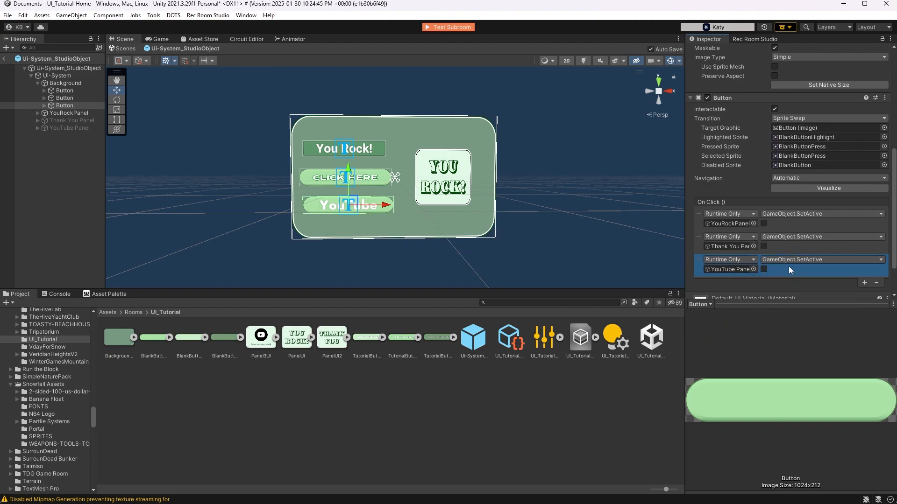
pyautogui.click(763, 270)
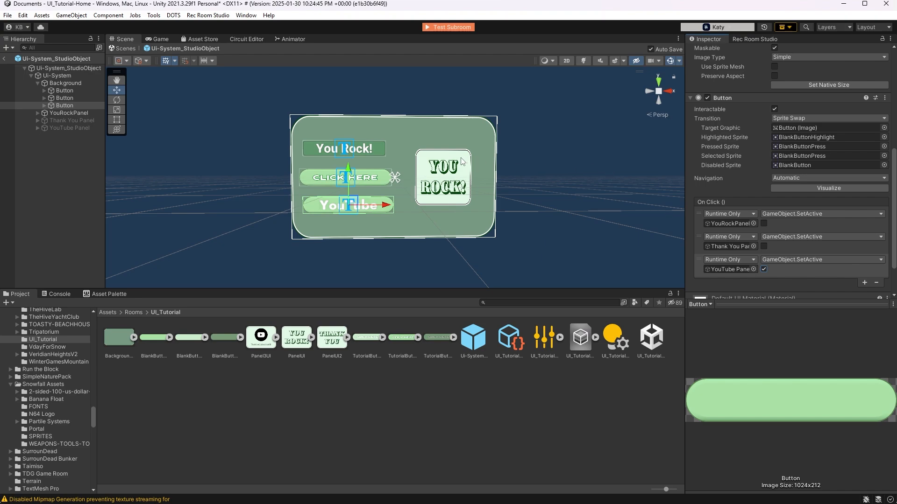
# Add the Canvas Interaction (Rec Room Studio) component to Ui-System and enable Is Interactable
pyautogui.click(60, 76)
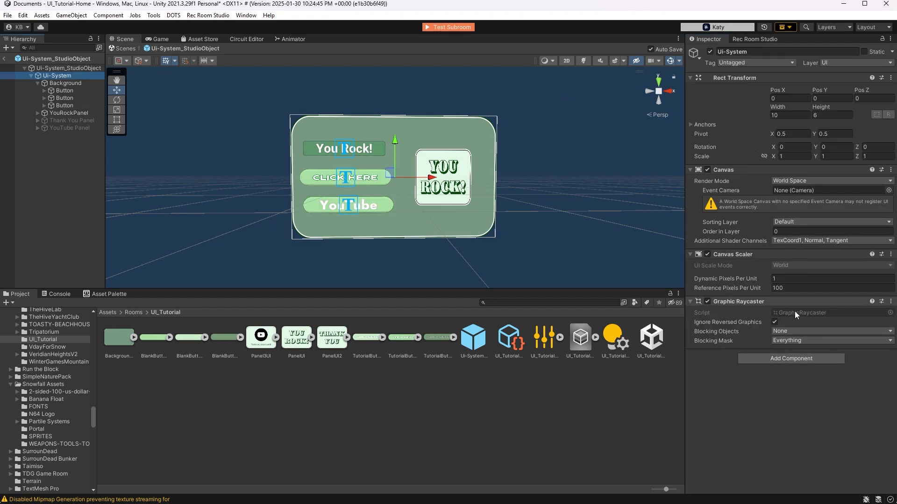
pyautogui.click(778, 358)
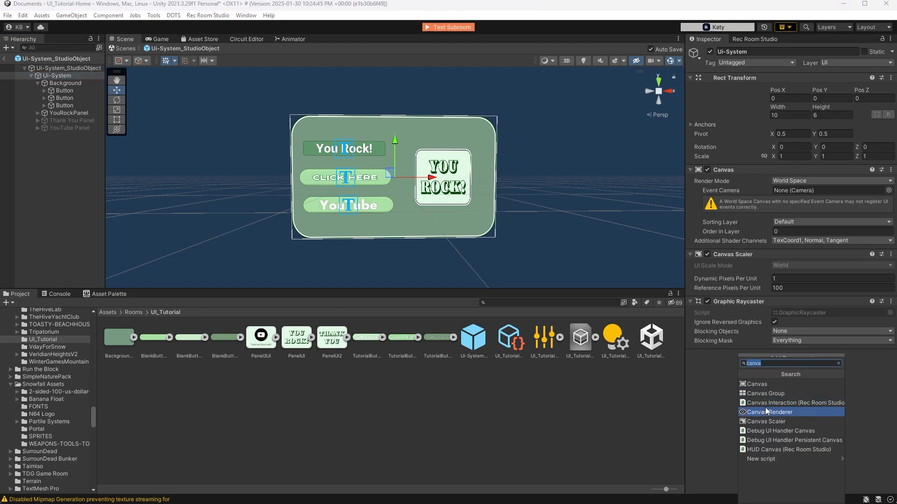
pyautogui.click(793, 402)
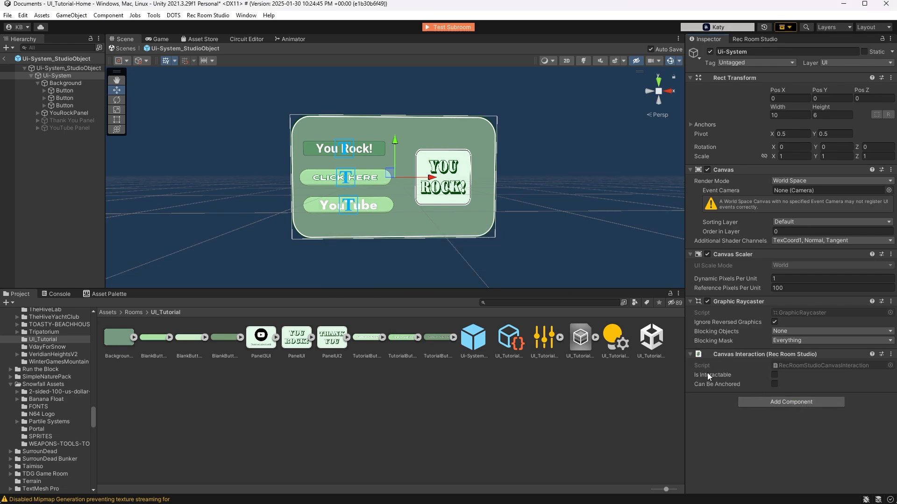
pyautogui.click(773, 374)
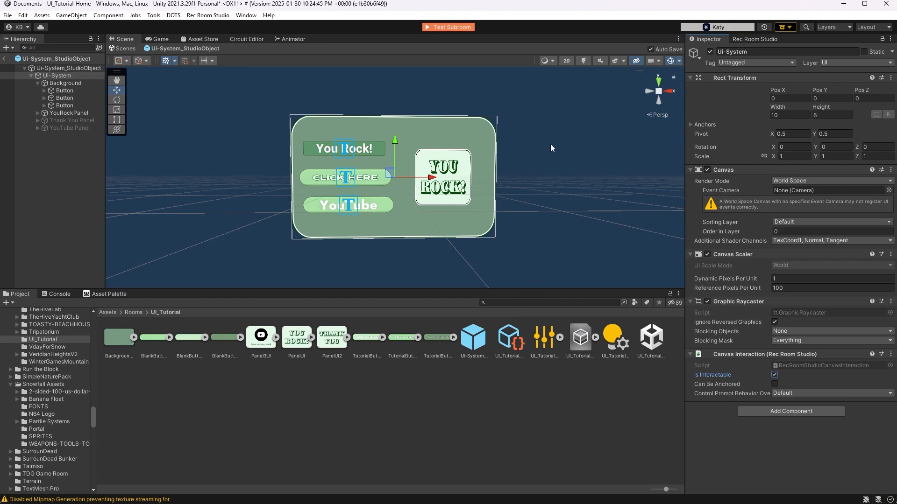
# Return to the room scene, scale the Ui-System studio object to about 0.66 and lower it to about Y 2.58
pyautogui.click(7, 59)
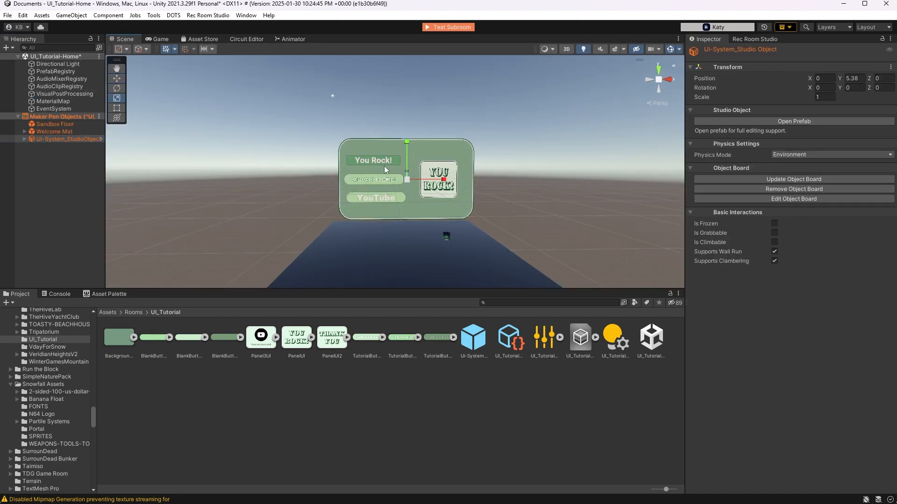
pyautogui.moveTo(404, 178); pyautogui.dragTo(396, 188)
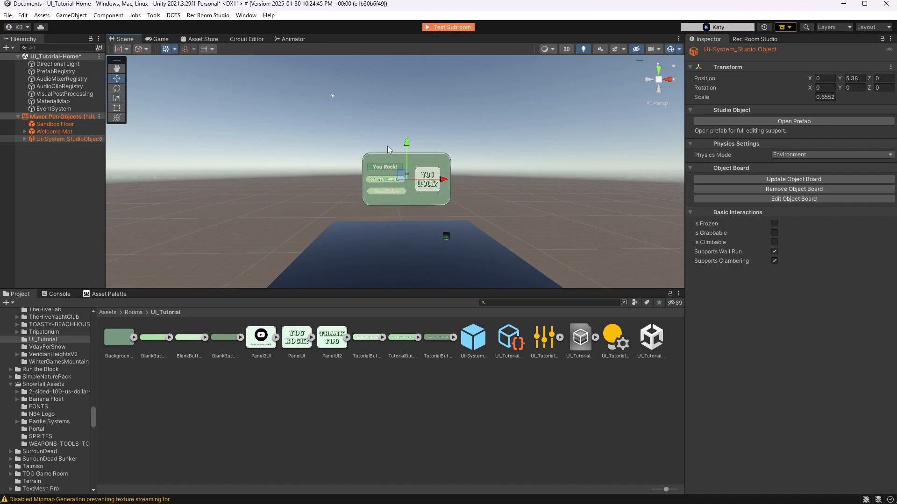
pyautogui.moveTo(407, 146); pyautogui.dragTo(405, 184)
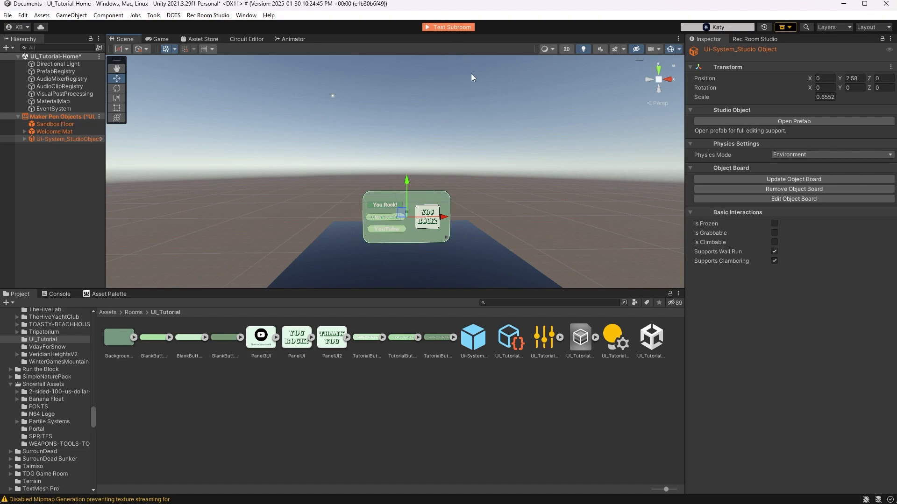
pyautogui.click(464, 94)
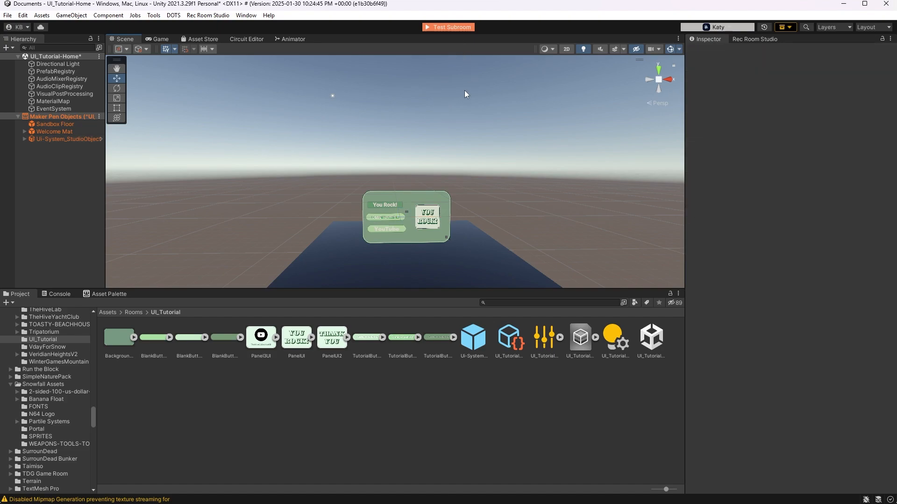
# Run Test Subroom and, in Rec Room, try the "You Rock!", "CLICK HERE" and "YouTube" buttons to check the panel switching
pyautogui.click(450, 27)
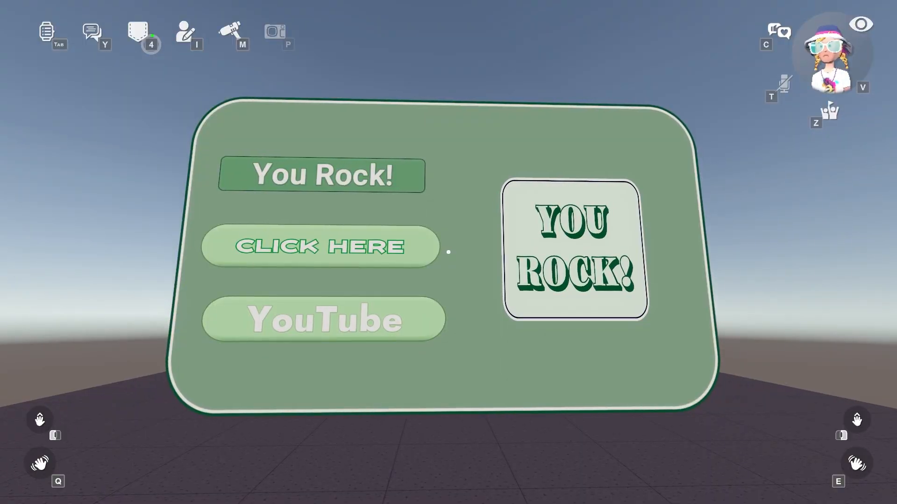
pyautogui.rightClick(448, 253)
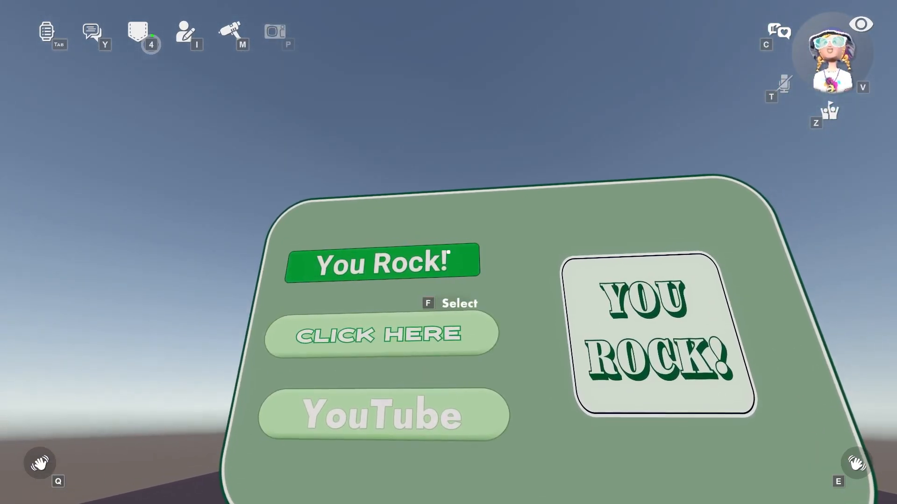
pyautogui.press('f')
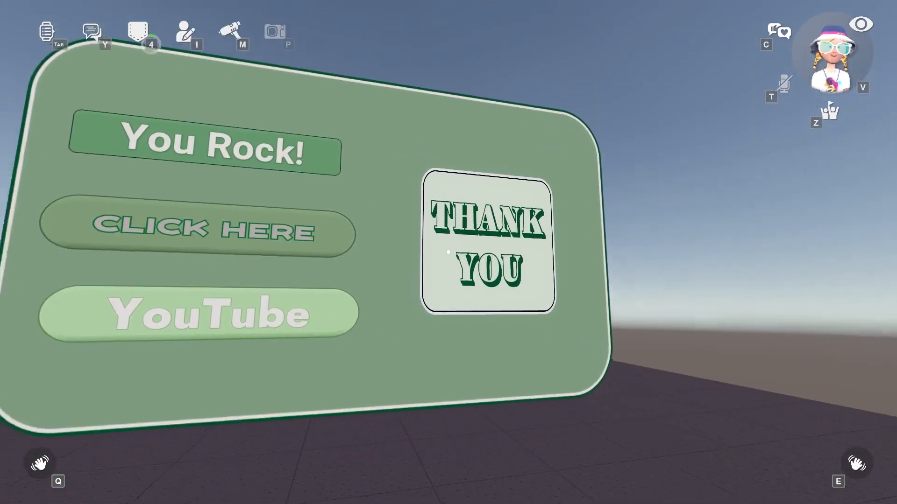
pyautogui.press('f')
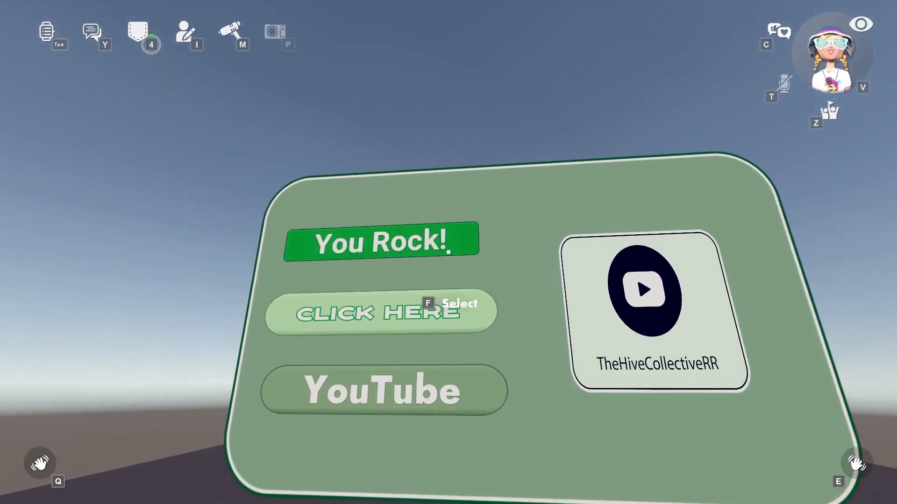
pyautogui.press('f')
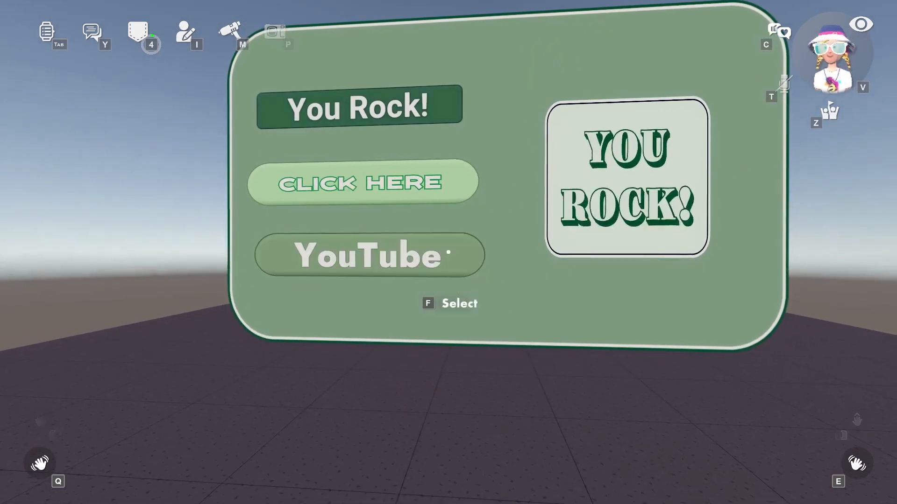
pyautogui.click(448, 252)
pyautogui.click(449, 252)
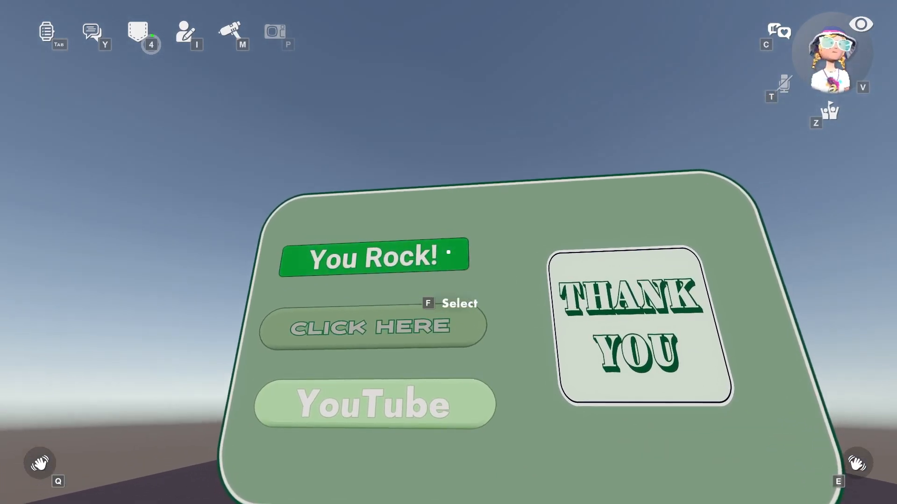
pyautogui.click(448, 252)
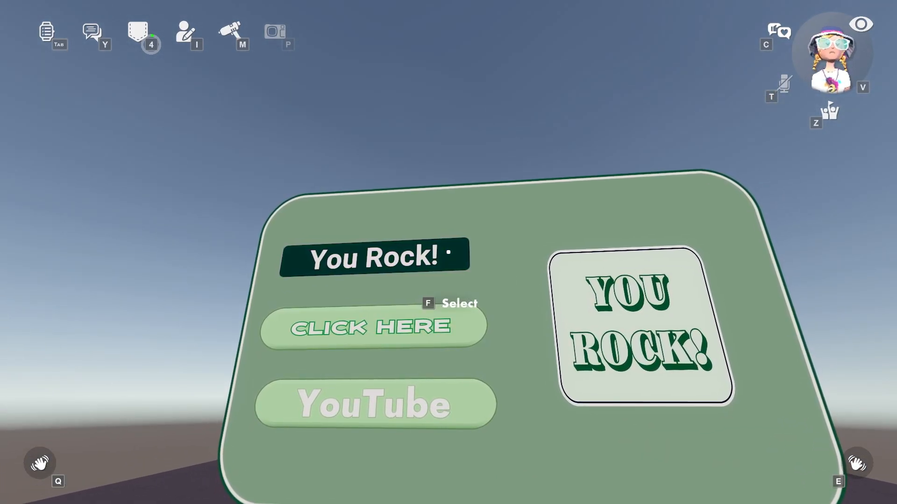